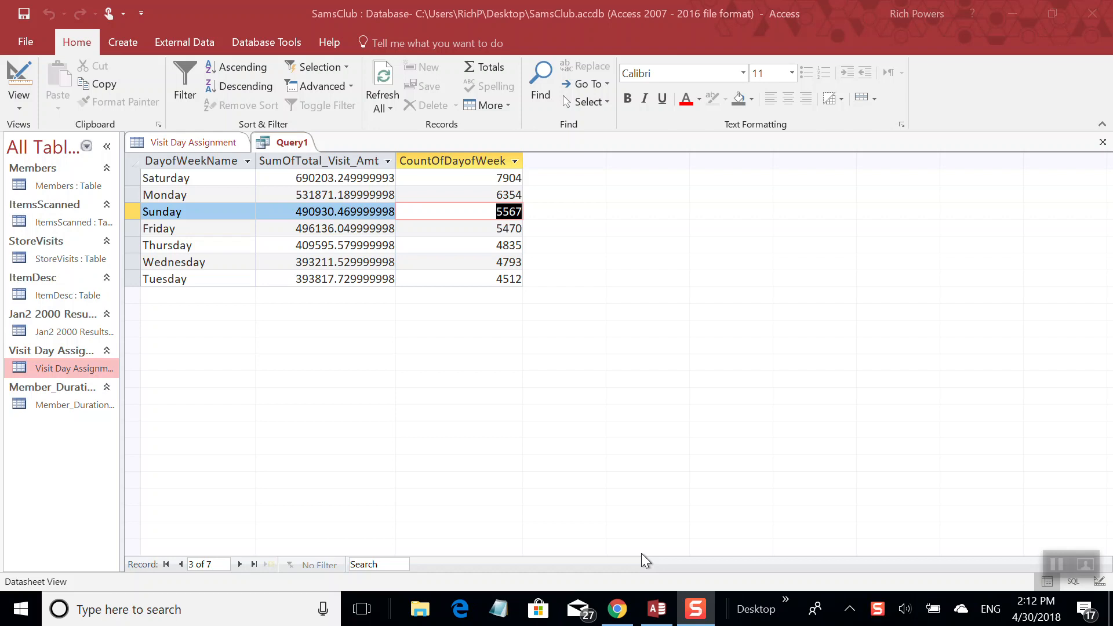
# Open the Visit Day Assignment table and examine its DayofWeek and DayofWeekName columns.
pyautogui.press('F2')
pyautogui.click(44, 353)
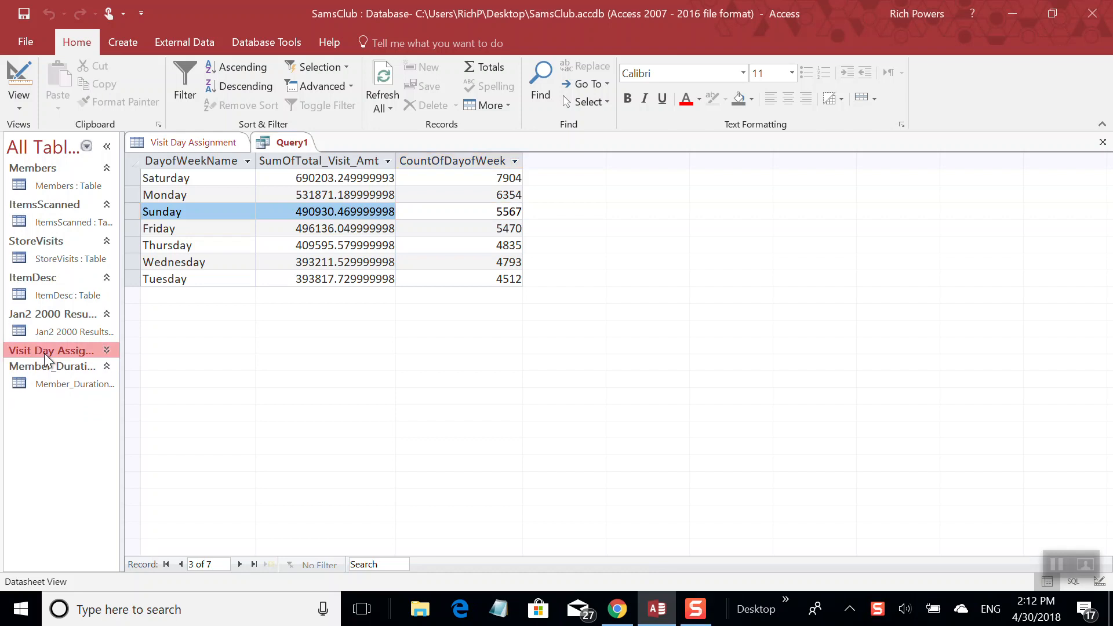
pyautogui.click(44, 349)
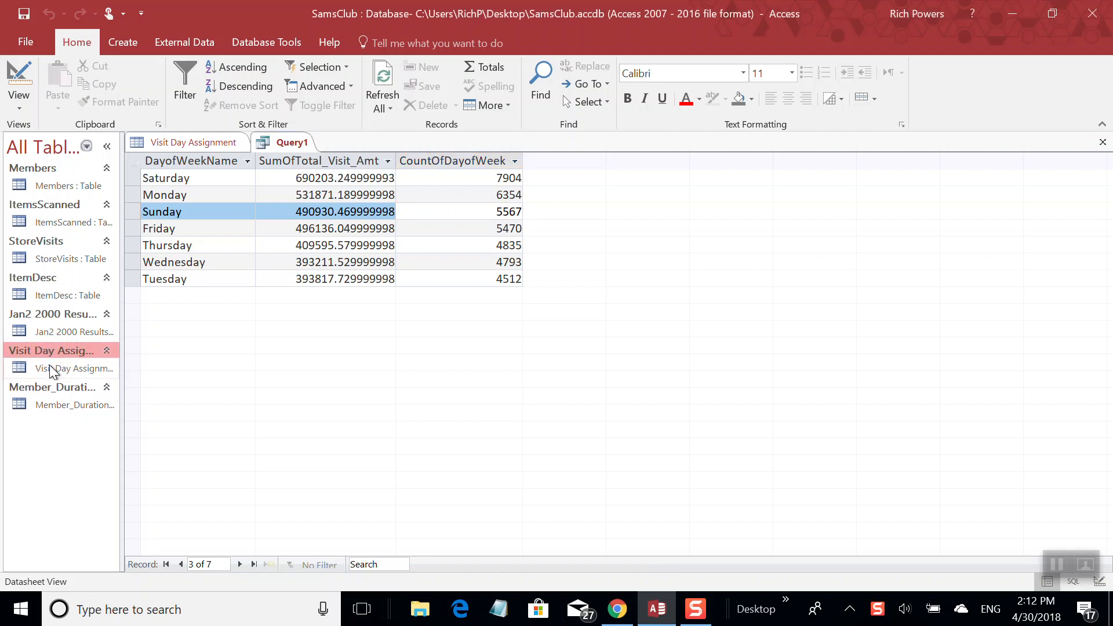
pyautogui.click(51, 368)
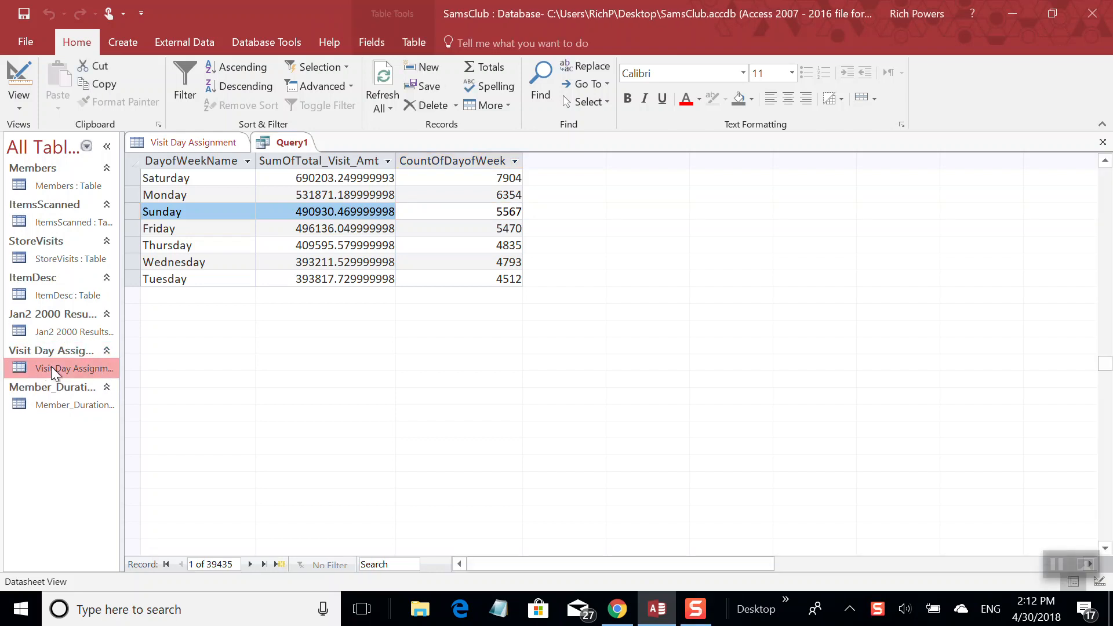
pyautogui.doubleClick(51, 367)
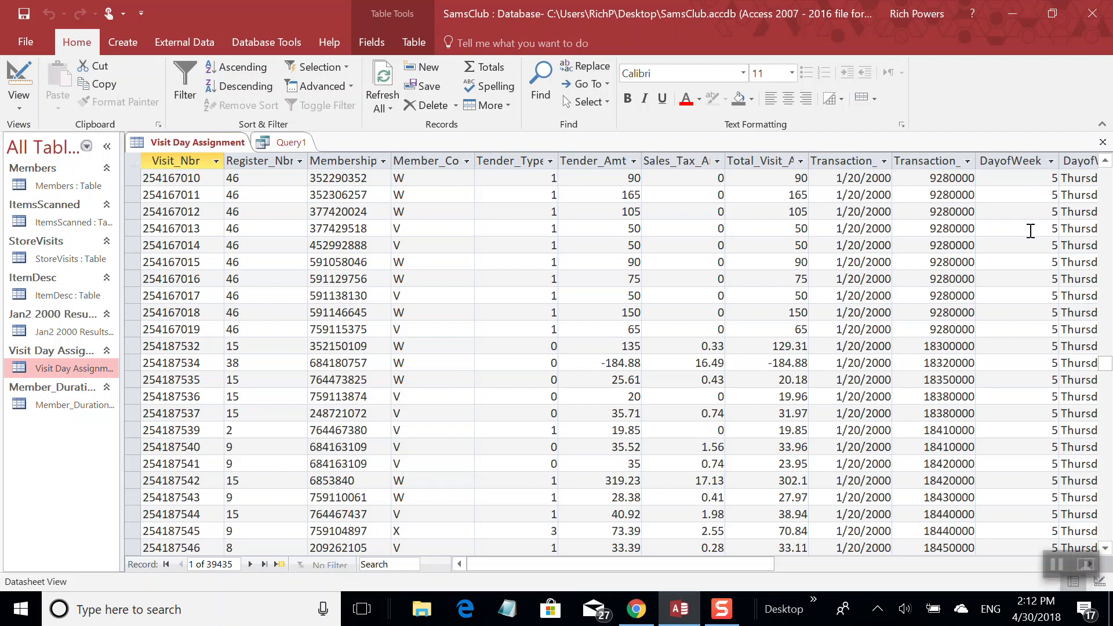
pyautogui.click(1026, 164)
pyautogui.hotkey('shift', 'F9')
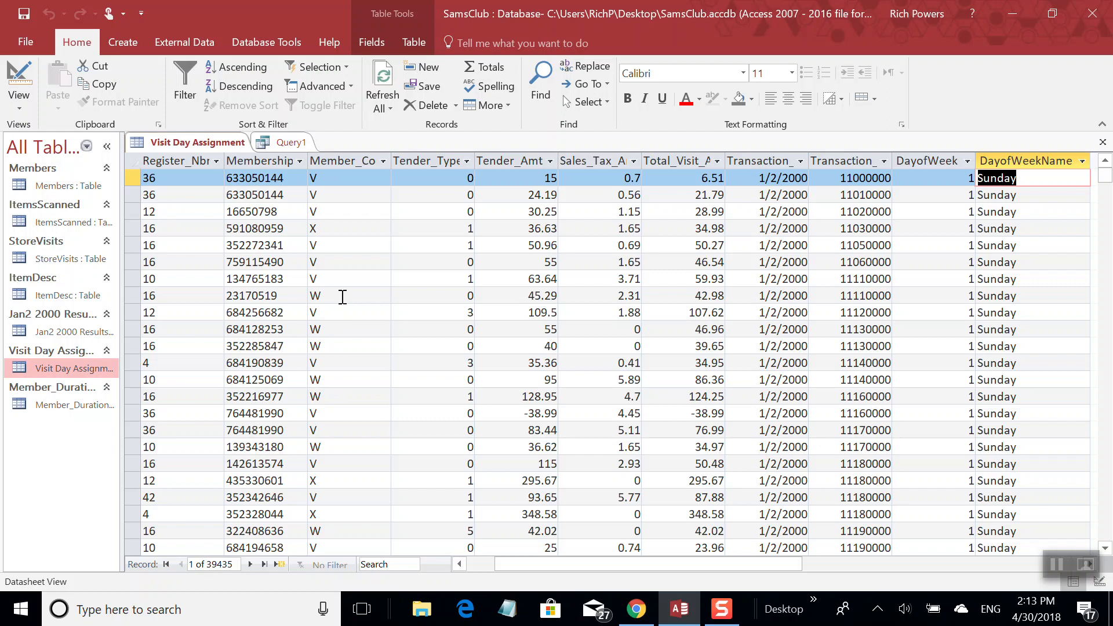
# Create a new query in design view and add the Visit Day Assignment table to it.
pyautogui.click(119, 46)
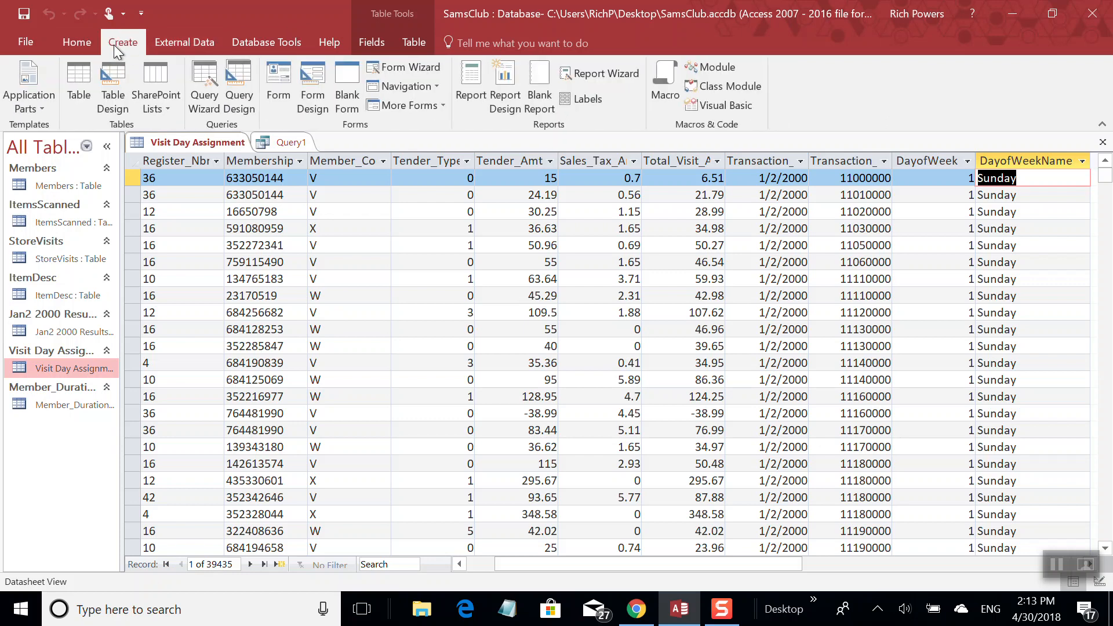
pyautogui.click(246, 95)
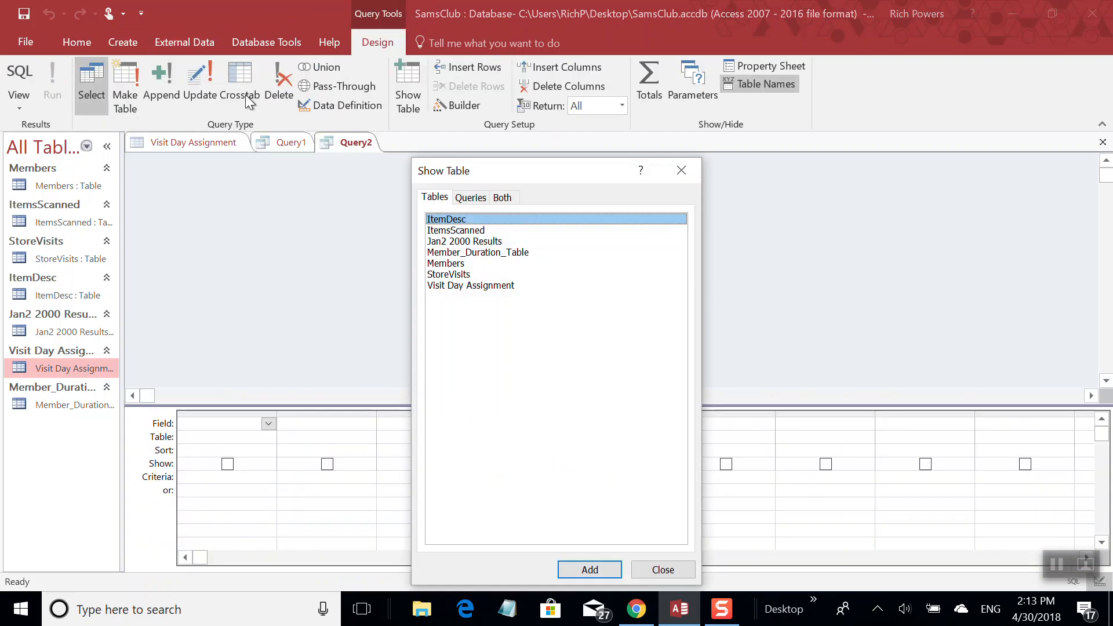
pyautogui.click(457, 288)
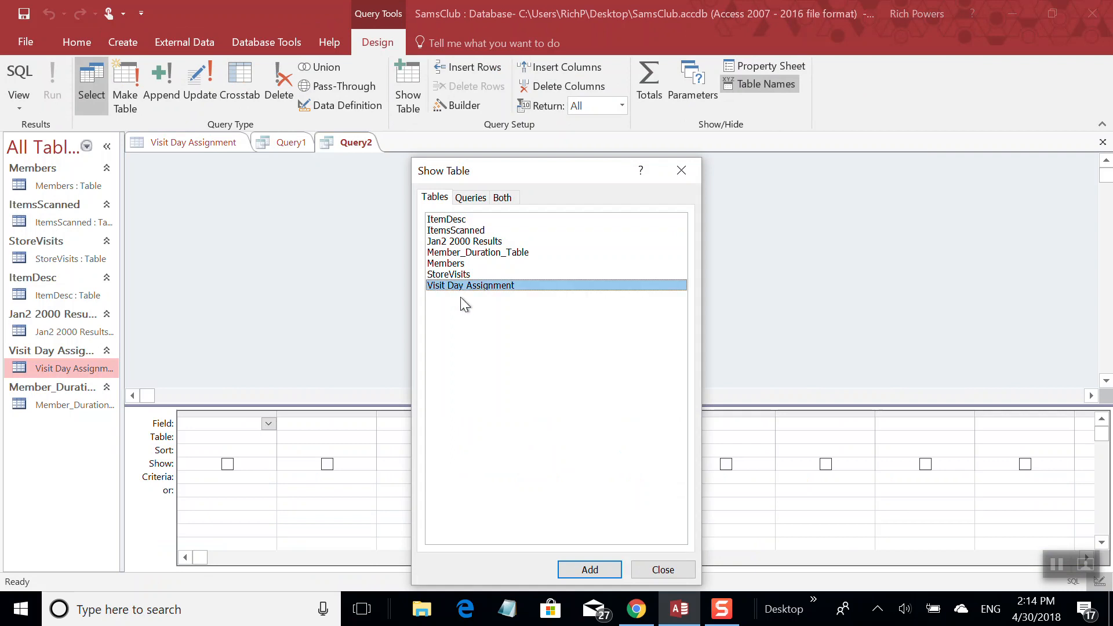
pyautogui.click(588, 570)
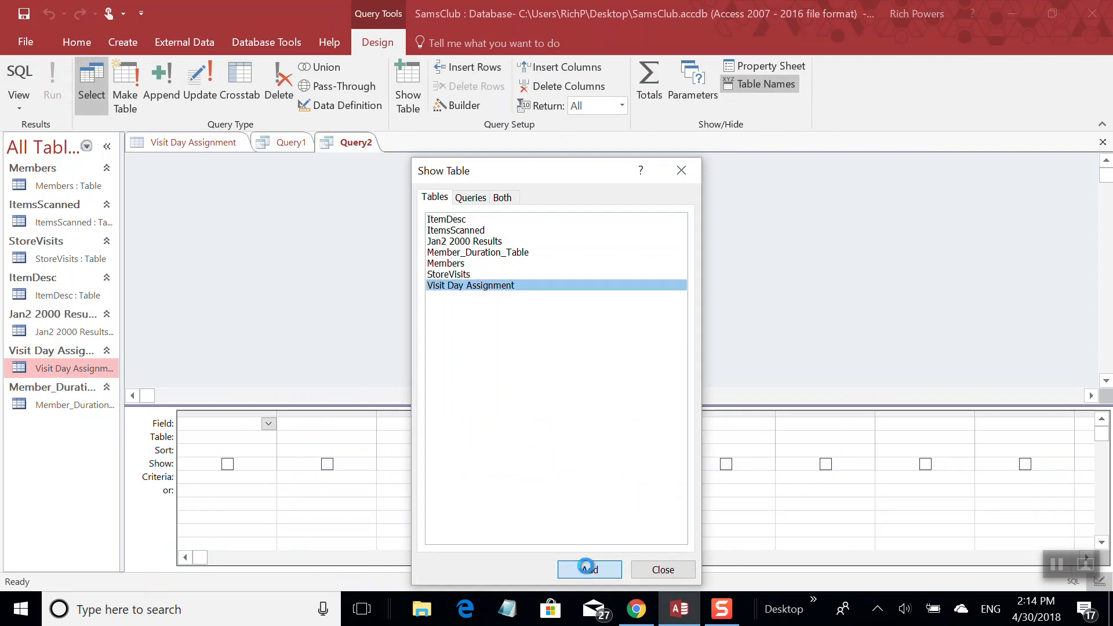
pyautogui.click(674, 572)
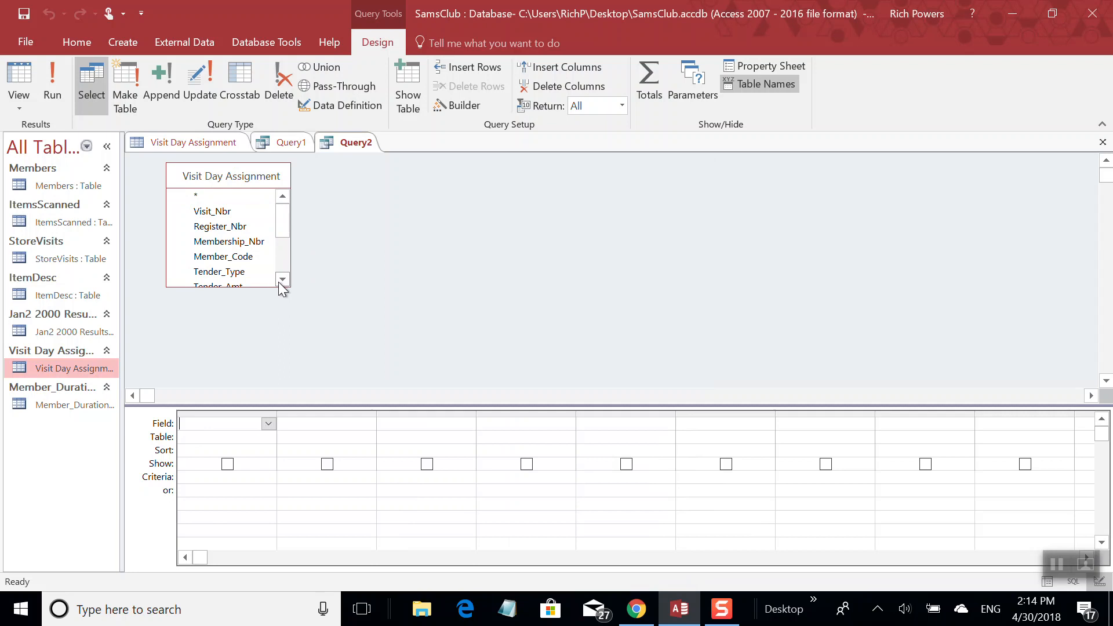
# Add the DayofWeekName, Total_Visit_Amt and DayofWeek fields to the query and run it.
pyautogui.scroll(-6, 281, 280)
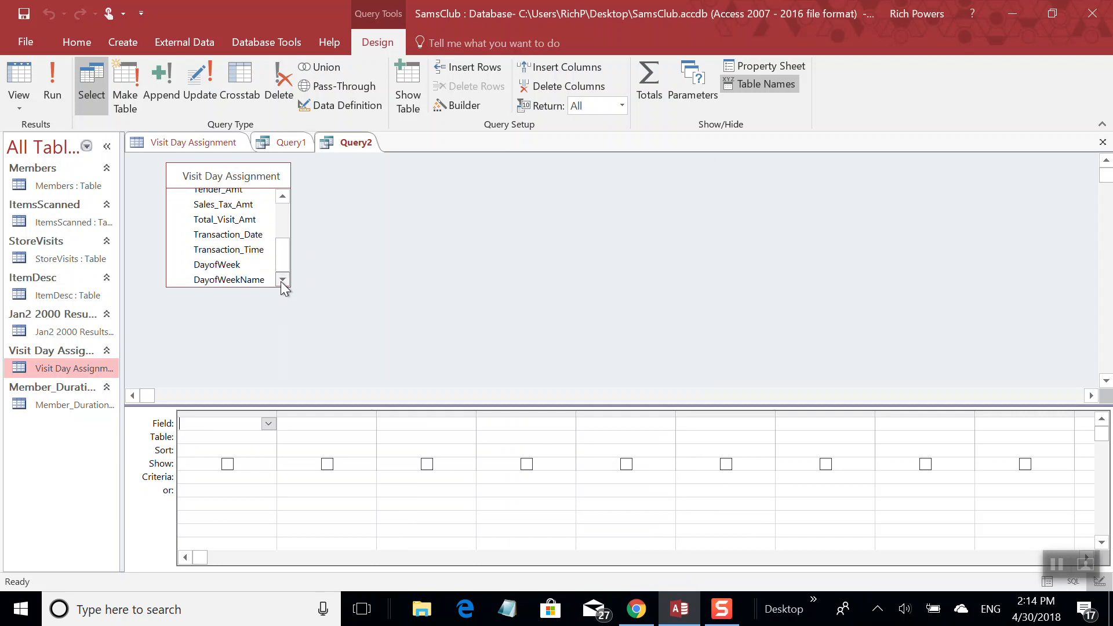
pyautogui.doubleClick(230, 280)
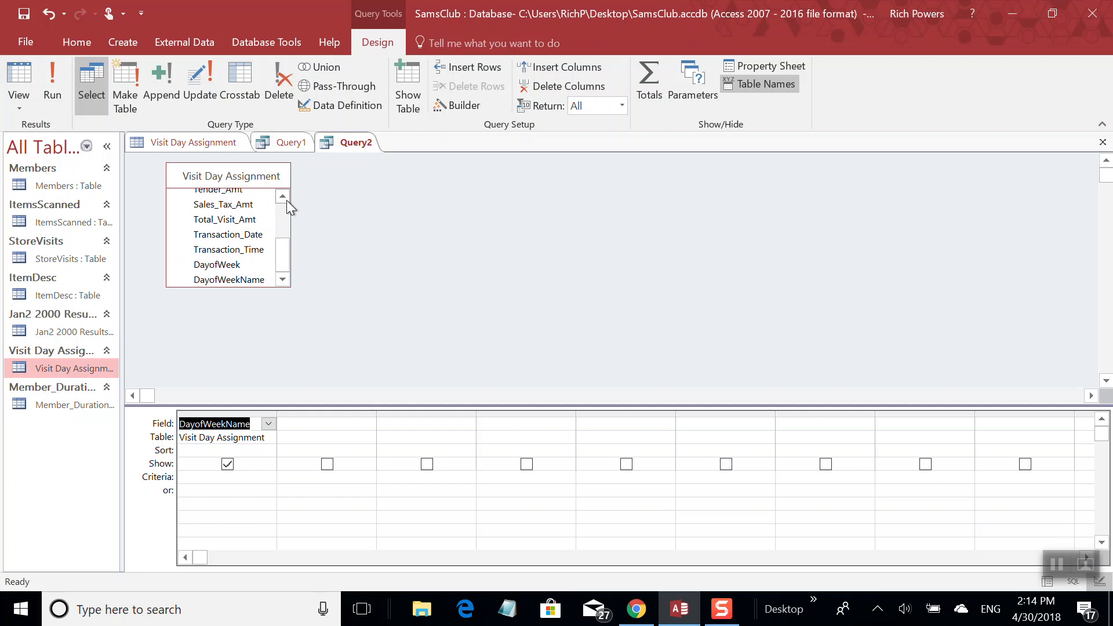
pyautogui.doubleClick(245, 220)
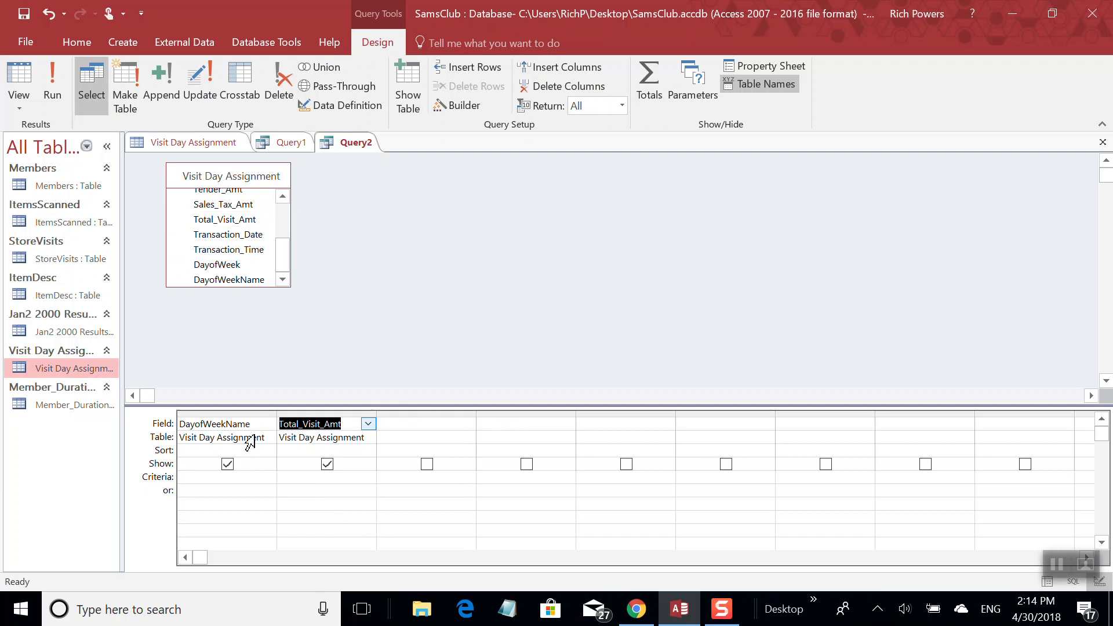
pyautogui.doubleClick(232, 265)
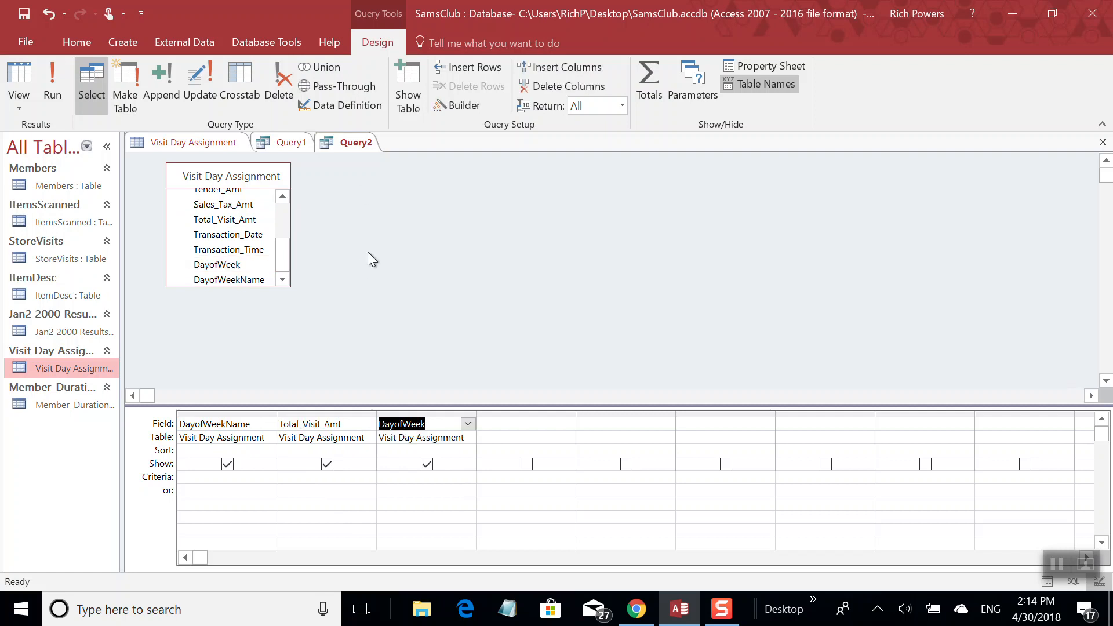
pyautogui.click(49, 76)
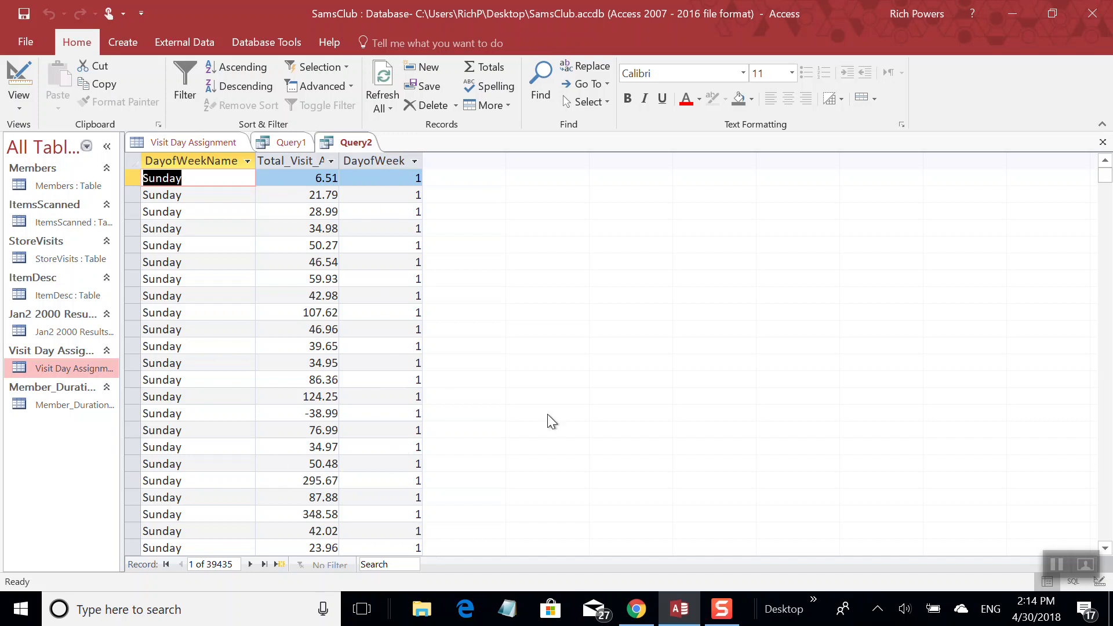
# Return to the query's design view, enable totals and set the Total_Visit_Amt field's total to Sum.
pyautogui.click(19, 103)
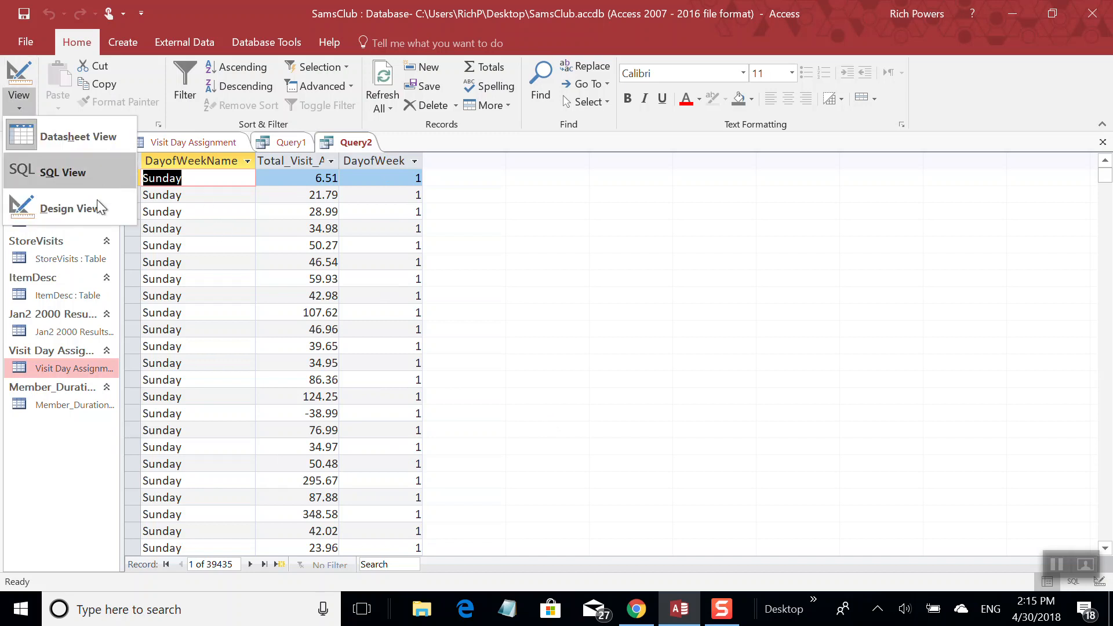
pyautogui.click(70, 209)
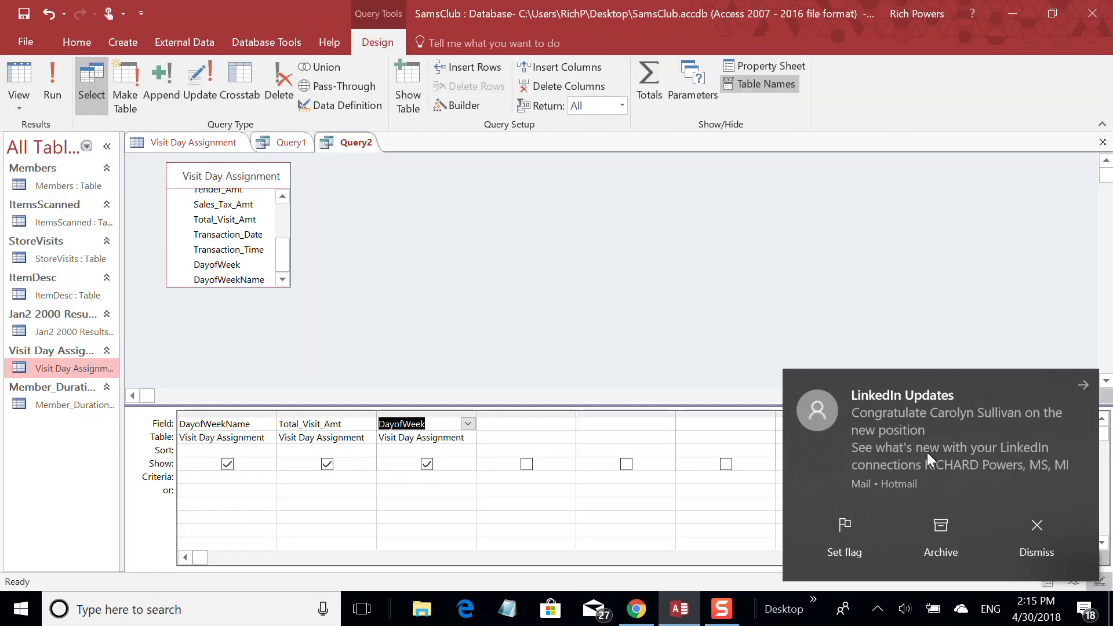
pyautogui.click(1034, 537)
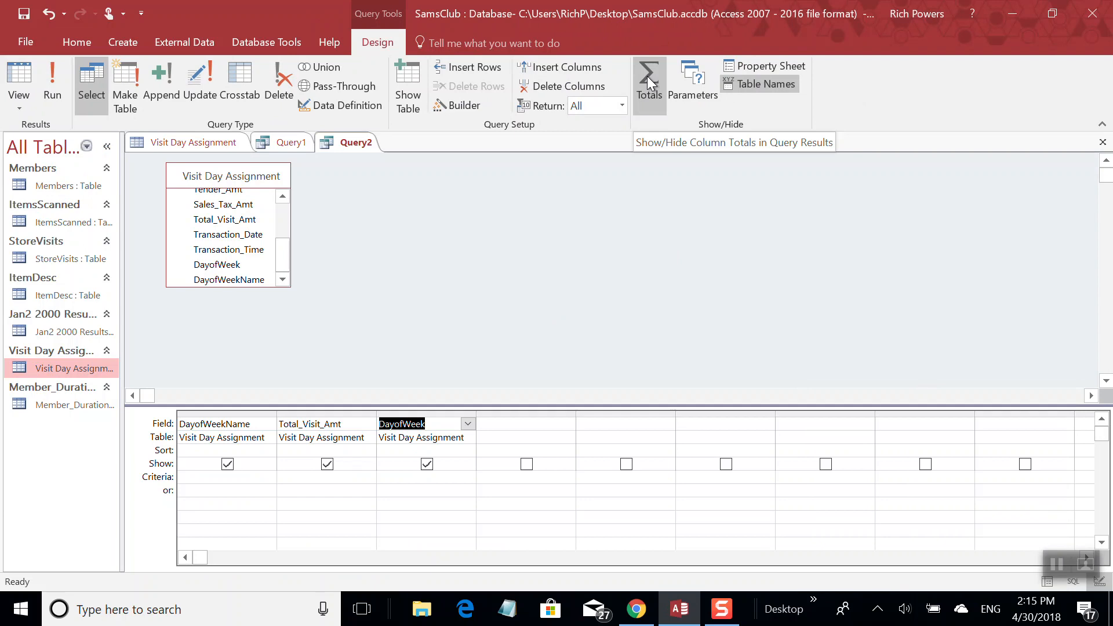
pyautogui.click(647, 75)
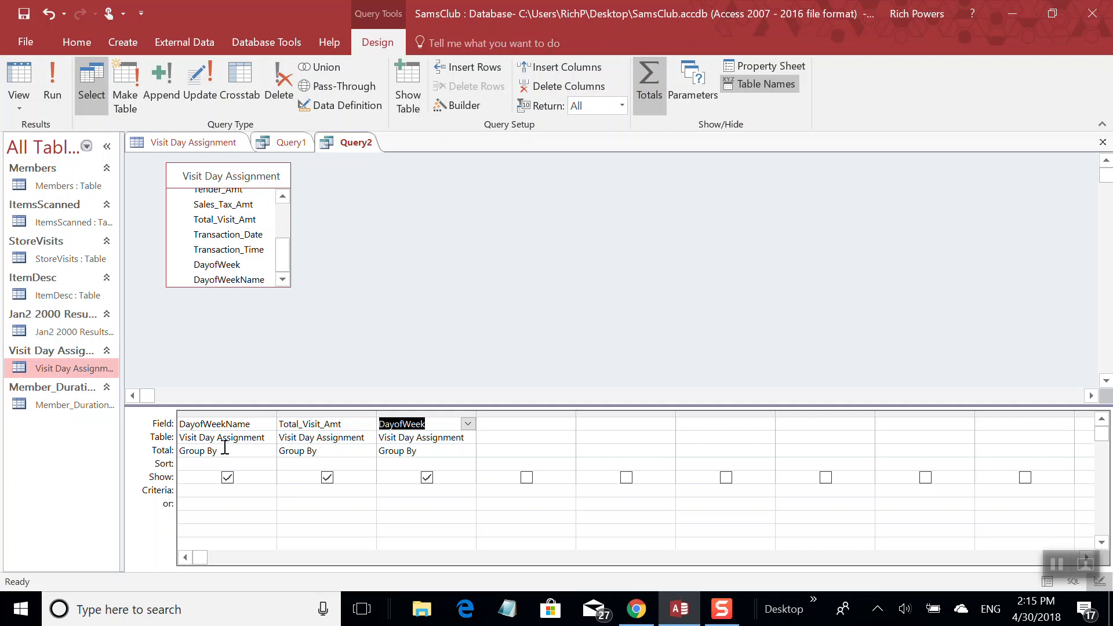
pyautogui.click(343, 450)
pyautogui.doubleClick(344, 450)
pyautogui.click(368, 451)
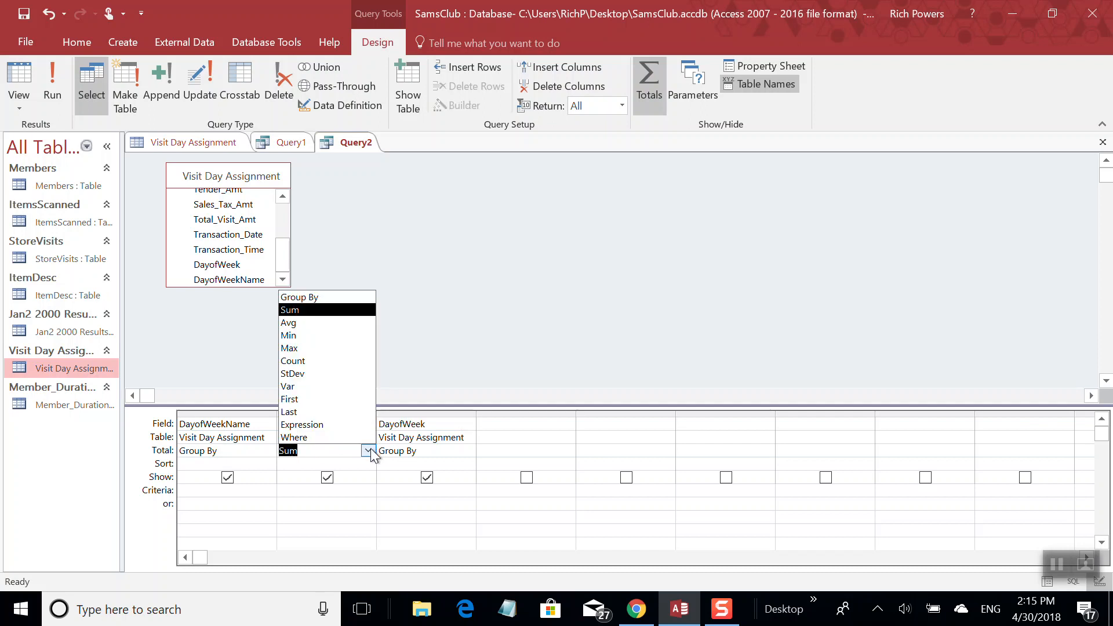
pyautogui.click(301, 310)
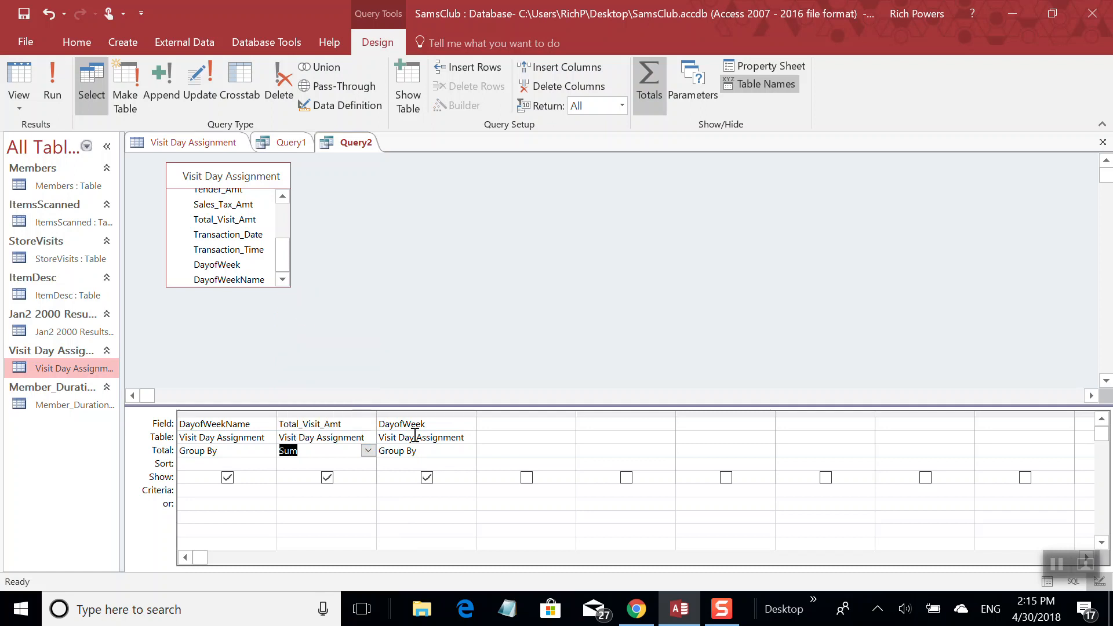
# Set the DayofWeek field's total to Count, leaving DayofWeekName as the grouping field.
pyautogui.click(453, 454)
pyautogui.click(467, 451)
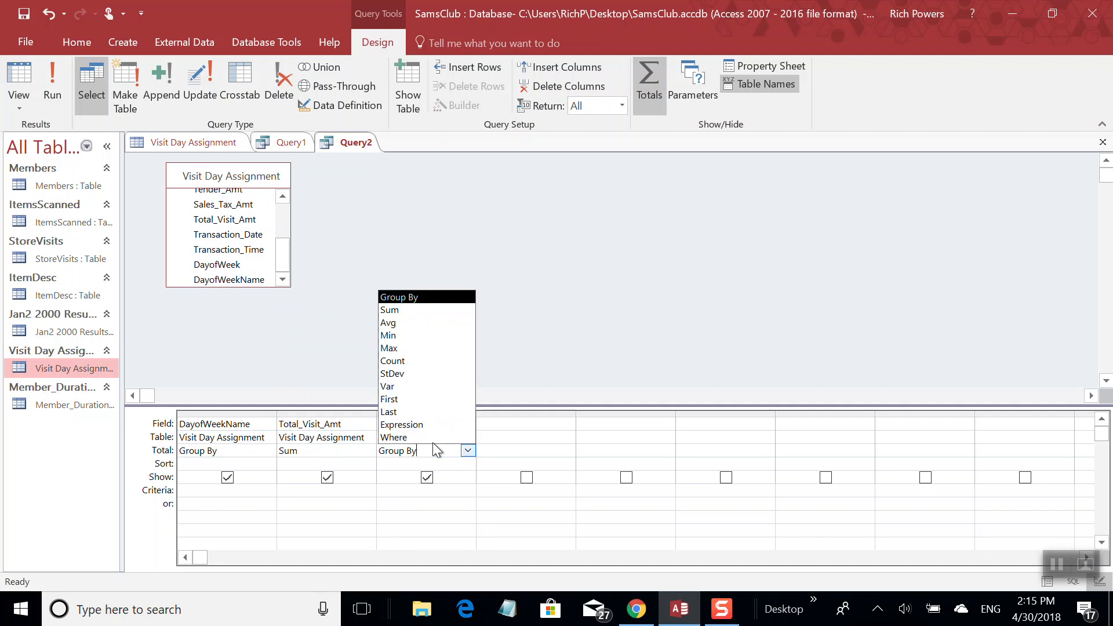
pyautogui.click(420, 374)
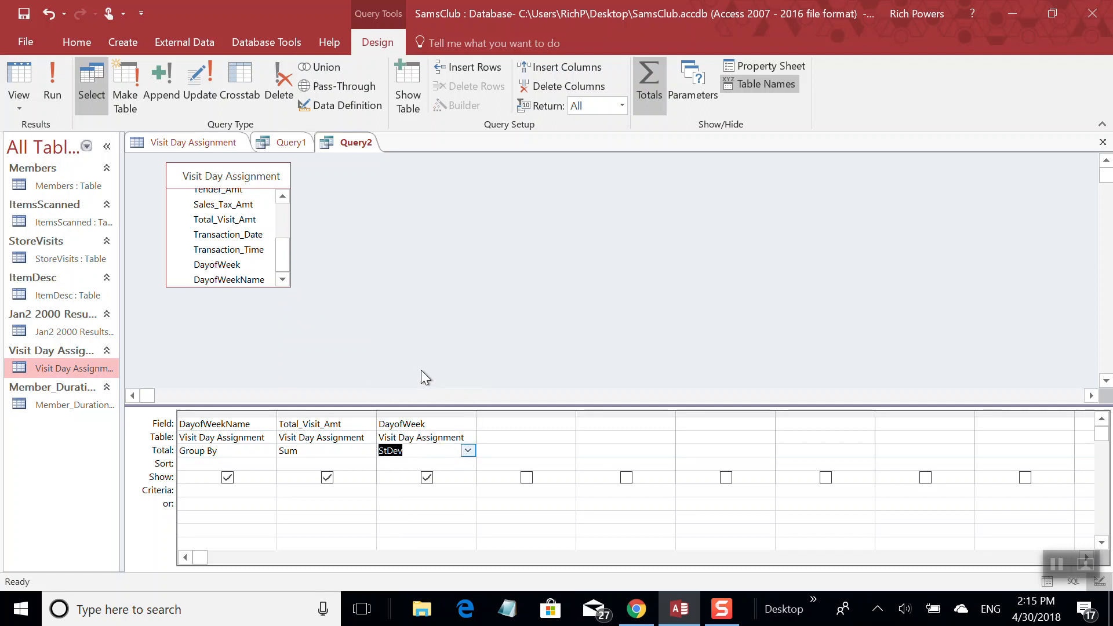
pyautogui.click(467, 451)
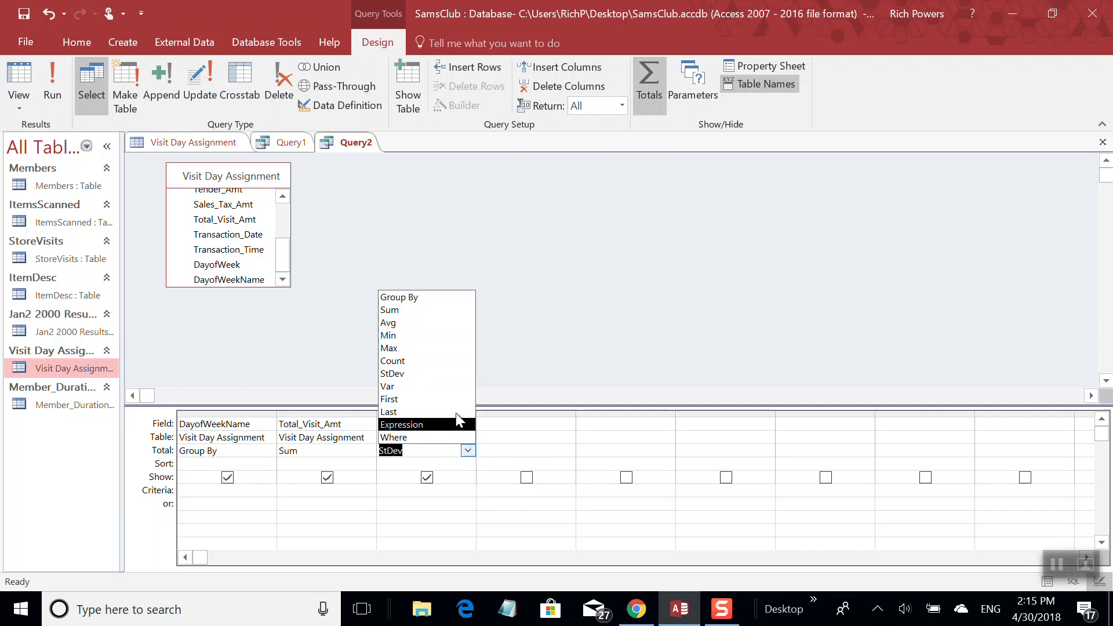
pyautogui.click(427, 362)
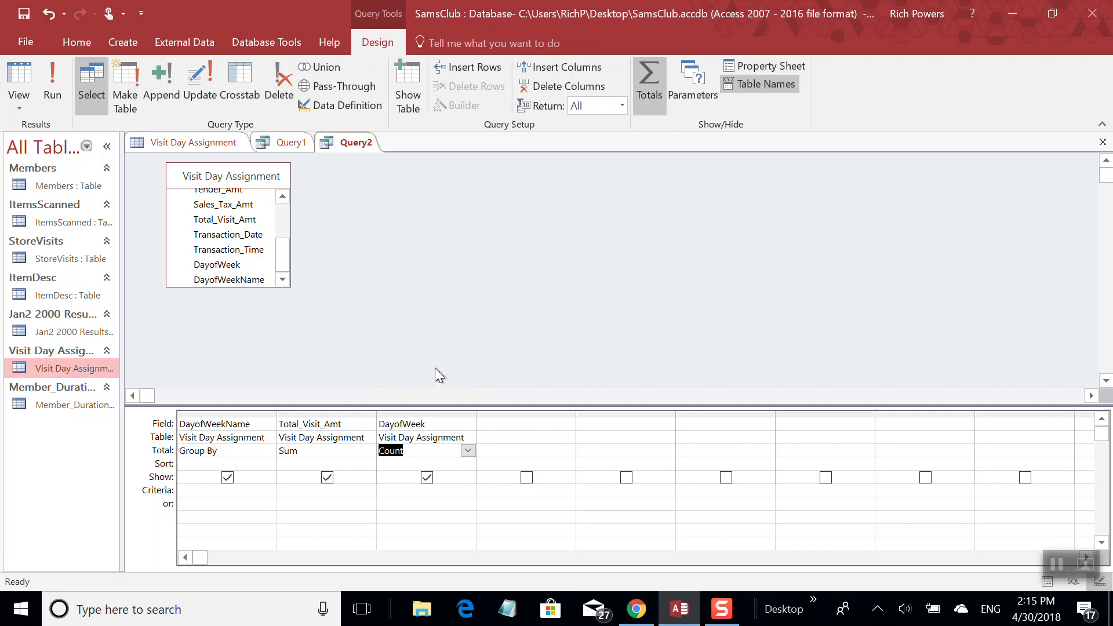
# Run the totals query and widen the SumOfTotal_Visit_Amt column to fit its values.
pyautogui.click(51, 84)
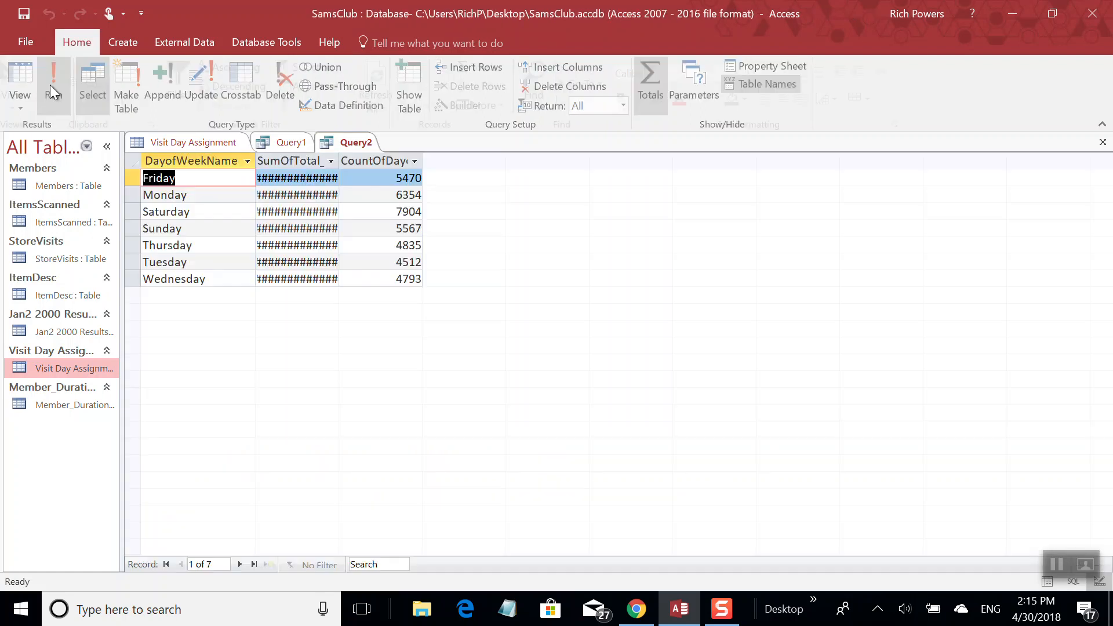
pyautogui.doubleClick(339, 160)
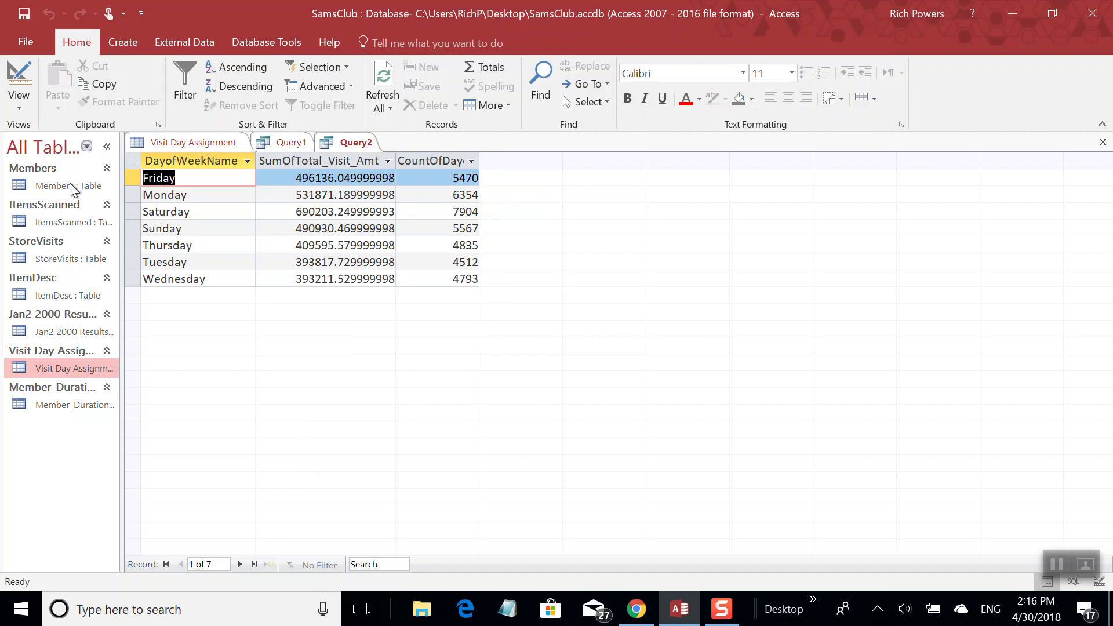
pyautogui.click(19, 103)
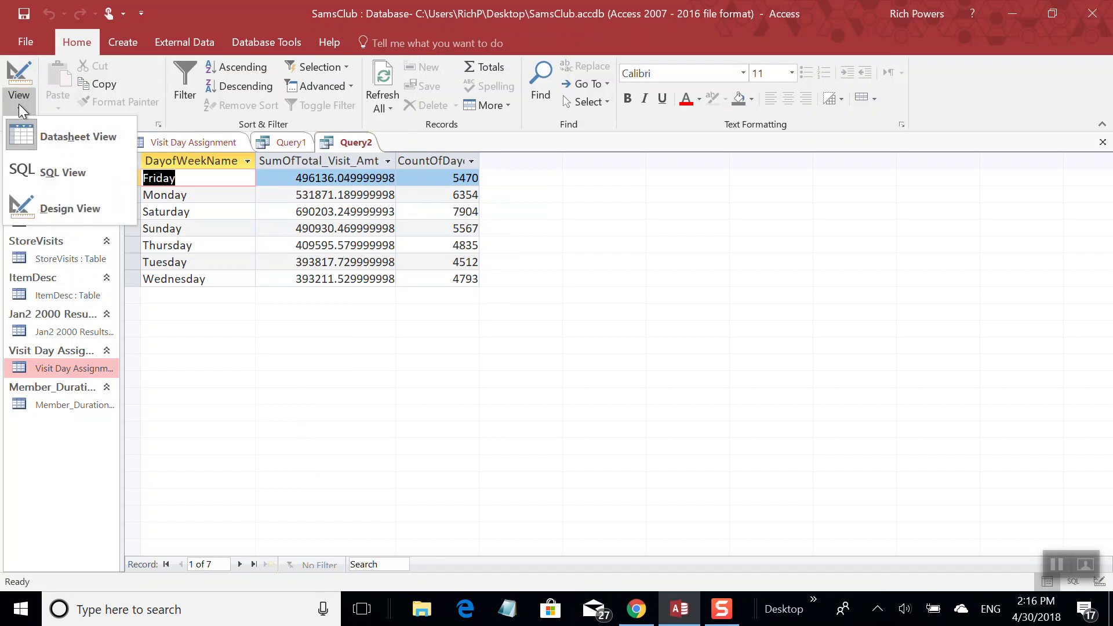
pyautogui.click(61, 210)
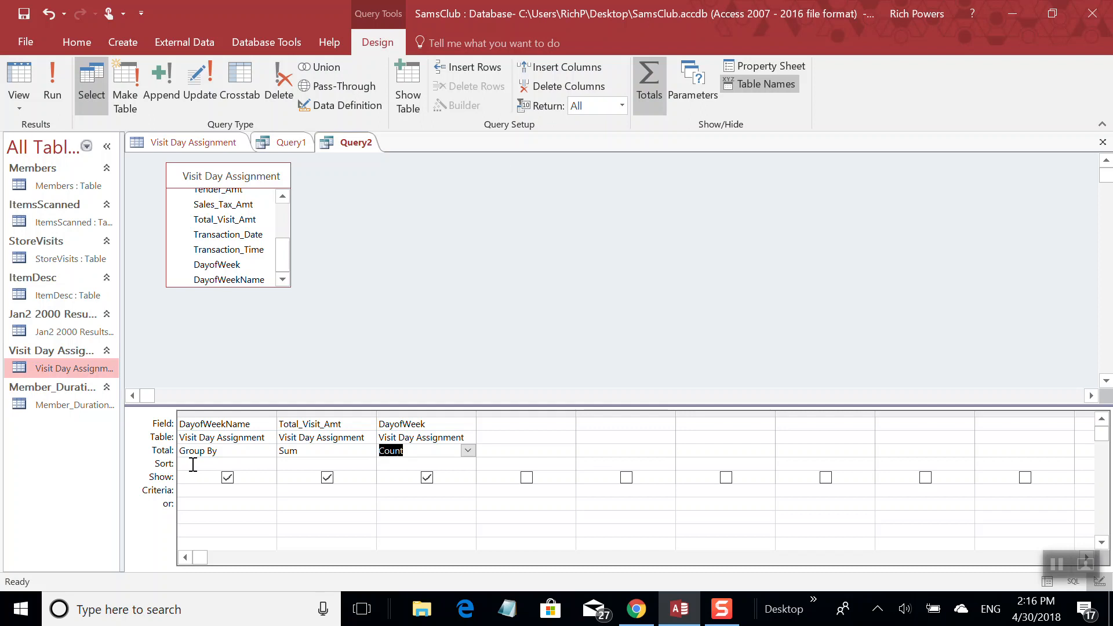
pyautogui.click(359, 464)
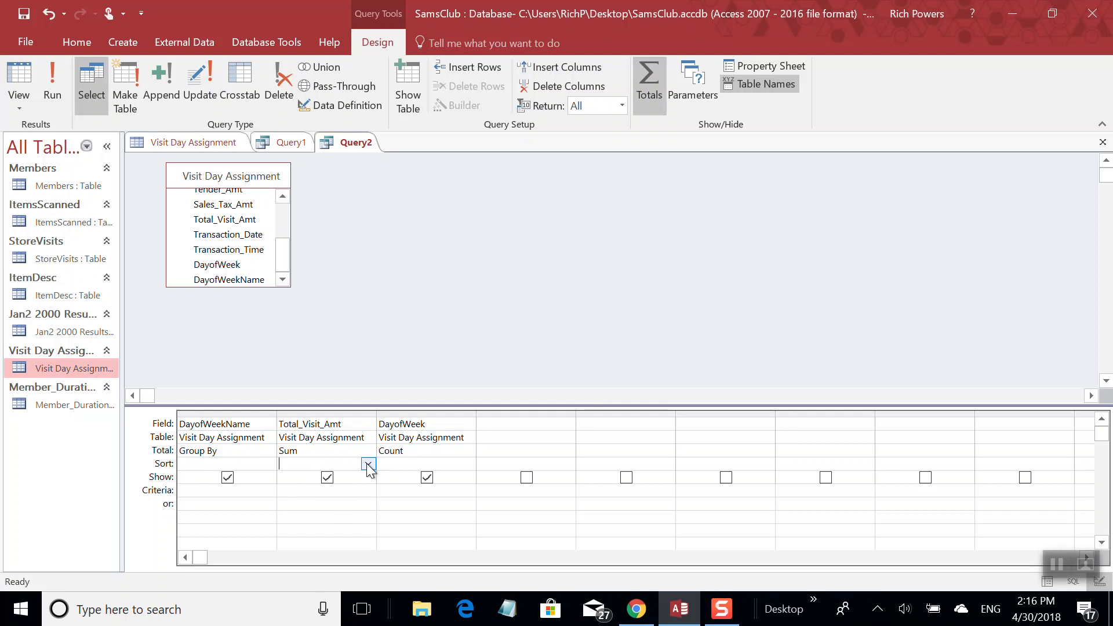
pyautogui.click(368, 464)
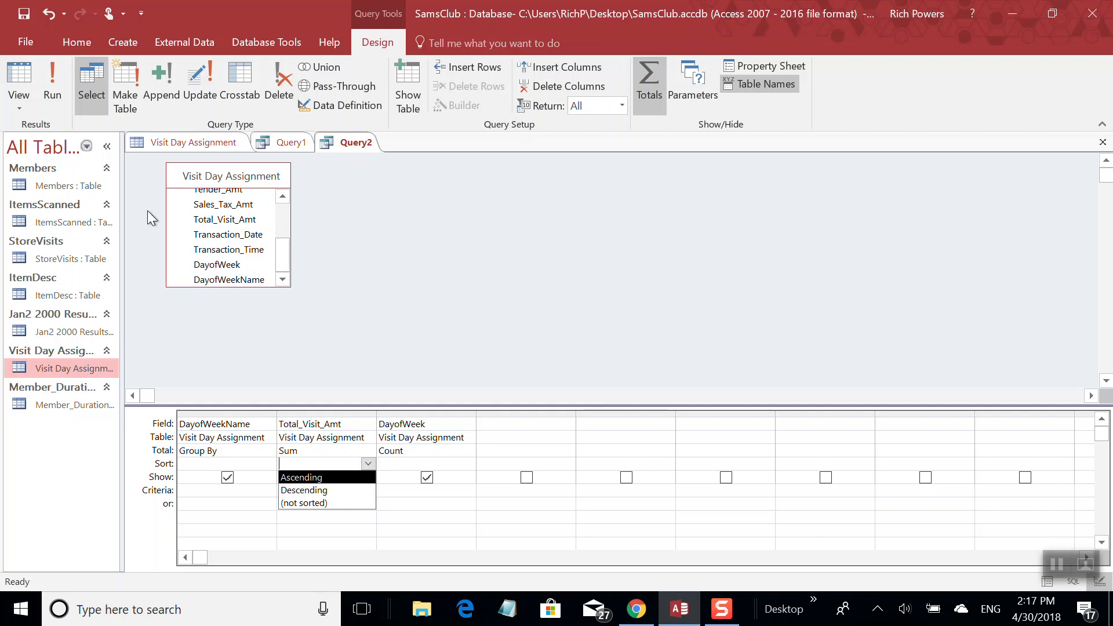
pyautogui.click(57, 68)
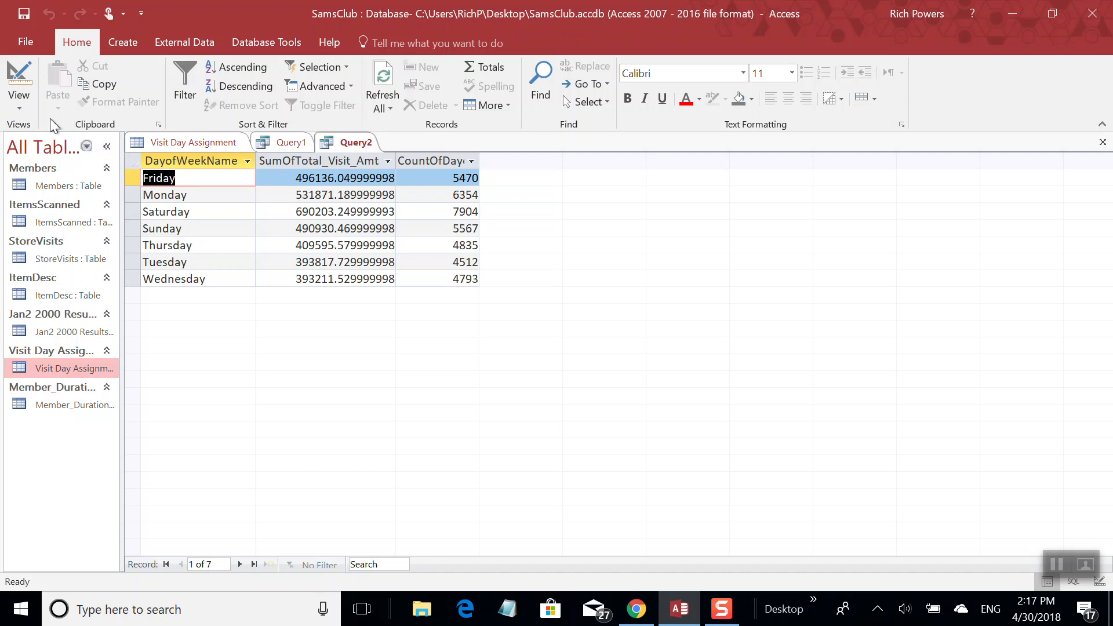
# Sort the summed Total_Visit_Amt field in descending order in the query design and run the query.
pyautogui.click(19, 107)
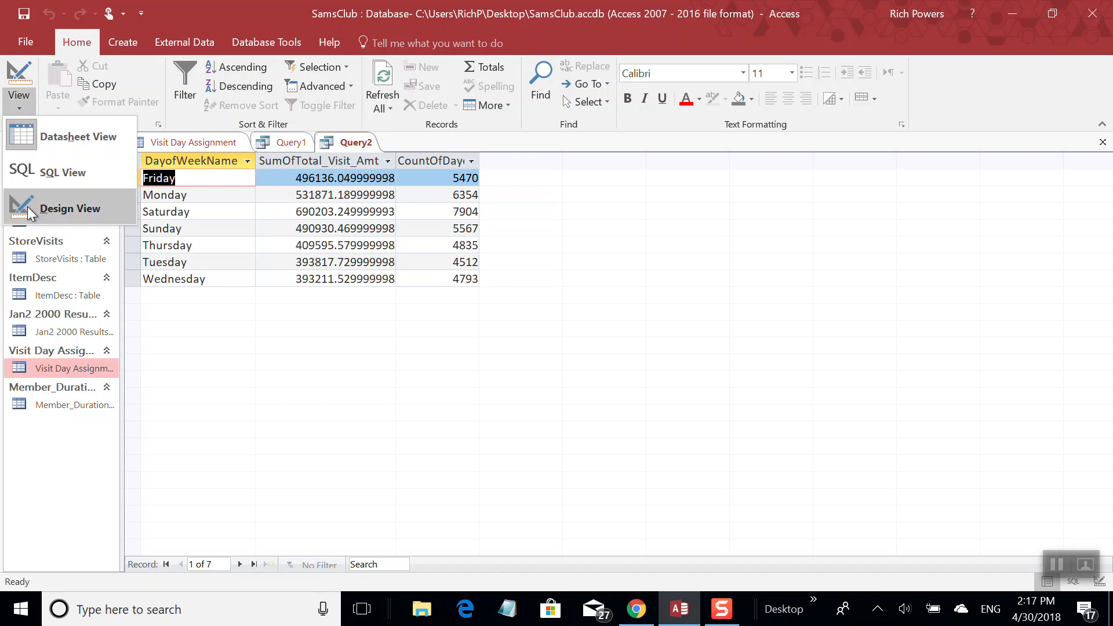
pyautogui.click(80, 210)
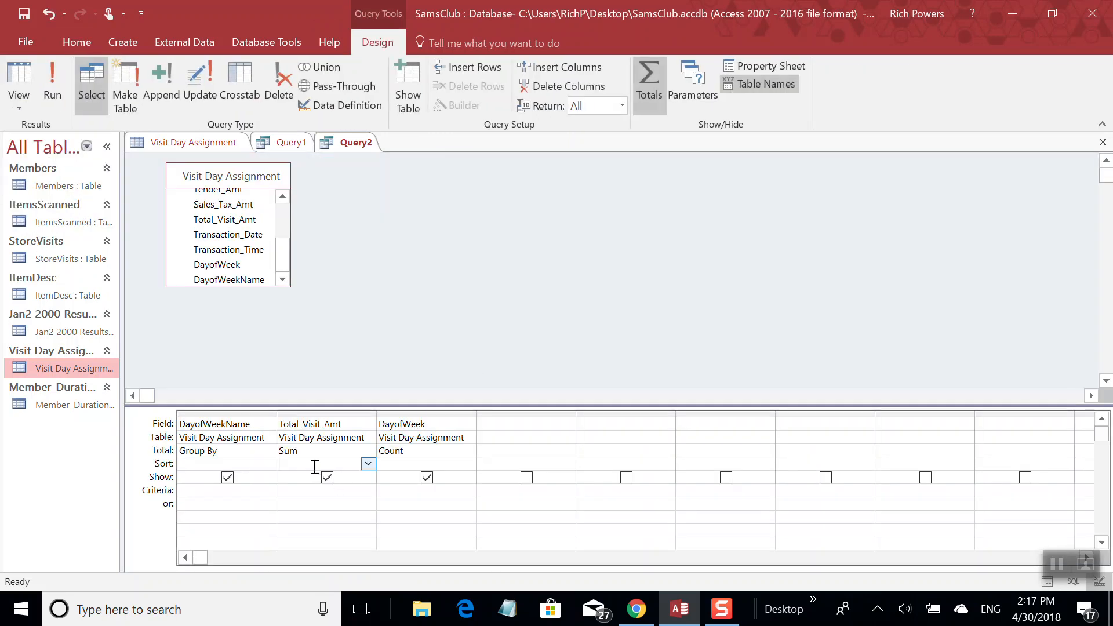
pyautogui.click(367, 465)
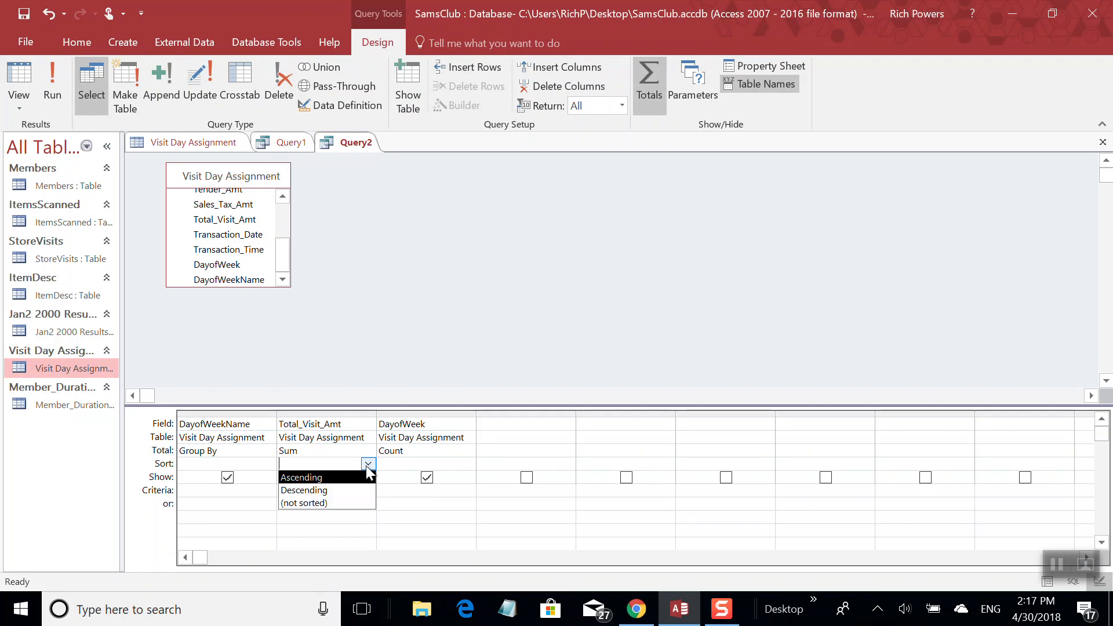
pyautogui.click(305, 490)
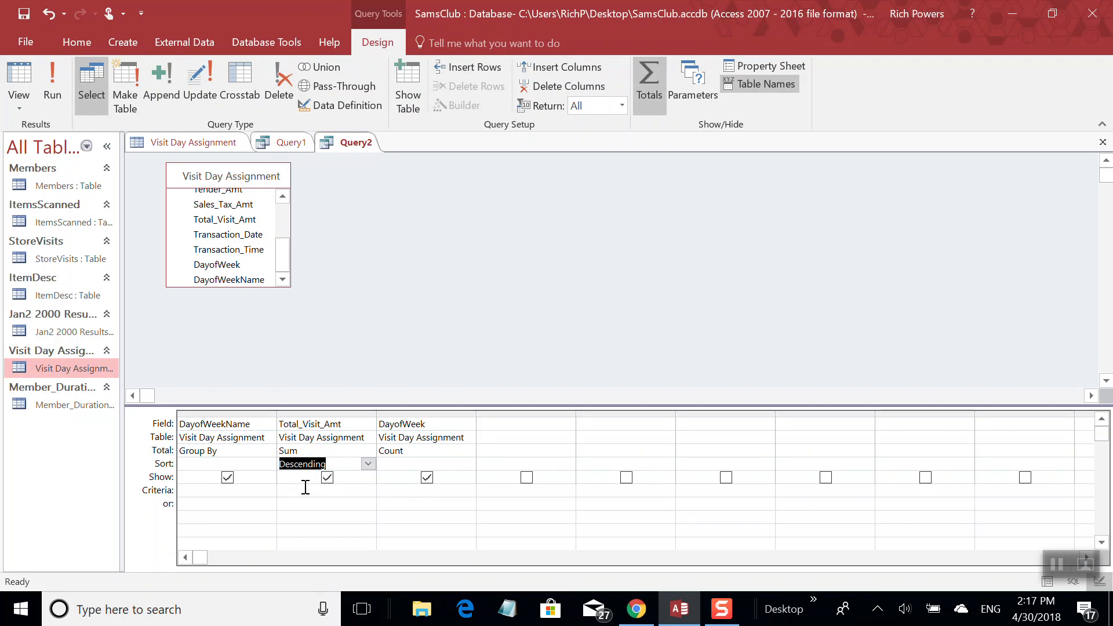
pyautogui.click(49, 77)
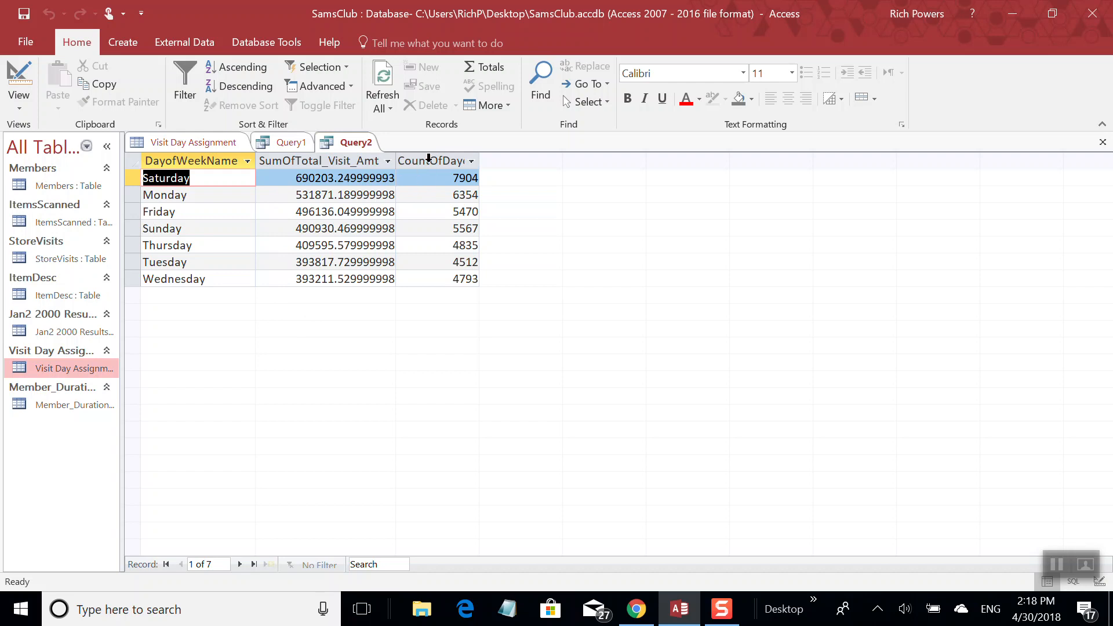
# Save the query as SummaryByDay and open the saved query from the database's object list.
pyautogui.rightClick(346, 147)
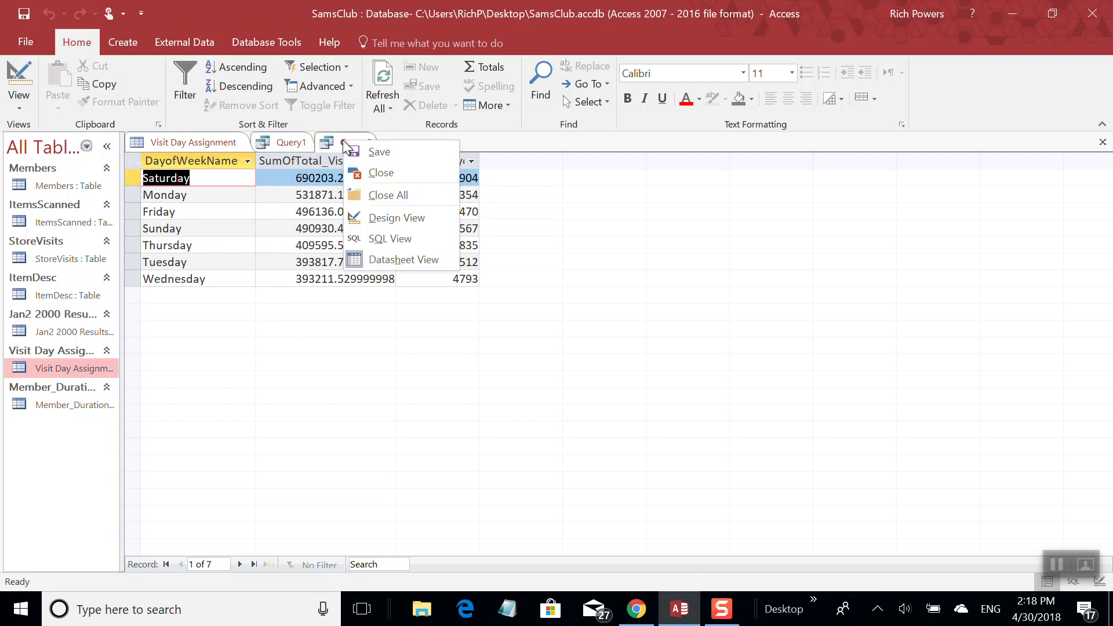
pyautogui.click(393, 149)
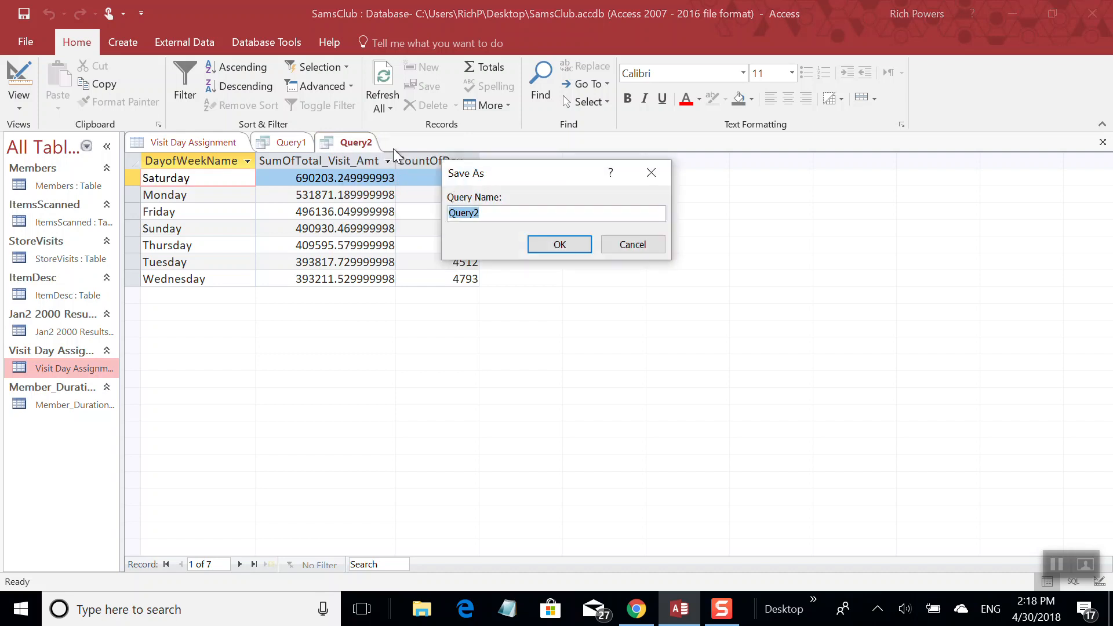
pyautogui.click(491, 215)
pyautogui.press('BackSpace')
pyautogui.press('BackSpace')
pyautogui.press('BackSpace')
pyautogui.press('BackSpace')
pyautogui.press('BackSpace')
pyautogui.press('BackSpace')
pyautogui.write('SummaryByDay')
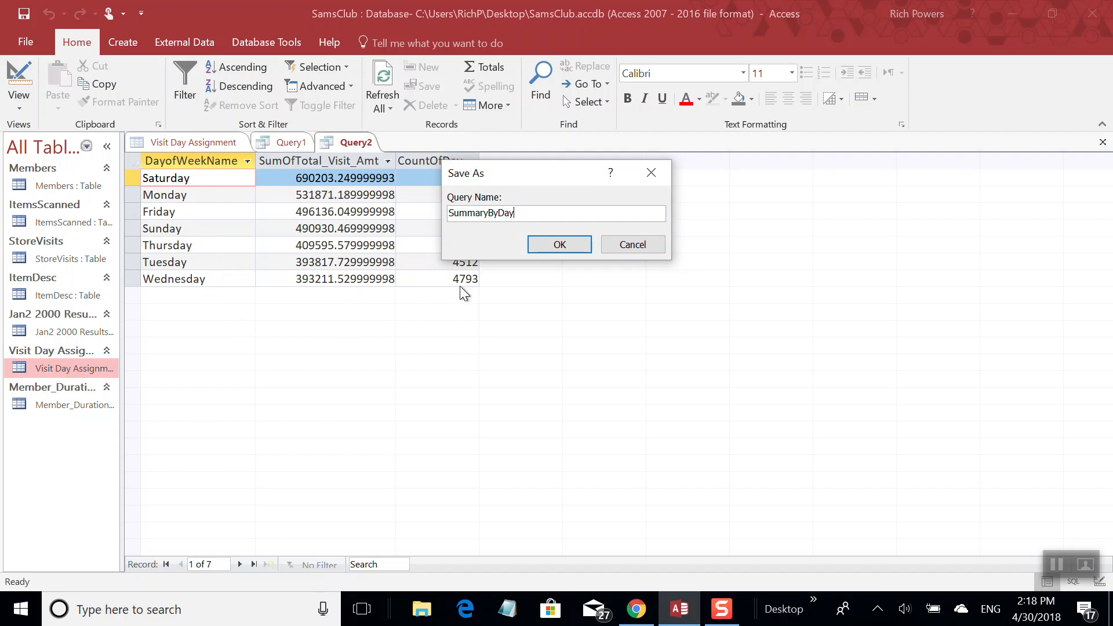
pyautogui.click(571, 243)
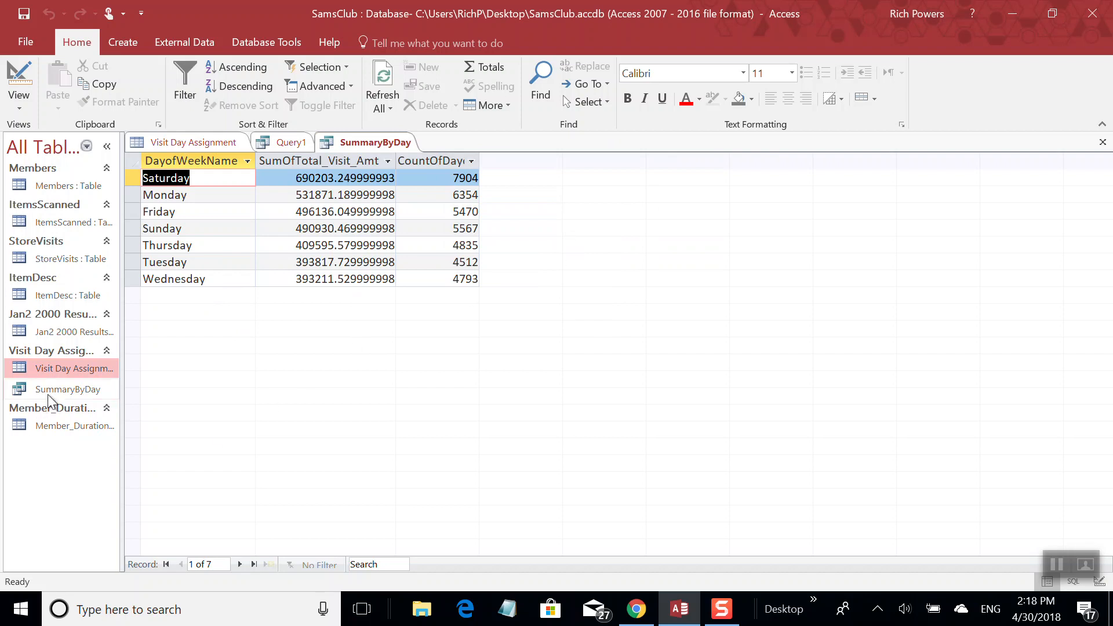
pyautogui.click(72, 386)
pyautogui.doubleClick(71, 385)
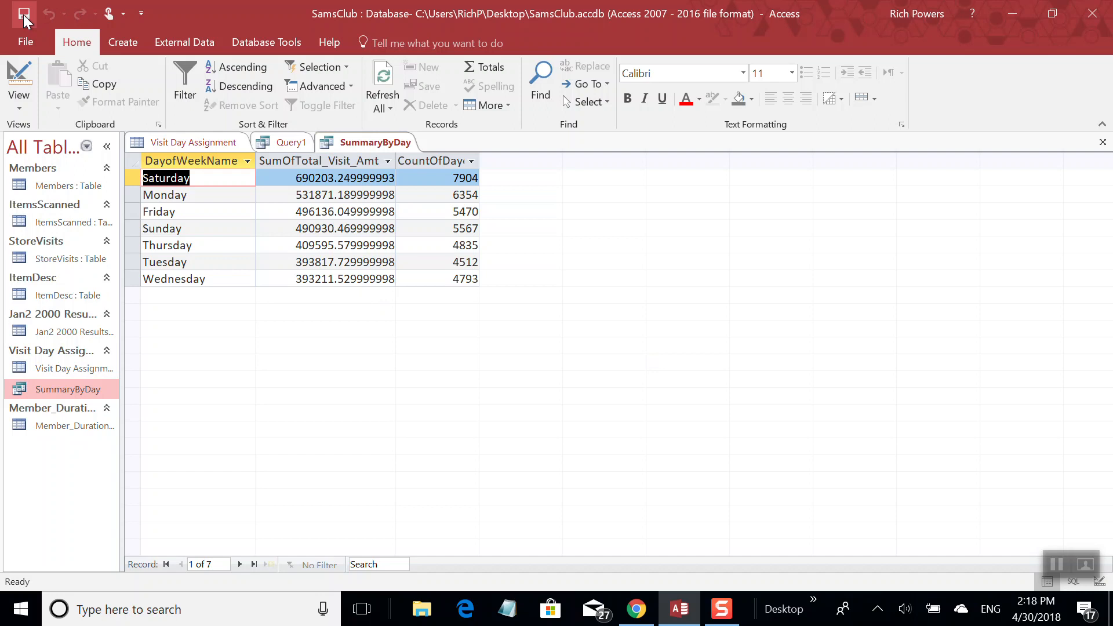
# Close the SamsClub database, saving Query1 under its default name, and exit Access.
pyautogui.click(27, 44)
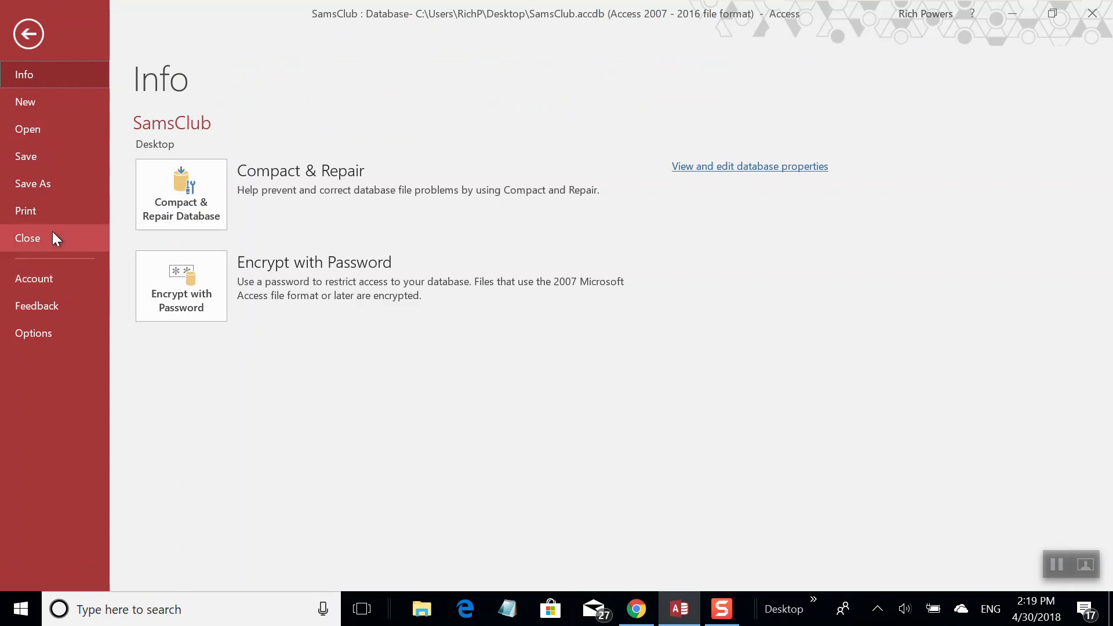
pyautogui.click(35, 236)
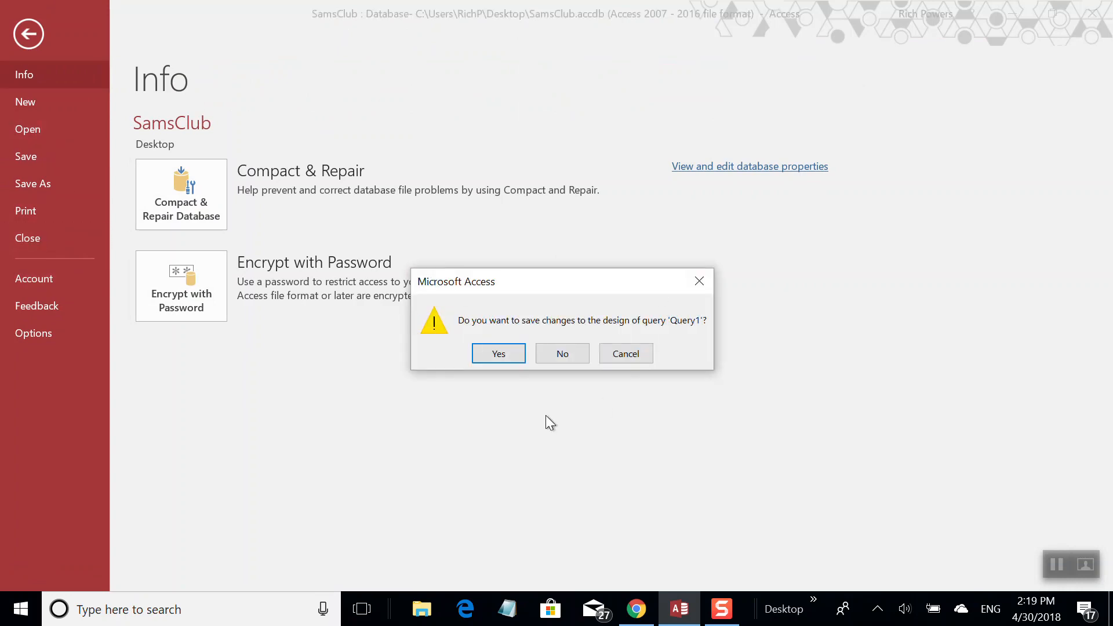
pyautogui.click(494, 353)
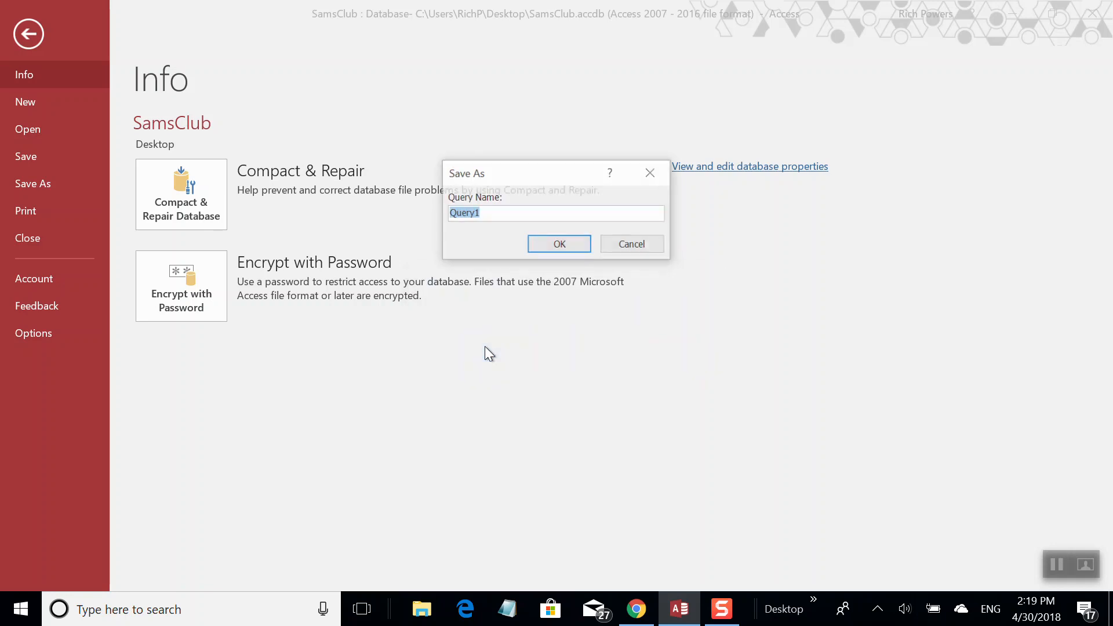
pyautogui.click(573, 244)
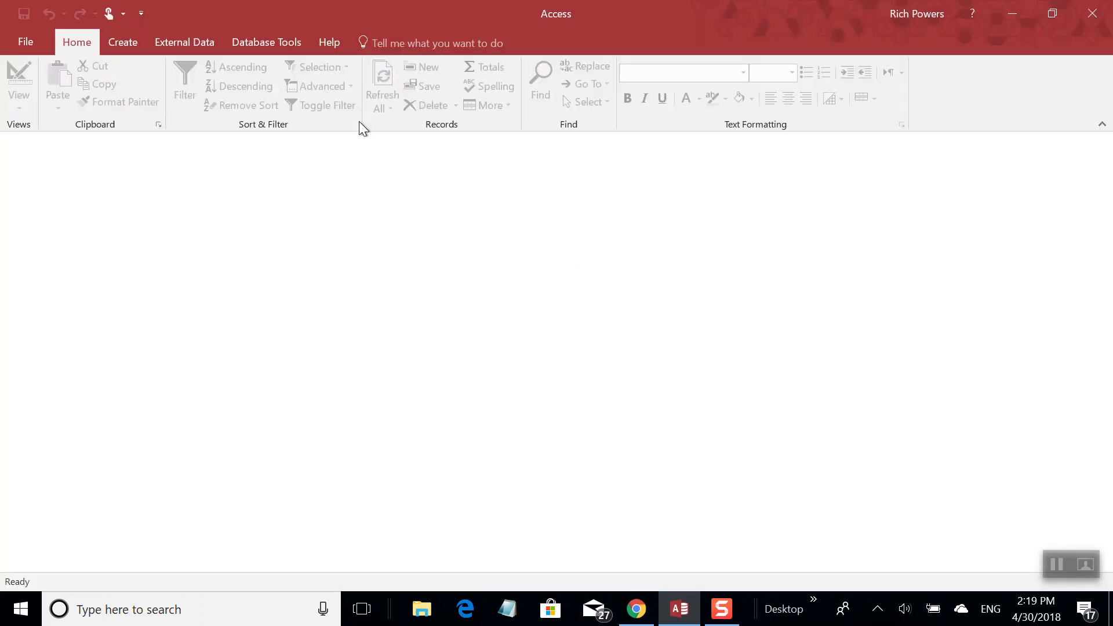
pyautogui.click(26, 43)
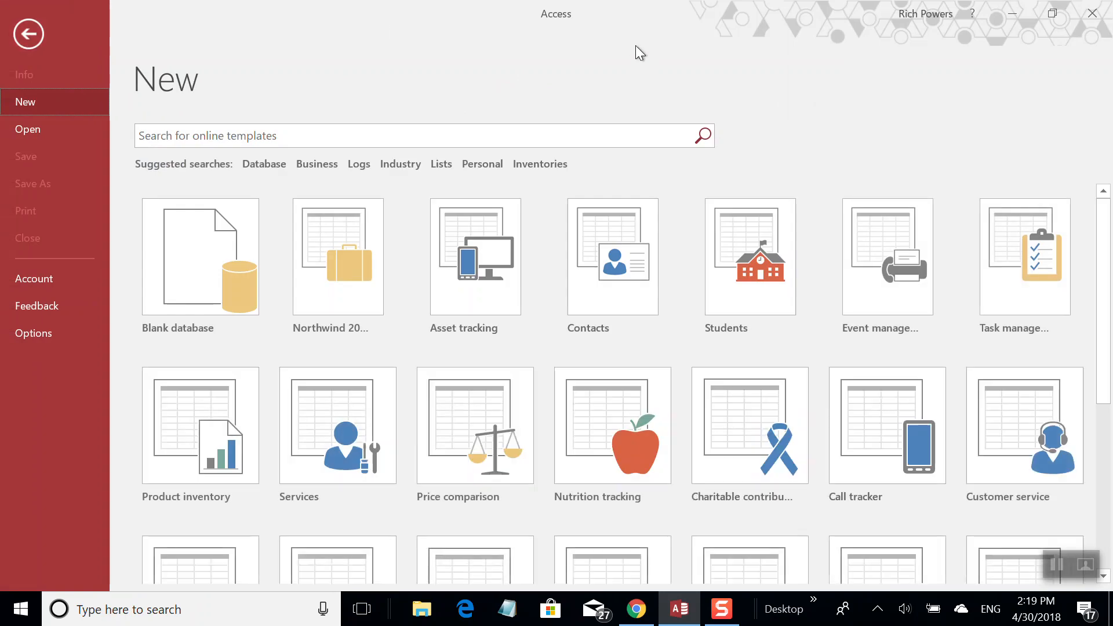
pyautogui.click(1095, 17)
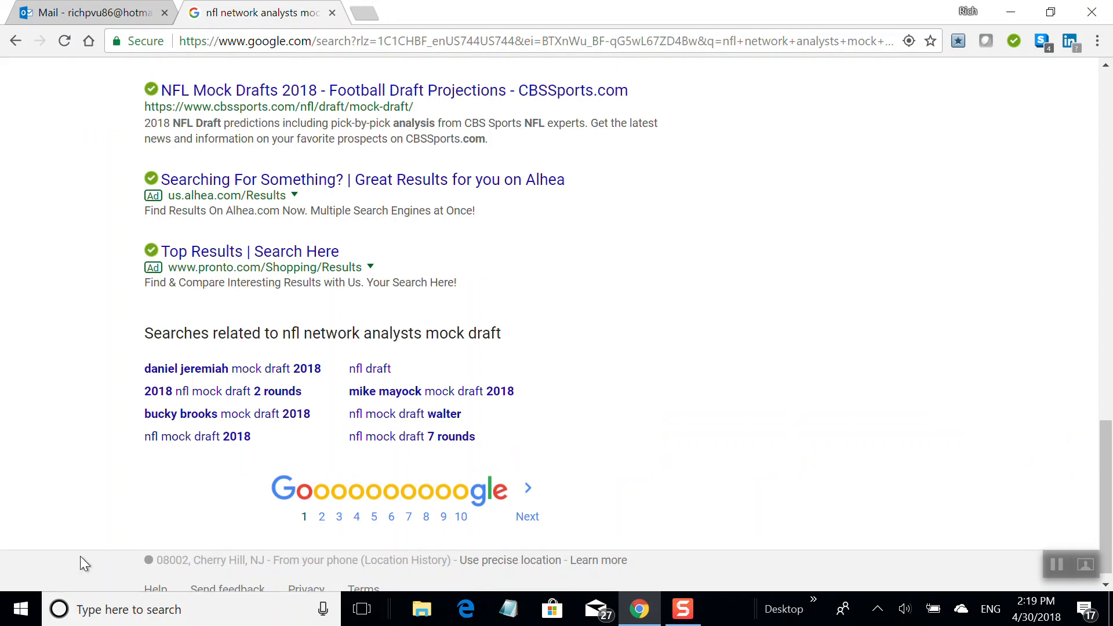
# Start Excel 2016 and create a blank workbook.
pyautogui.click(19, 611)
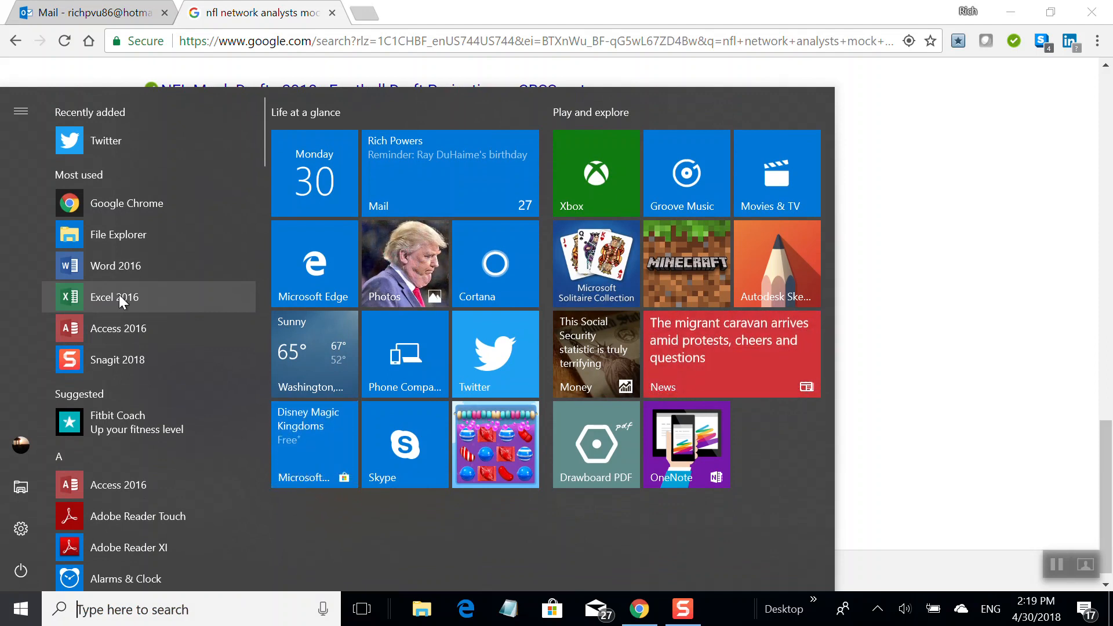
pyautogui.click(119, 296)
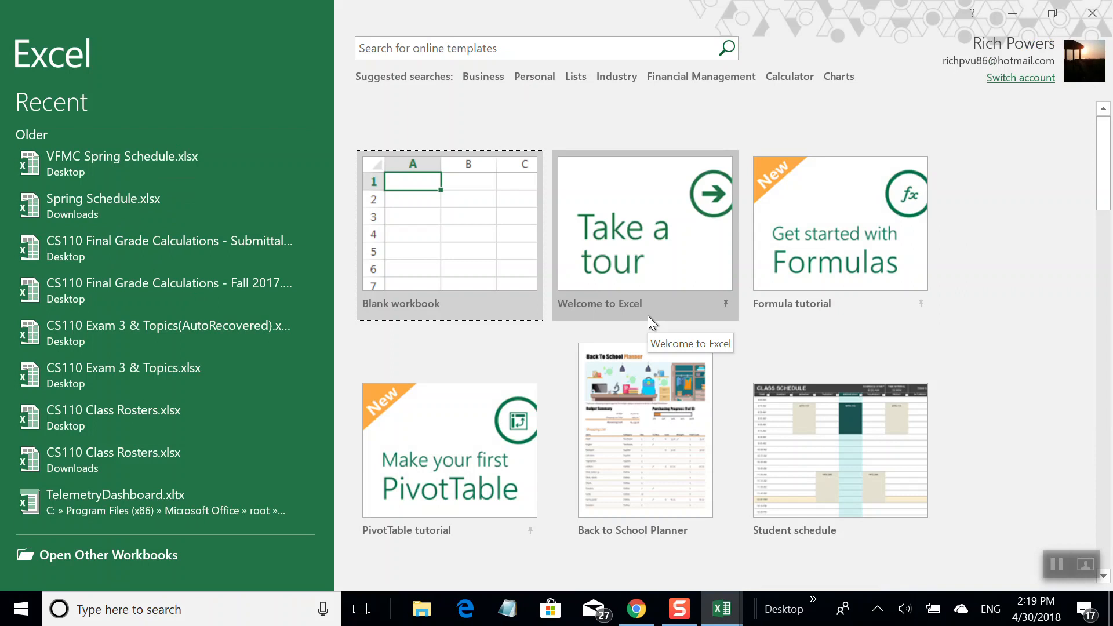
pyautogui.click(463, 221)
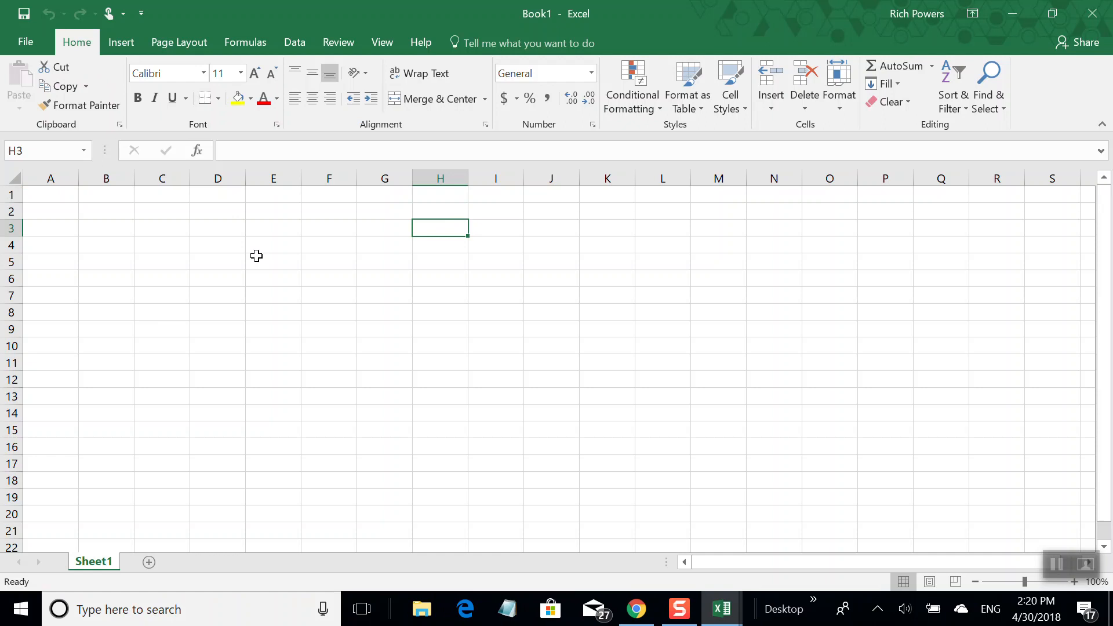
# Start a data import from Access, choosing SamsClub.accdb on the Desktop as the data source.
pyautogui.click(296, 39)
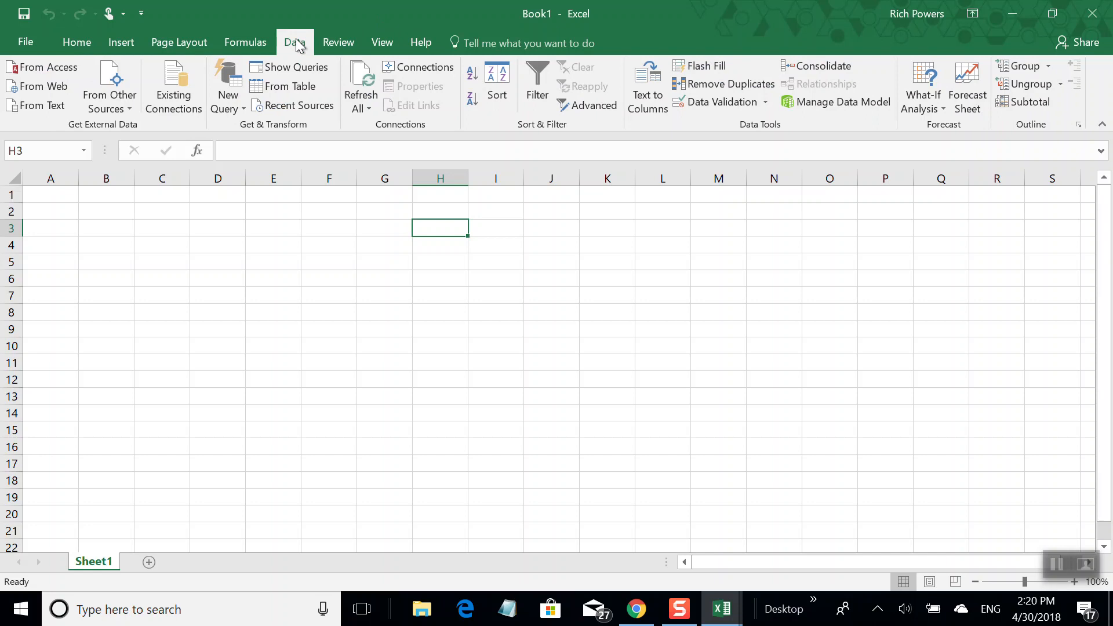
pyautogui.click(32, 68)
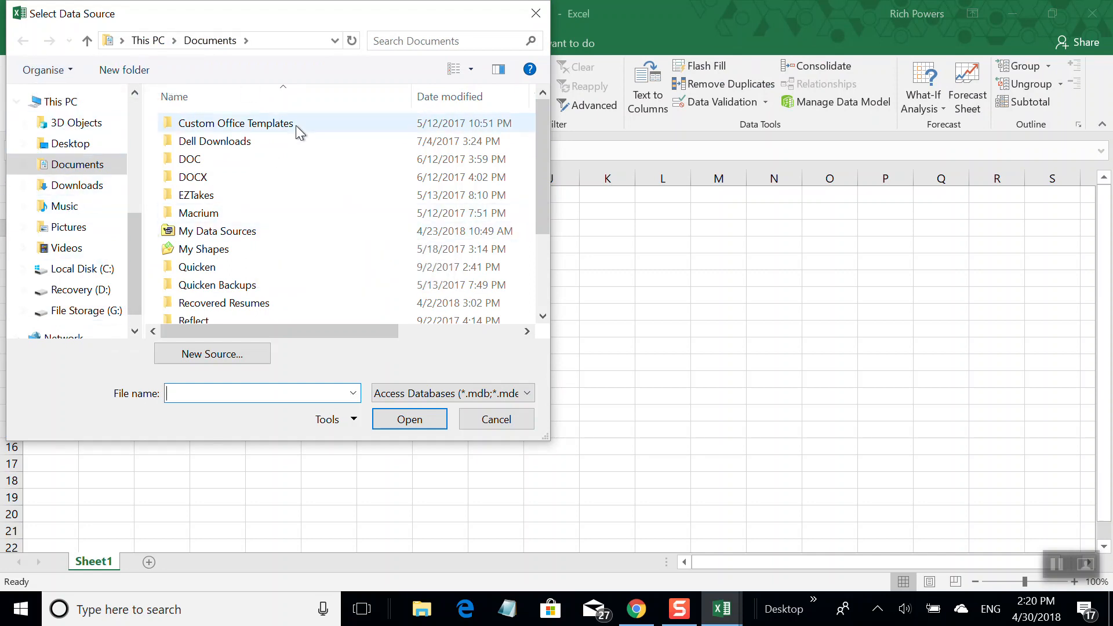
pyautogui.click(77, 148)
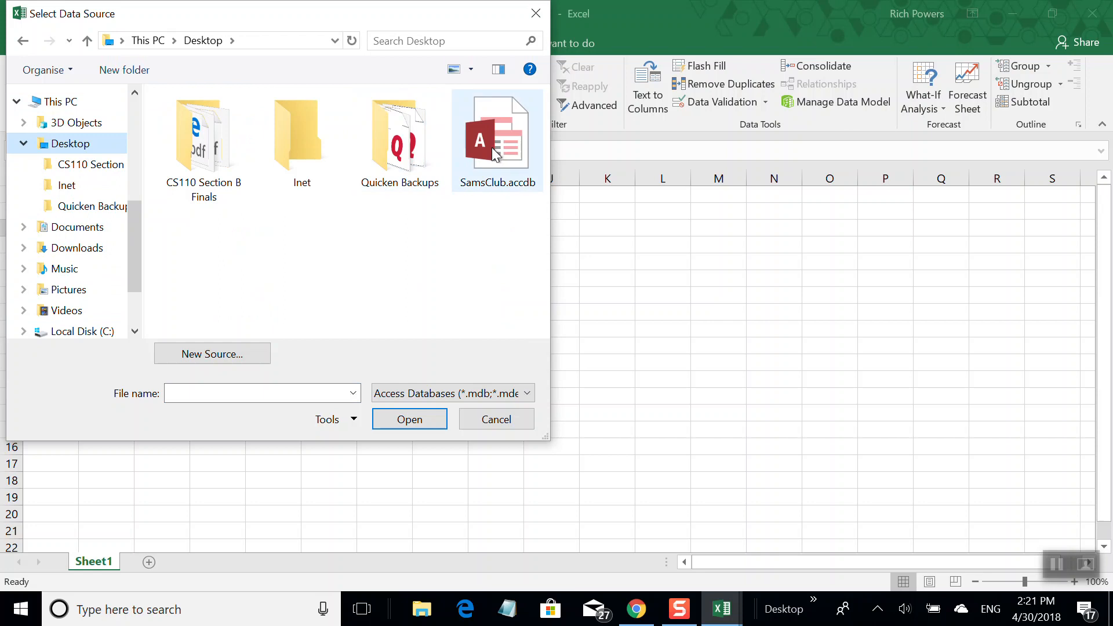
pyautogui.doubleClick(495, 152)
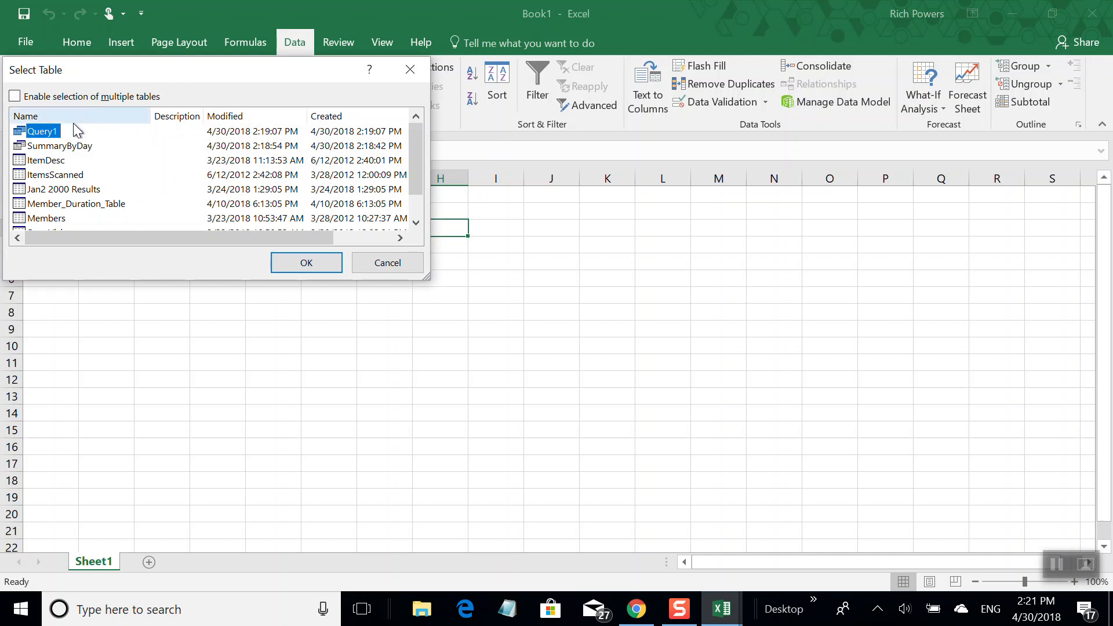
# Import the SummaryByDay query as a table into the existing worksheet at cell H3.
pyautogui.click(416, 223)
pyautogui.click(415, 224)
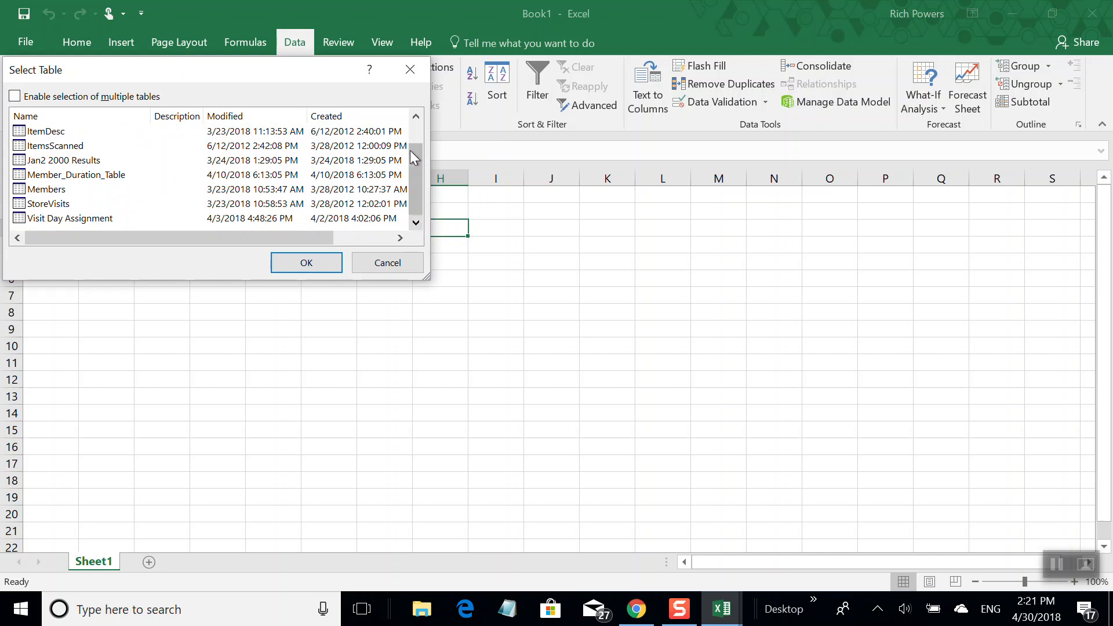
pyautogui.click(415, 116)
pyautogui.click(416, 116)
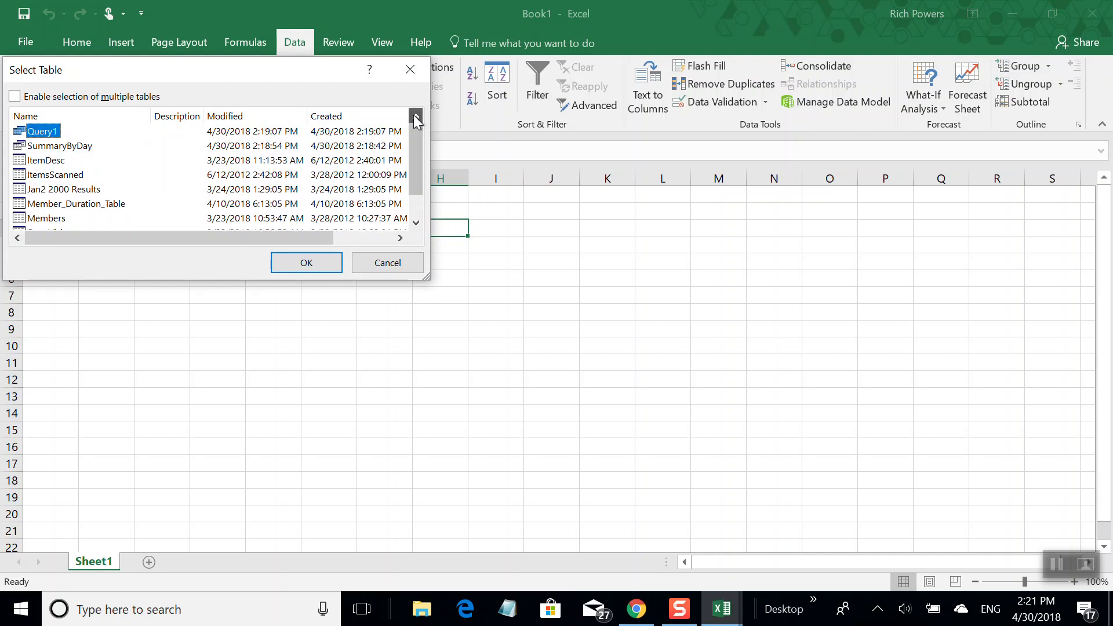
pyautogui.click(49, 149)
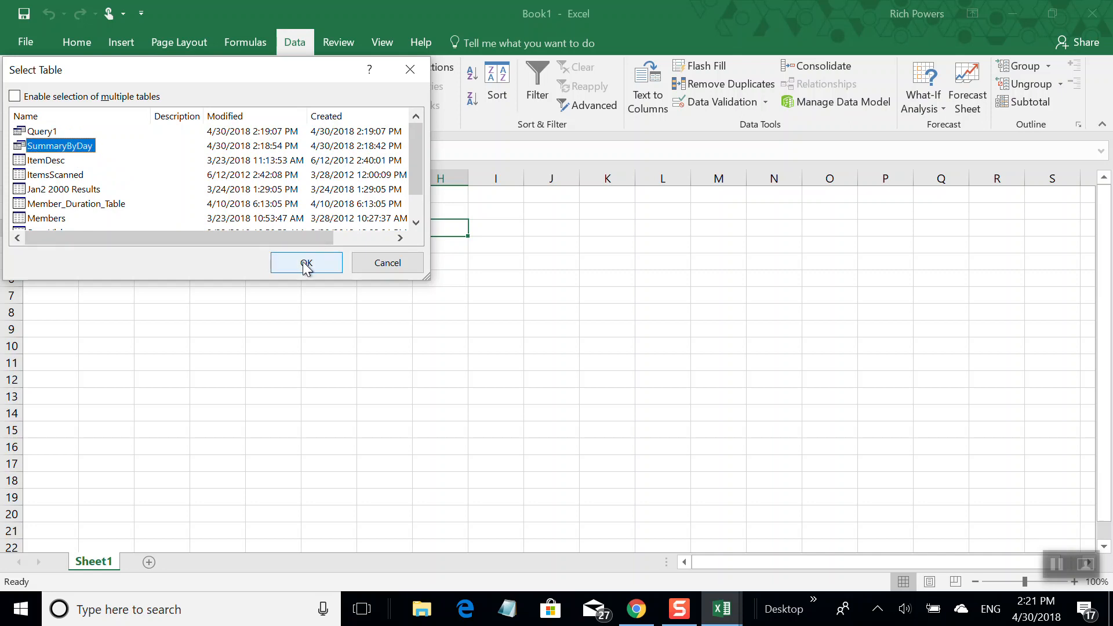
pyautogui.click(303, 261)
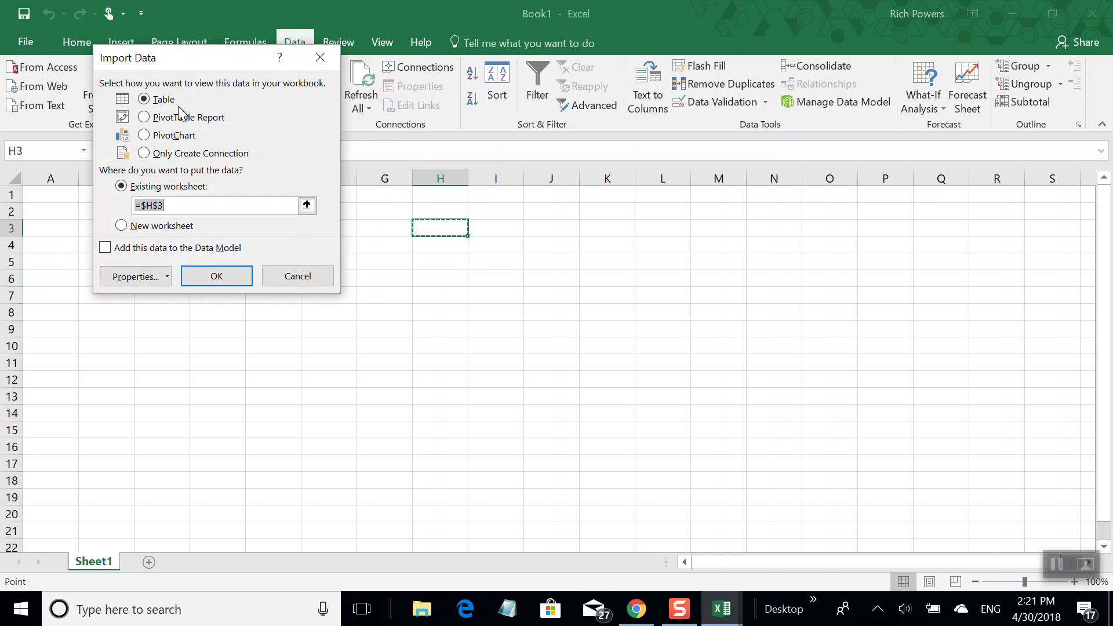
pyautogui.click(211, 278)
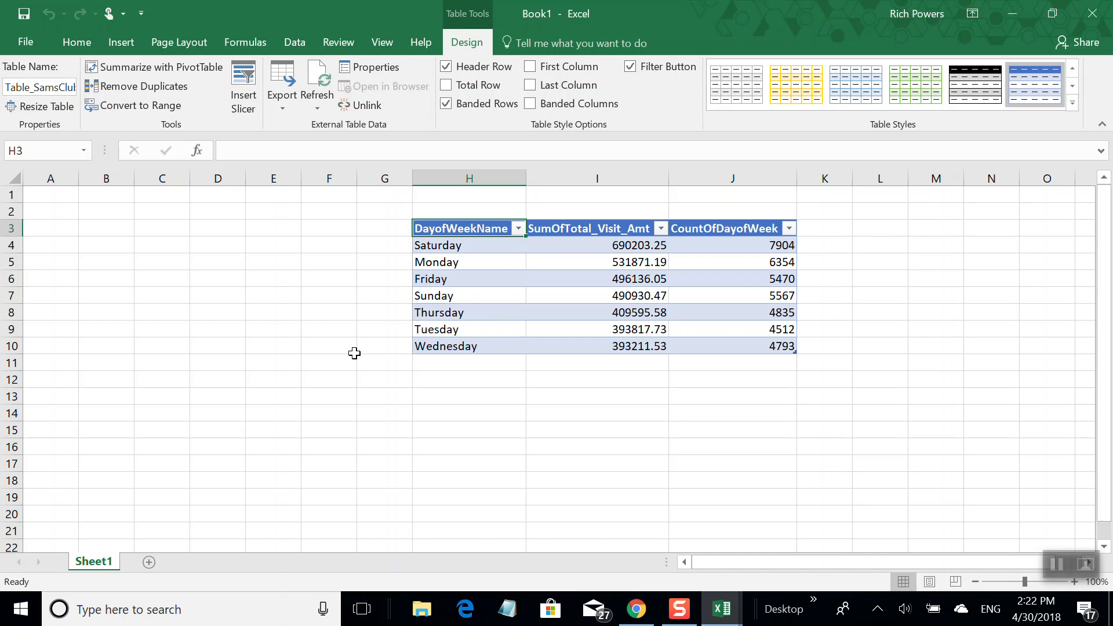
# Insert a 3-D clustered column chart of the imported table and place it just below the data.
pyautogui.click(121, 44)
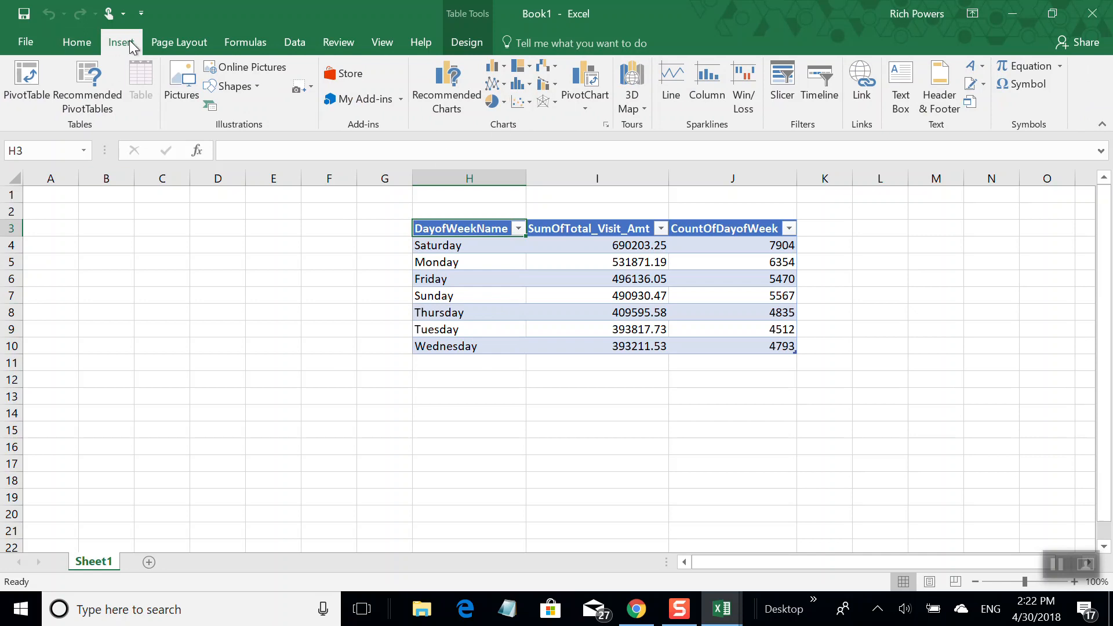
pyautogui.click(495, 70)
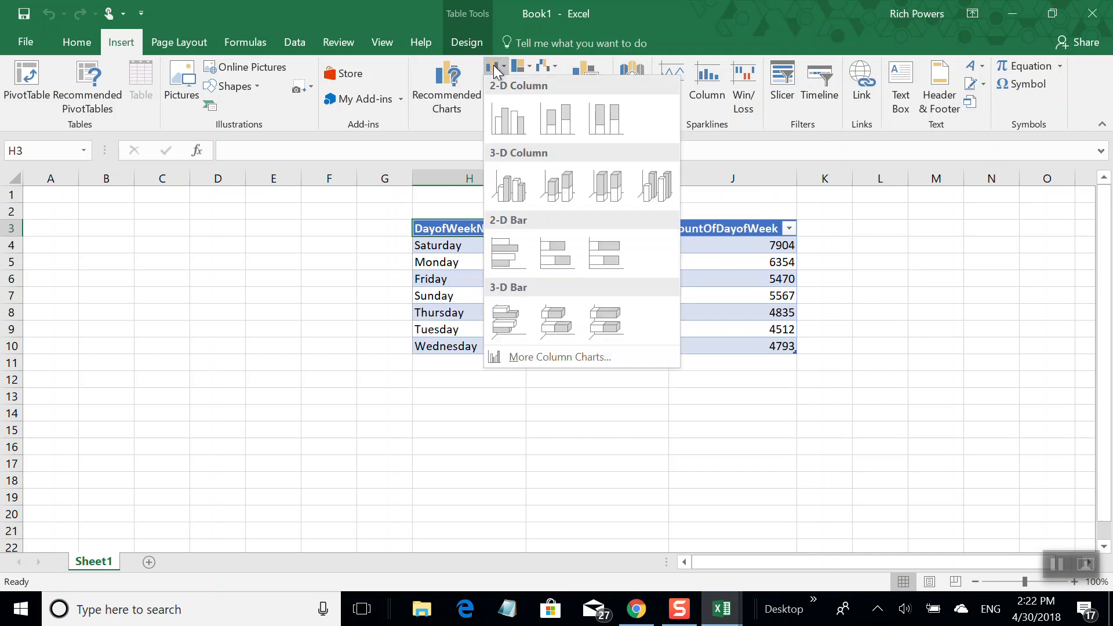
pyautogui.click(514, 197)
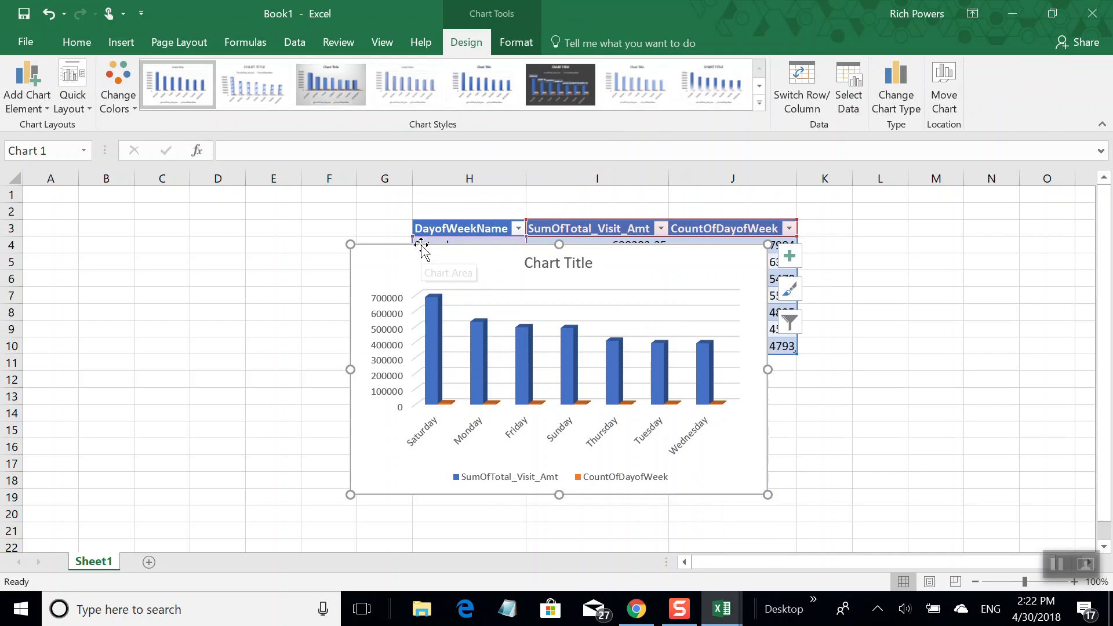
pyautogui.click(1104, 547)
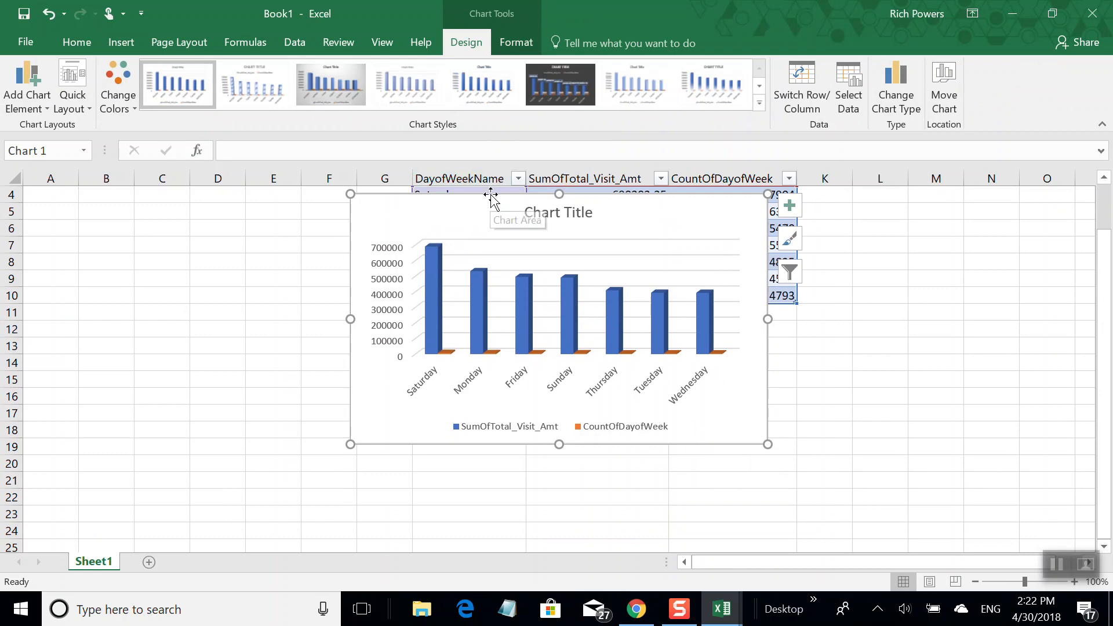
pyautogui.moveTo(490, 195); pyautogui.dragTo(544, 325)
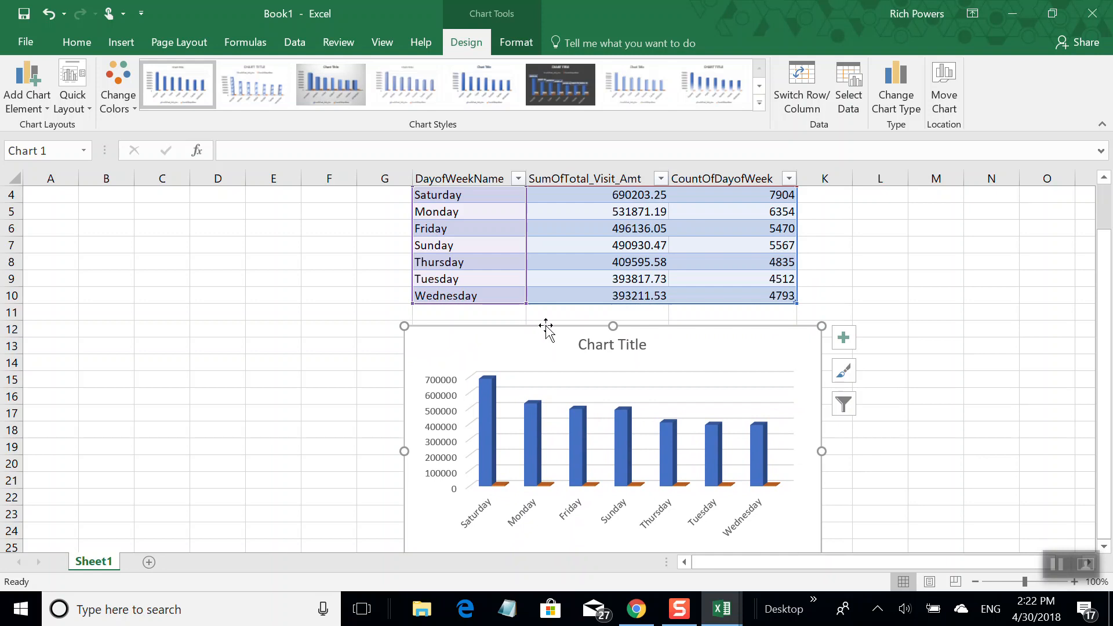
# Change the chart's title to "Revenue Totals by Day".
pyautogui.click(644, 344)
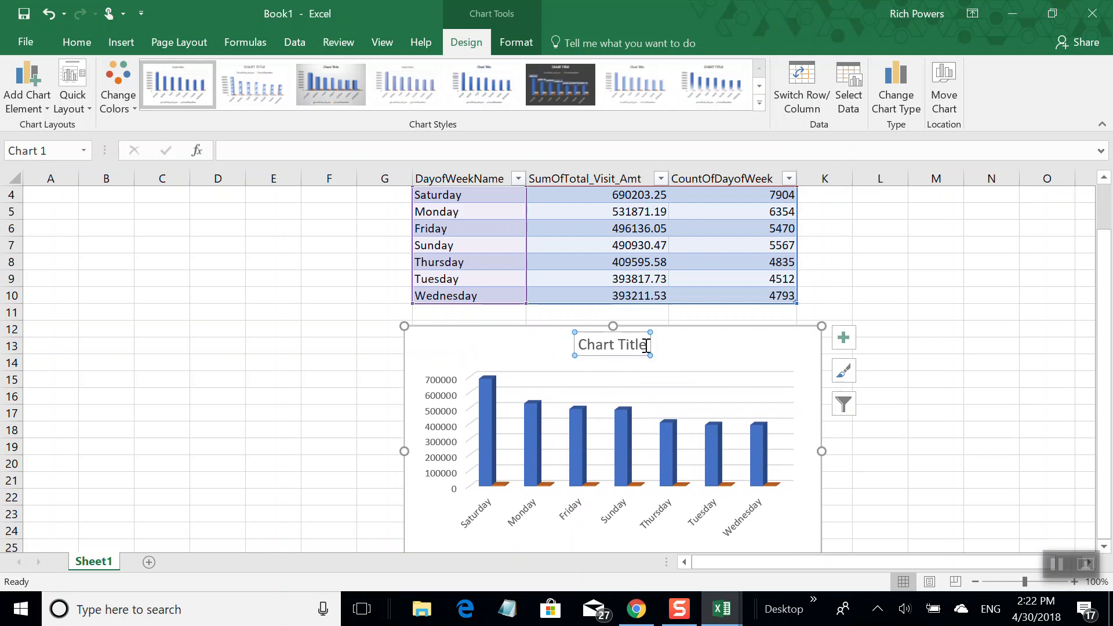
pyautogui.click(646, 346)
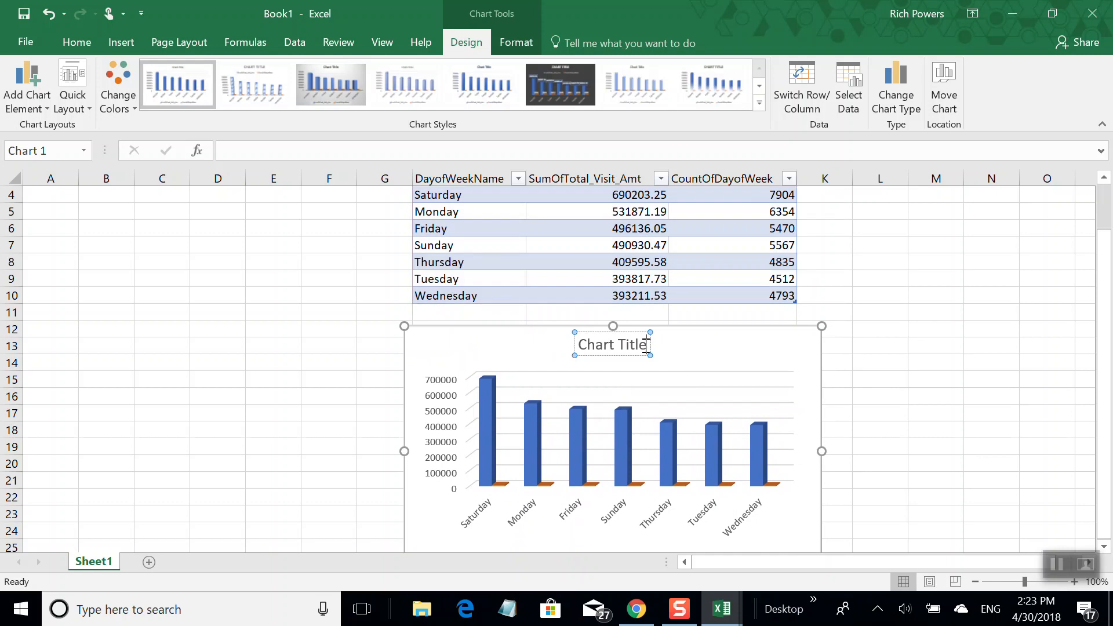
pyautogui.press('BackSpace')
pyautogui.press('BackSpace')
pyautogui.press('BackSpace')
pyautogui.press('BackSpace')
pyautogui.press('BackSpace')
pyautogui.press('BackSpace')
pyautogui.press('BackSpace')
pyautogui.press('BackSpace')
pyautogui.press('BackSpace')
pyautogui.press('BackSpace')
pyautogui.press('BackSpace')
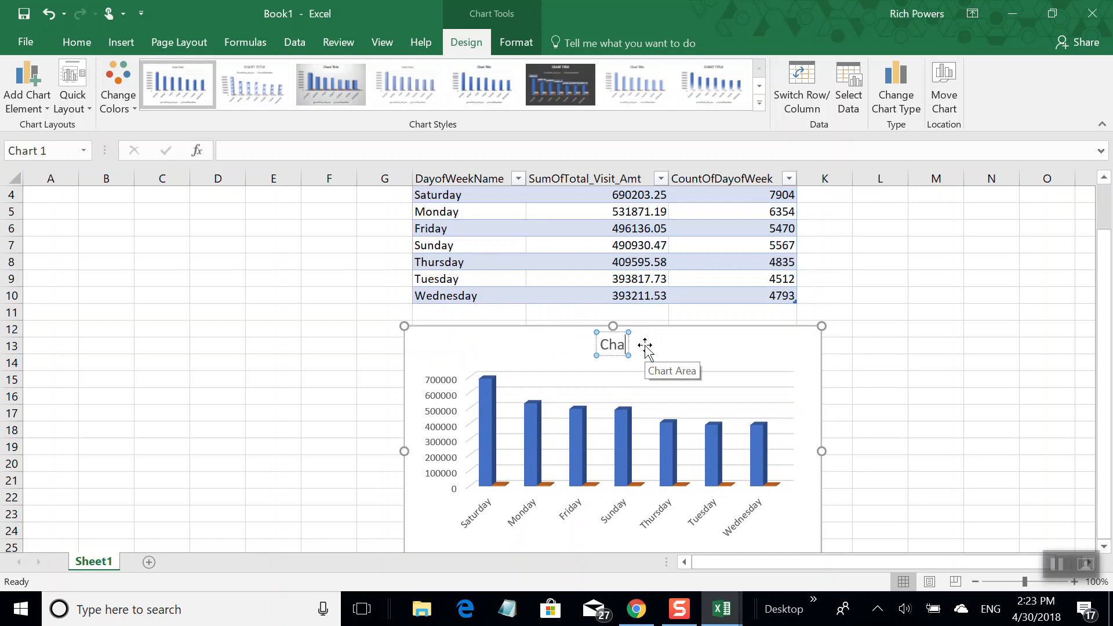
pyautogui.write('Ttoal')
pyautogui.press('BackSpace')
pyautogui.press('BackSpace')
pyautogui.press('BackSpace')
pyautogui.press('BackSpace')
pyautogui.press('BackSpace')
pyautogui.write('Revenue')
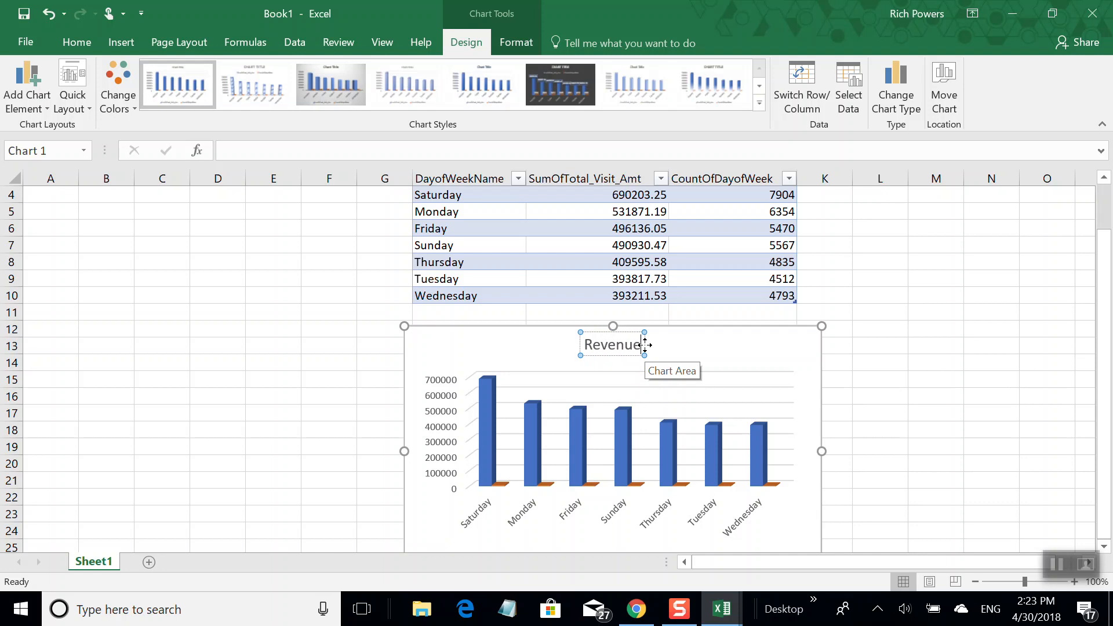
pyautogui.write(' Tit')
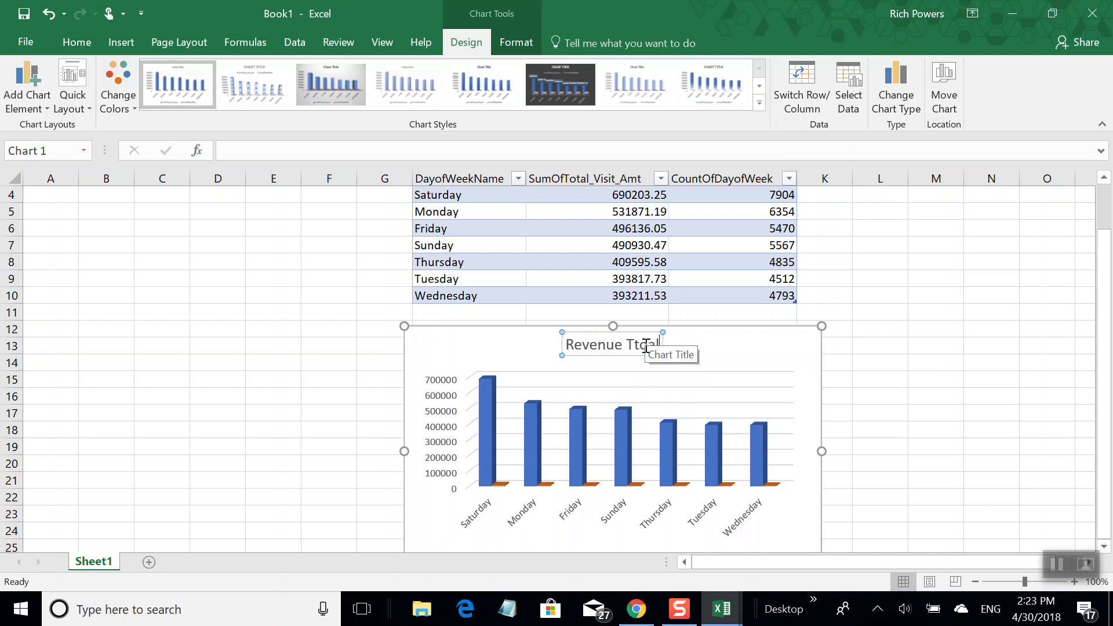
pyautogui.press('BackSpace')
pyautogui.press('BackSpace')
pyautogui.write('otals')
pyautogui.press('BackSpace')
pyautogui.press('BackSpace')
pyautogui.press('BackSpace')
pyautogui.press('BackSpace')
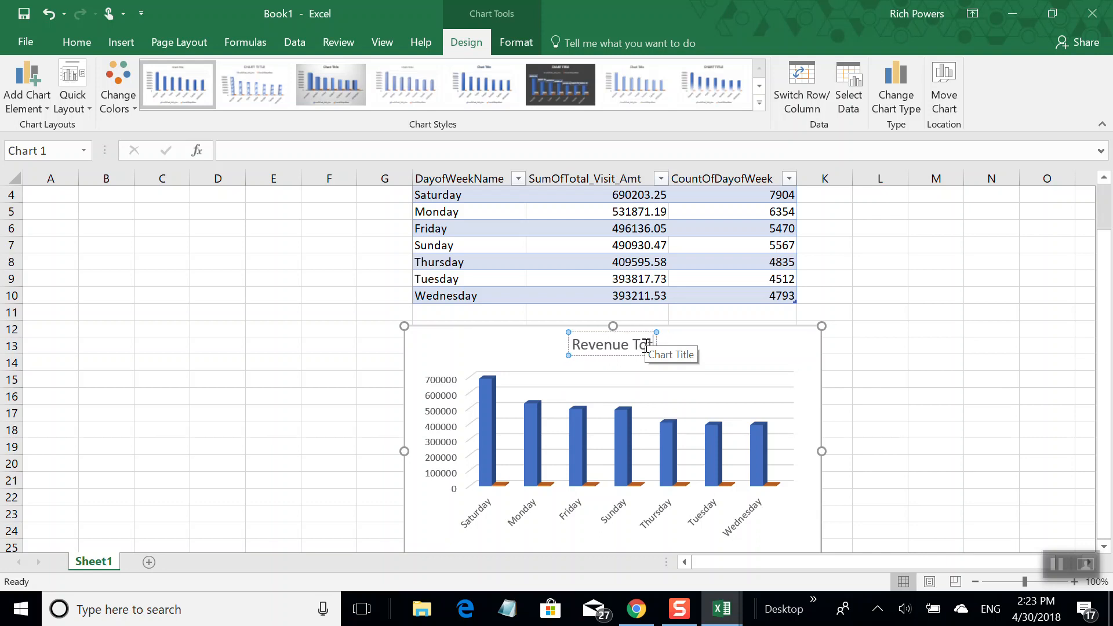
pyautogui.write('tals by')
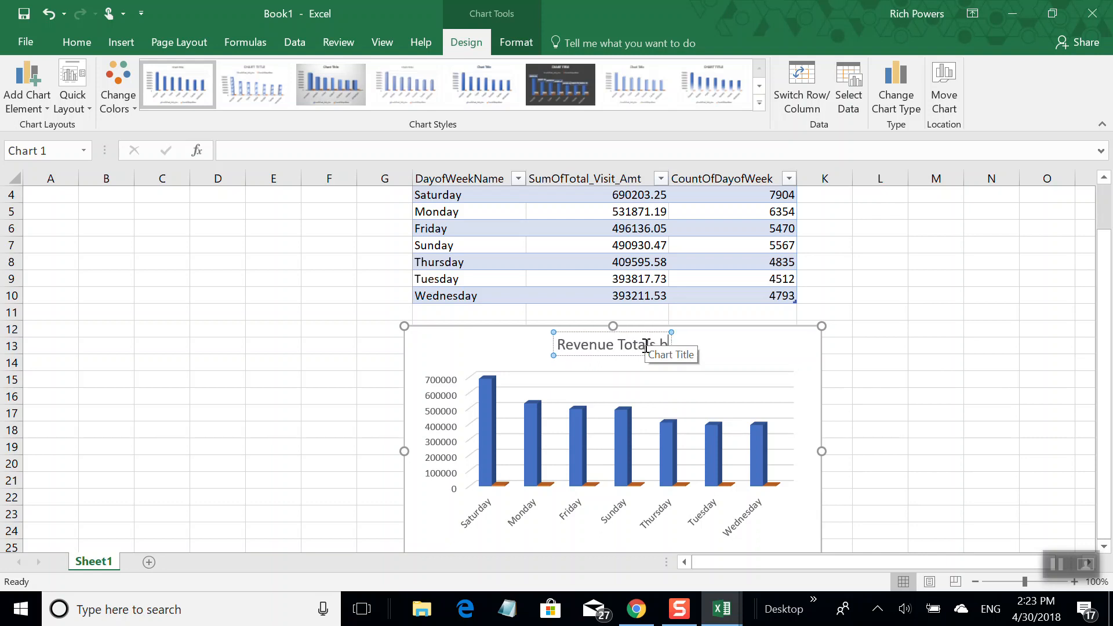
pyautogui.write(' Day')
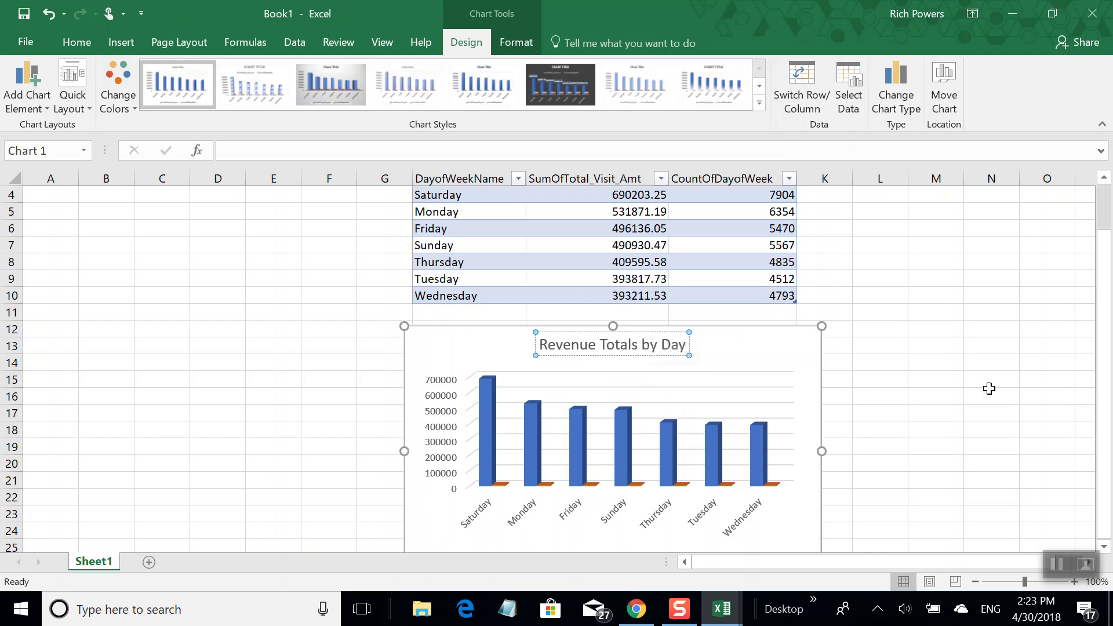
pyautogui.click(989, 388)
pyautogui.moveTo(989, 390); pyautogui.dragTo(551, 409)
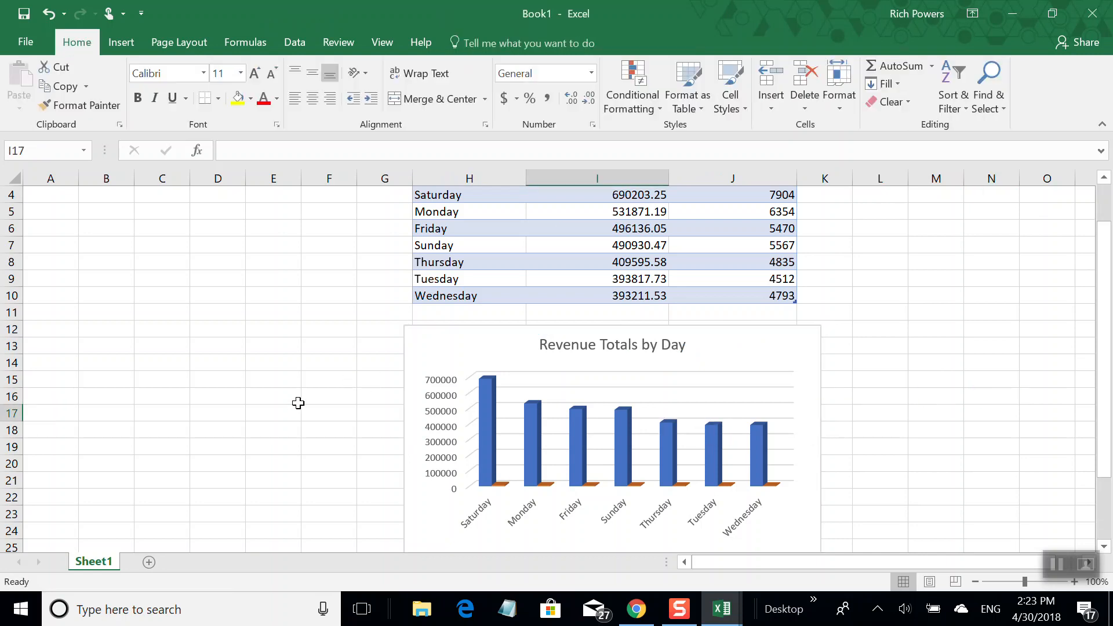
# Delete the CountOfDayofWeek series from the chart so it plots only SumOfTotal_Visit_Amt.
pyautogui.scroll(1, 334, 401)
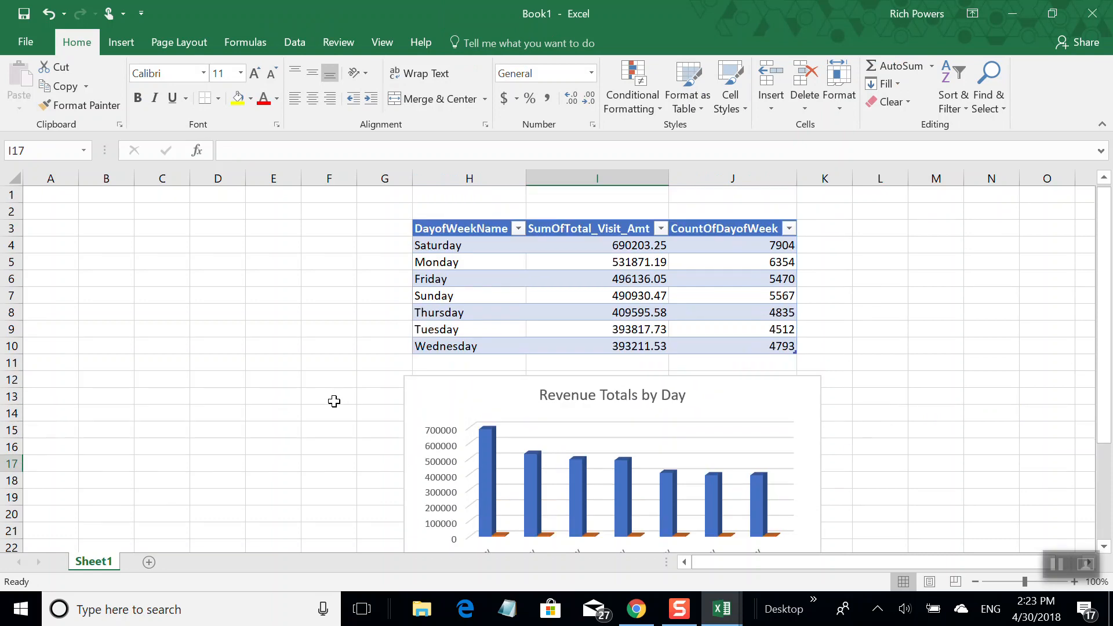
pyautogui.click(570, 383)
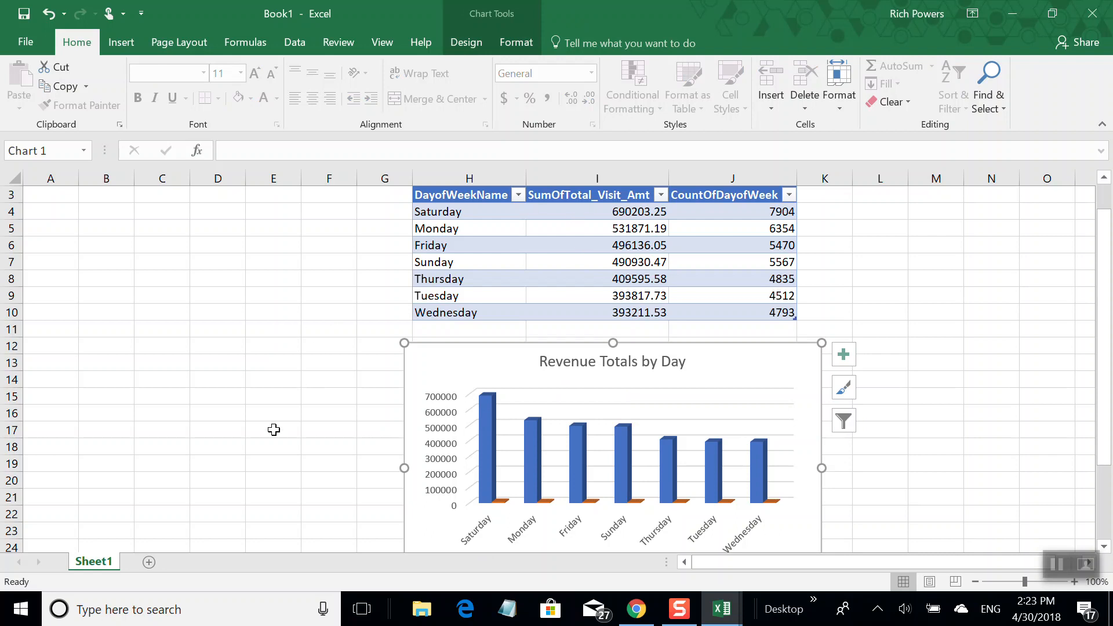
pyautogui.scroll(-3, 273, 429)
pyautogui.scroll(2, 274, 429)
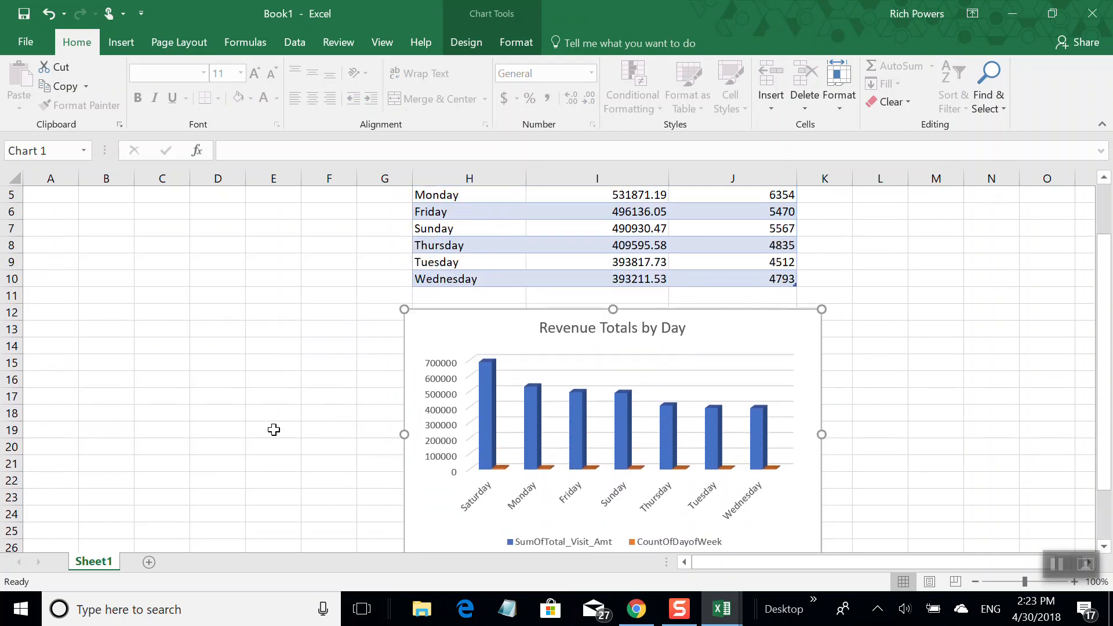
pyautogui.click(634, 541)
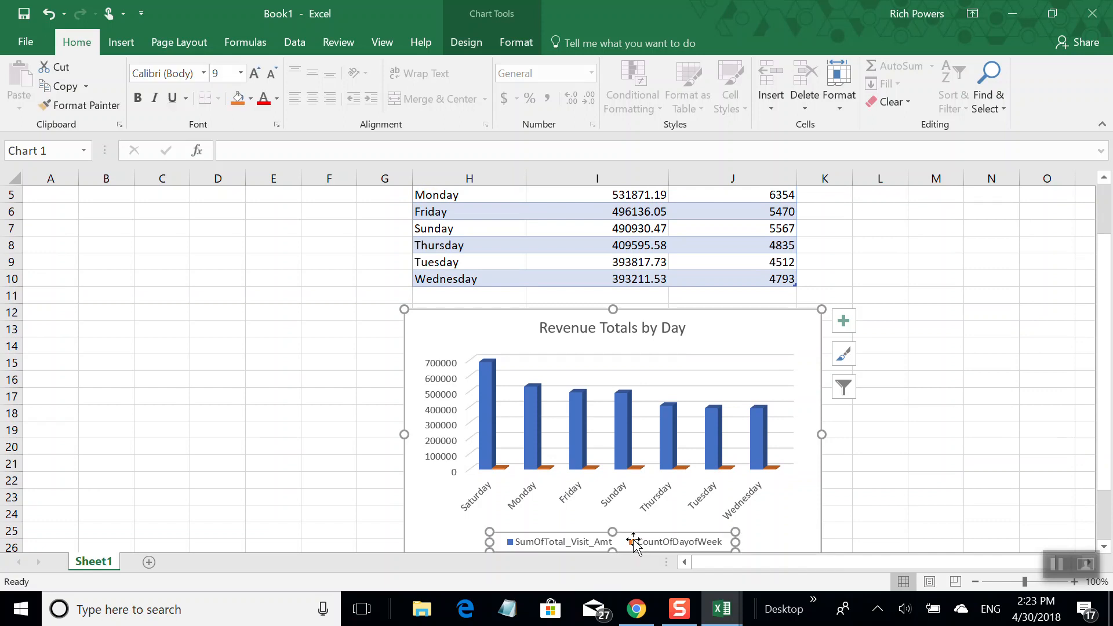
pyautogui.click(502, 465)
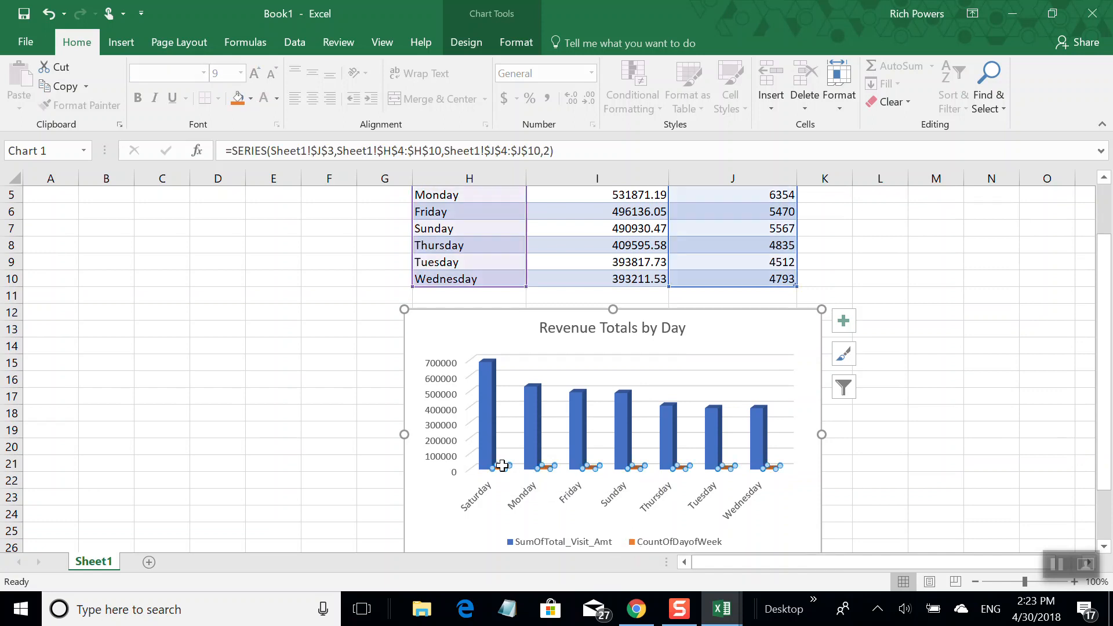
pyautogui.press('Delete')
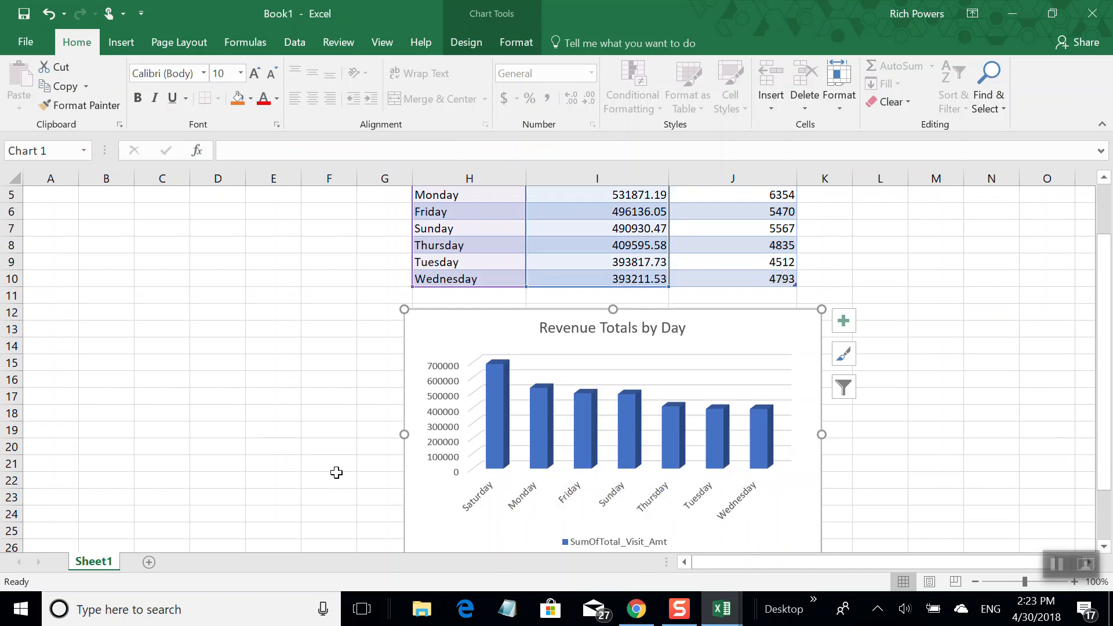
pyautogui.scroll(1, 335, 473)
pyautogui.scroll(-1, 337, 473)
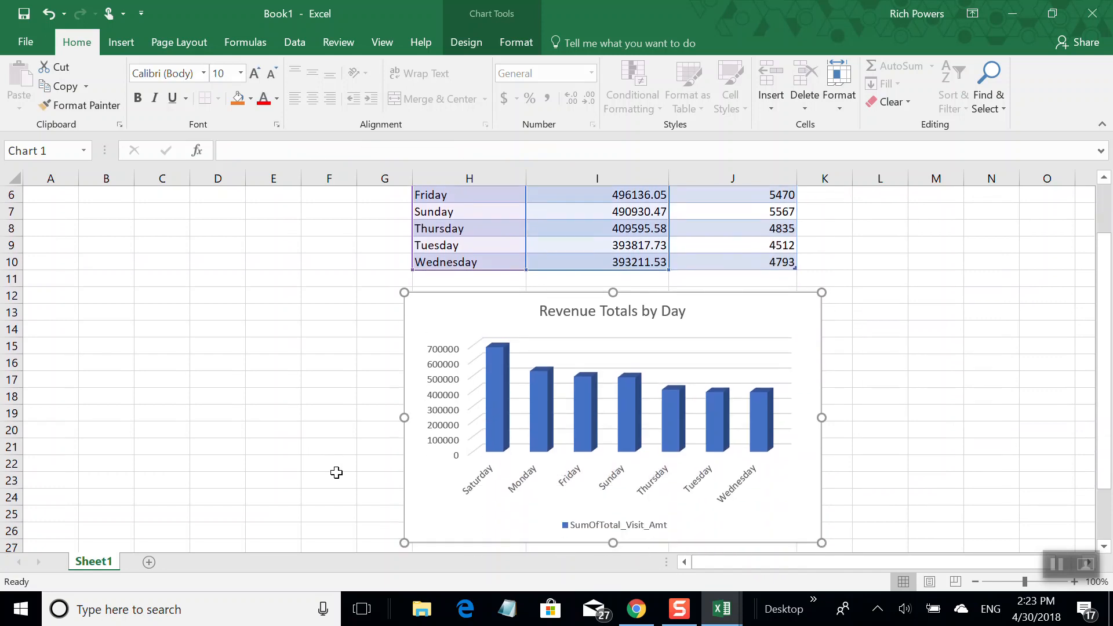
pyautogui.scroll(2, 336, 473)
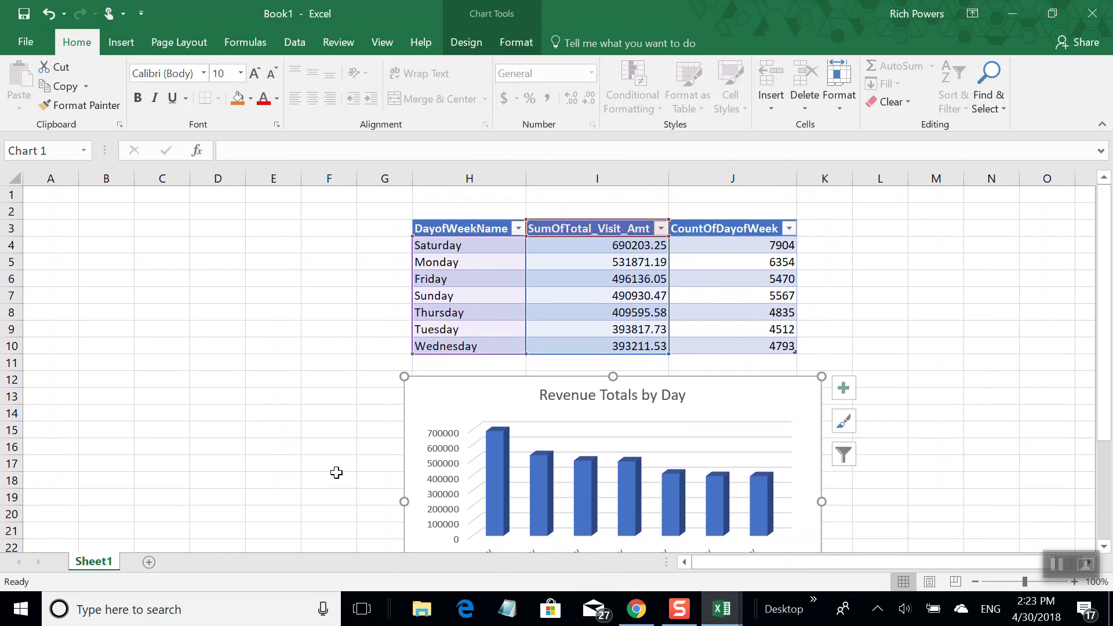
pyautogui.scroll(-4, 336, 473)
pyautogui.scroll(1, 336, 472)
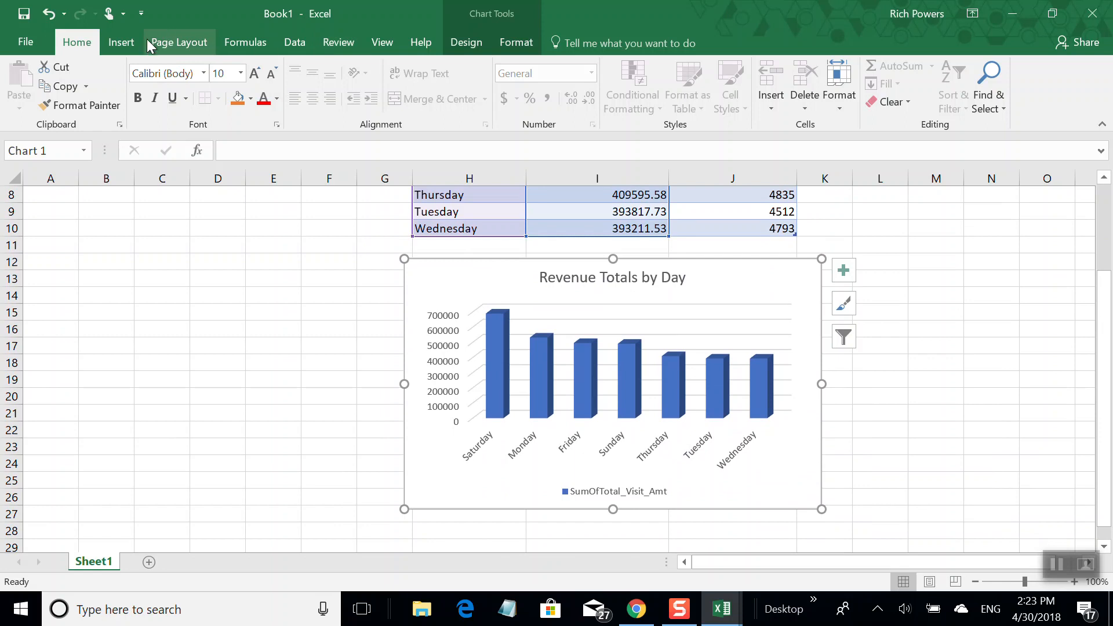
# Try to insert another 3-D clustered column chart while the revenue chart is still selected.
pyautogui.click(117, 48)
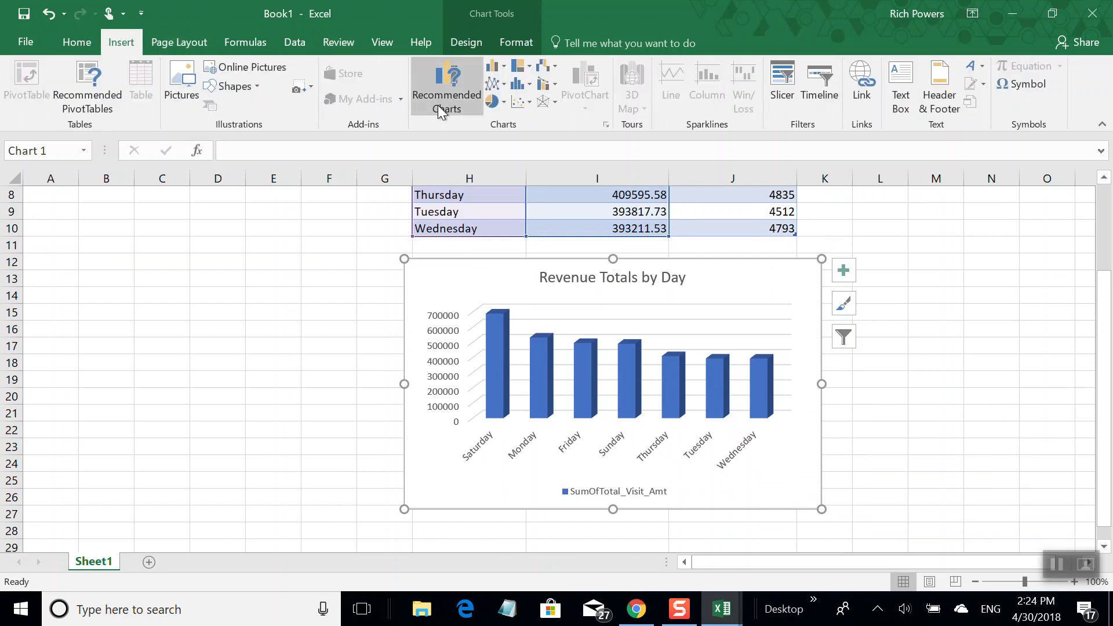
pyautogui.click(495, 71)
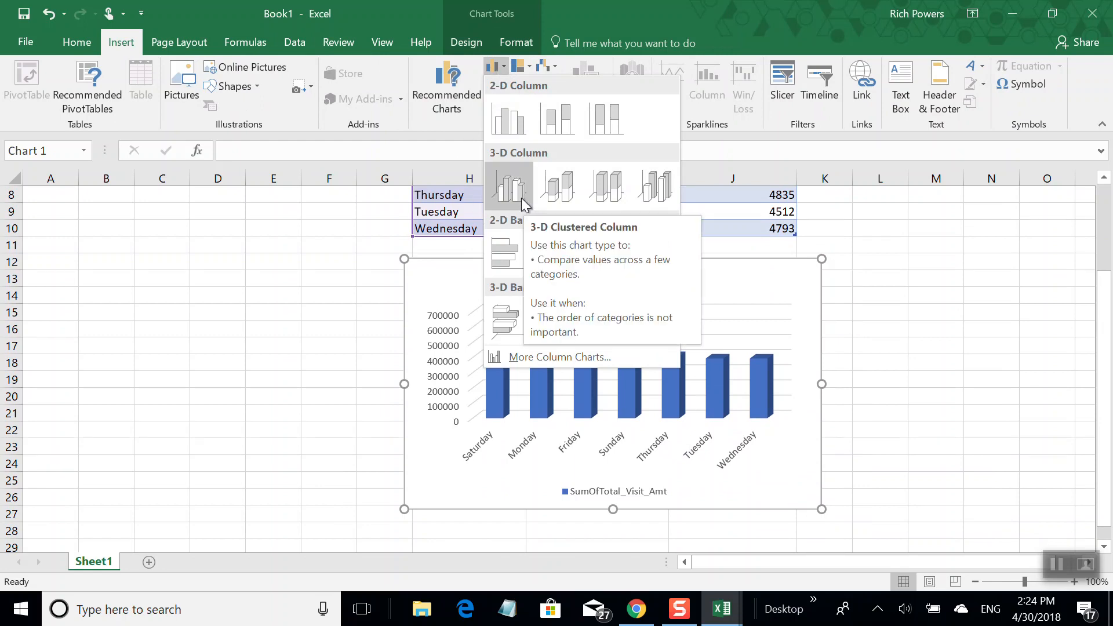
pyautogui.click(509, 187)
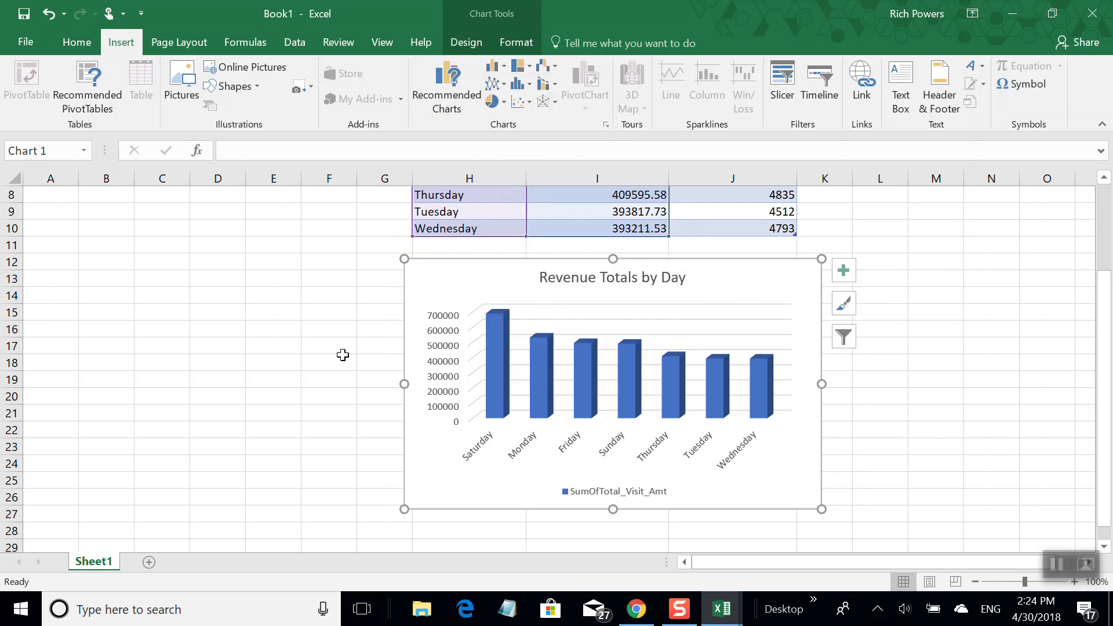
pyautogui.scroll(3, 343, 355)
pyautogui.scroll(-2, 343, 355)
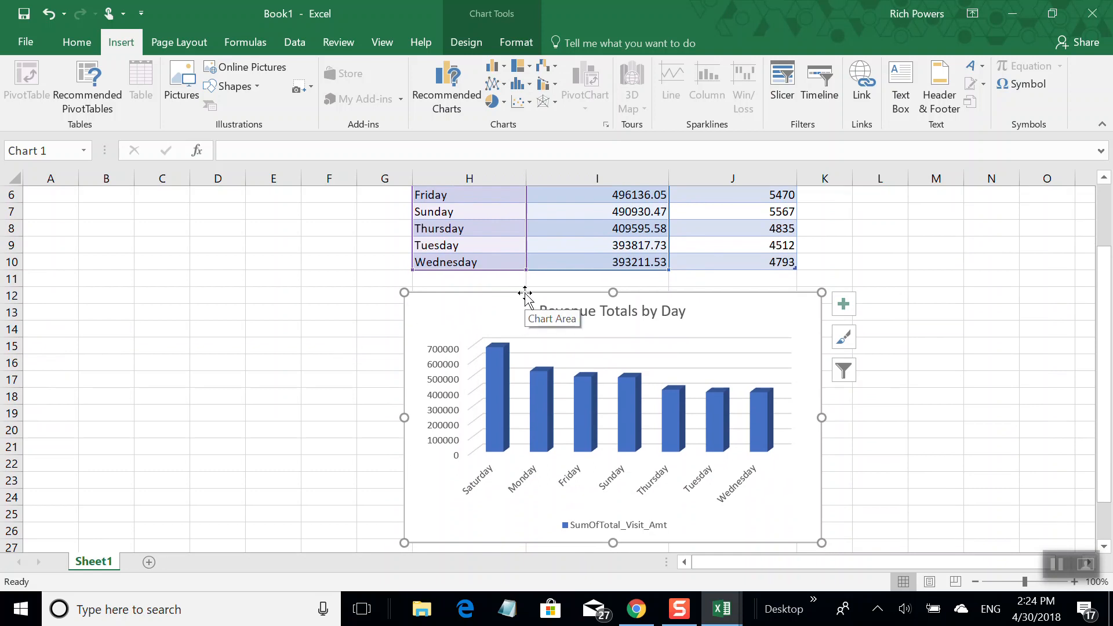
# Line the revenue chart up with column H and place a new blank 3-D column chart, inserted from empty cell H29, directly beneath it.
pyautogui.moveTo(522, 298)
pyautogui.mouseDown()
pyautogui.moveTo(523, 340)
pyautogui.moveTo(532, 292)
pyautogui.mouseUp()
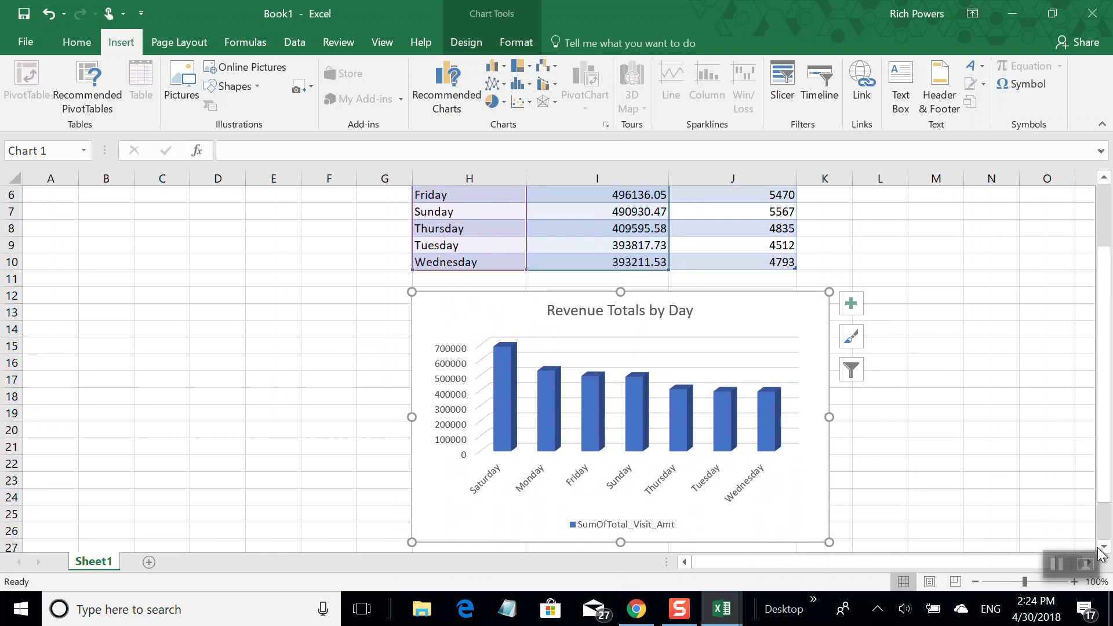
pyautogui.moveTo(1104, 547); pyautogui.dragTo(1104, 547)
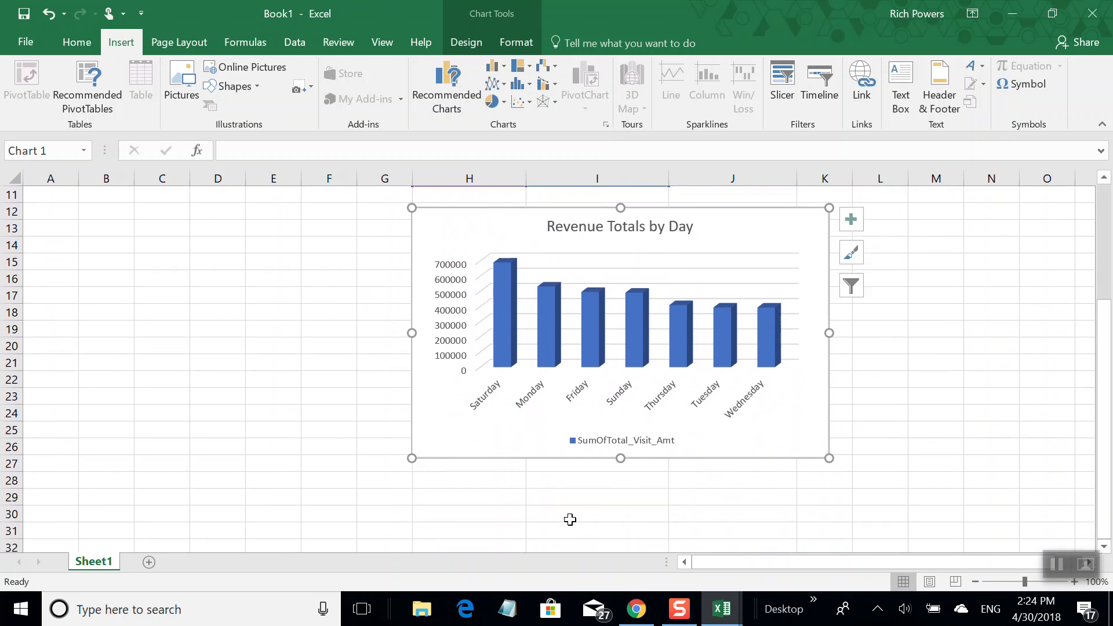
pyautogui.click(420, 497)
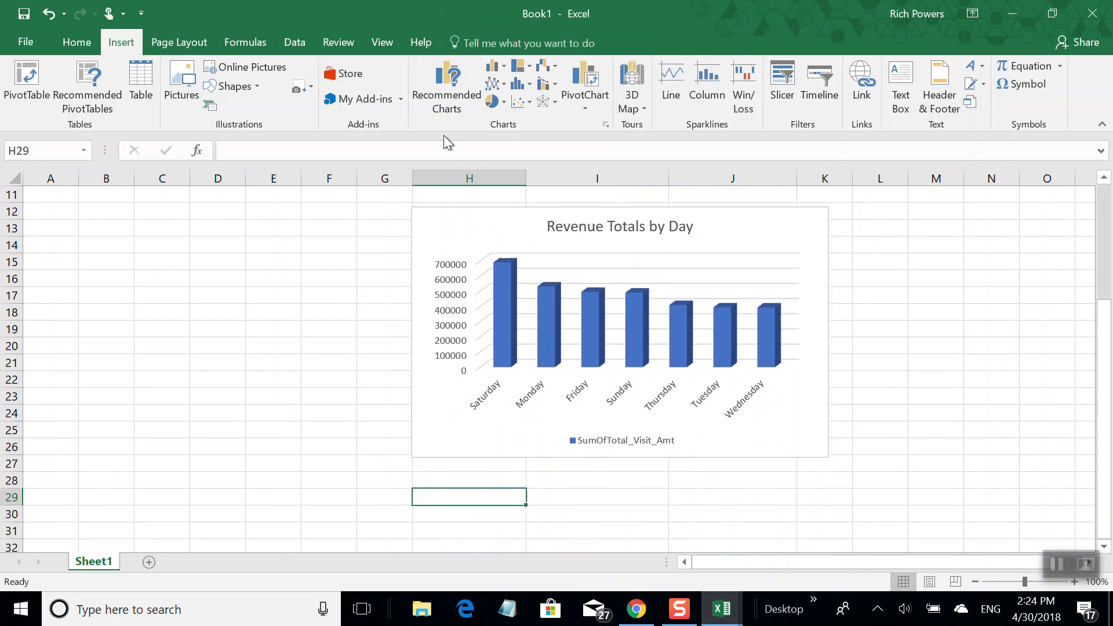
pyautogui.click(491, 72)
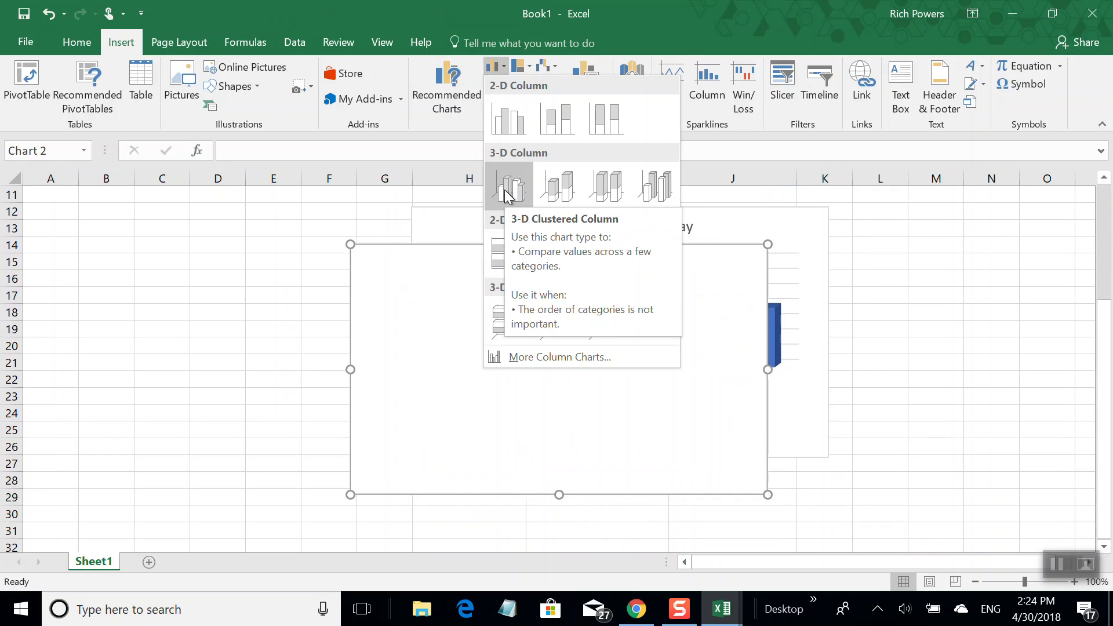
pyautogui.click(554, 197)
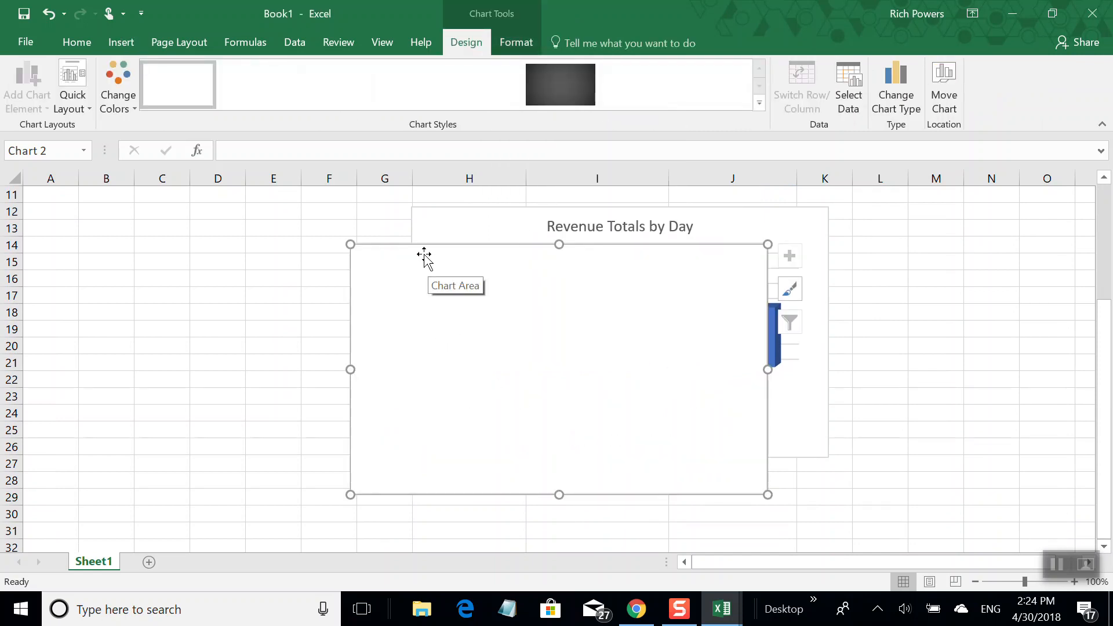
pyautogui.moveTo(420, 243); pyautogui.dragTo(1104, 551)
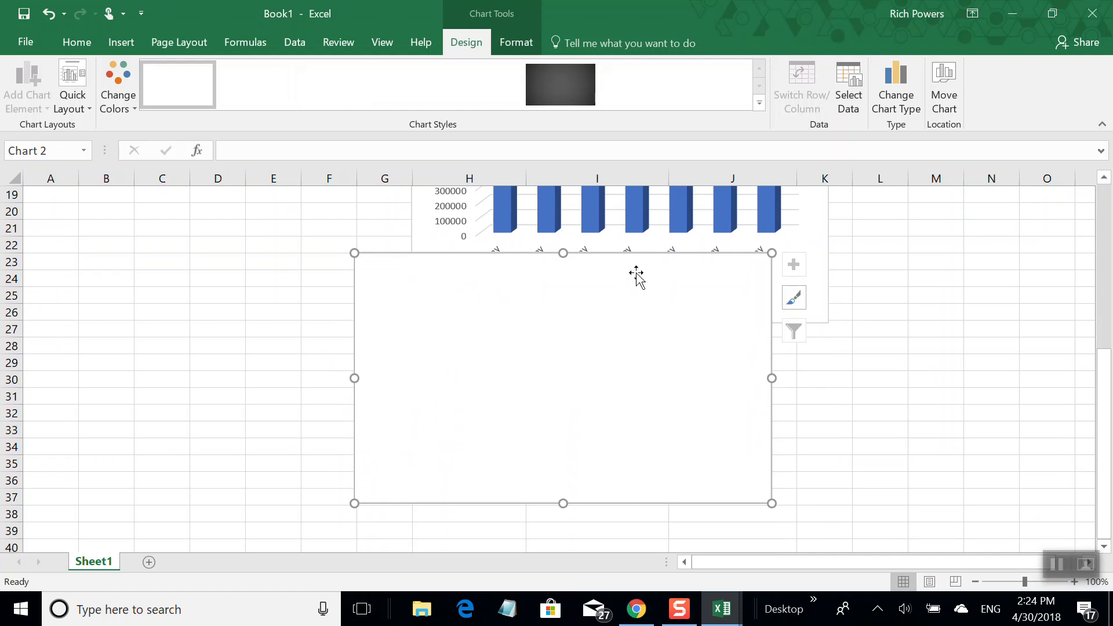
pyautogui.moveTo(428, 253); pyautogui.dragTo(482, 328)
# Copy the DayofWeekName column, cells H3 through H10, and paste it into the blank chart below the revenue chart.
pyautogui.moveTo(1104, 181); pyautogui.dragTo(1104, 182)
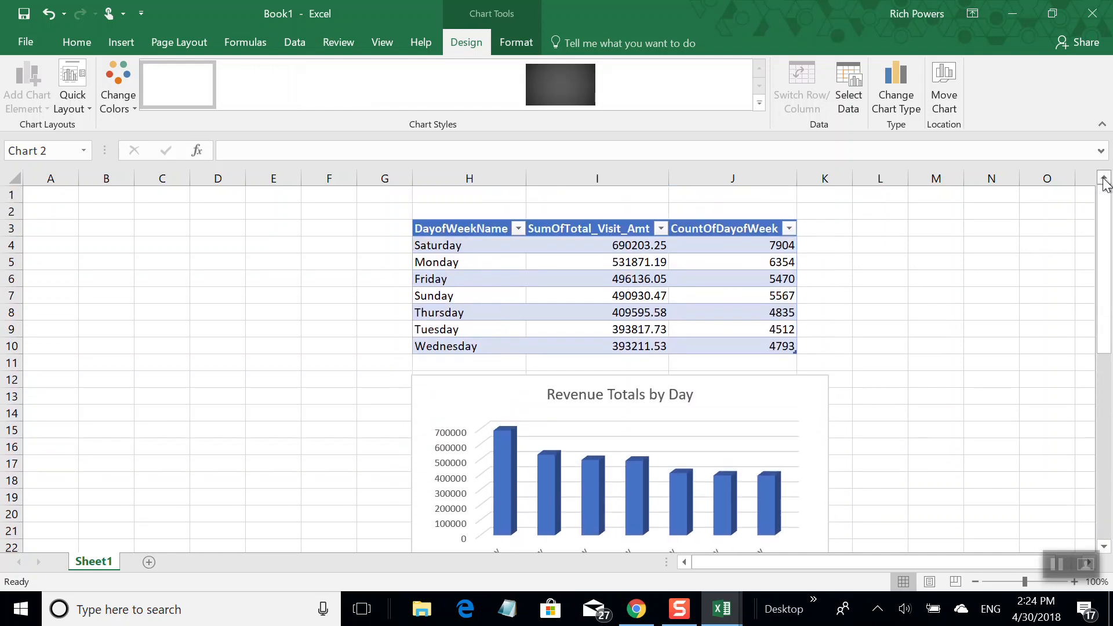
pyautogui.moveTo(453, 227); pyautogui.dragTo(447, 345)
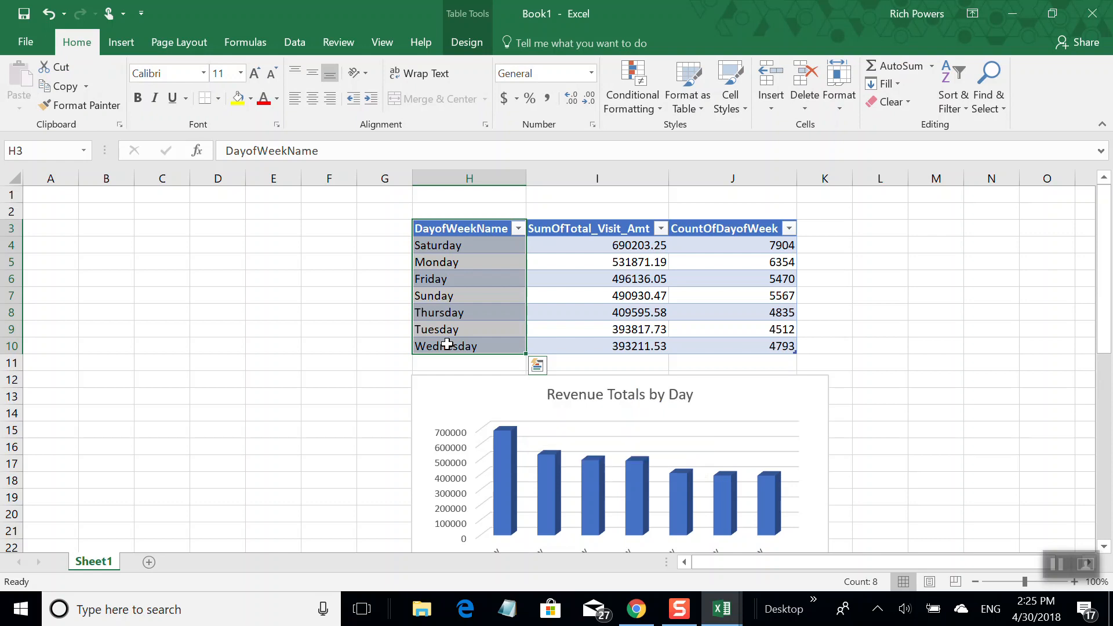
pyautogui.hotkey('ctrl', 'c')
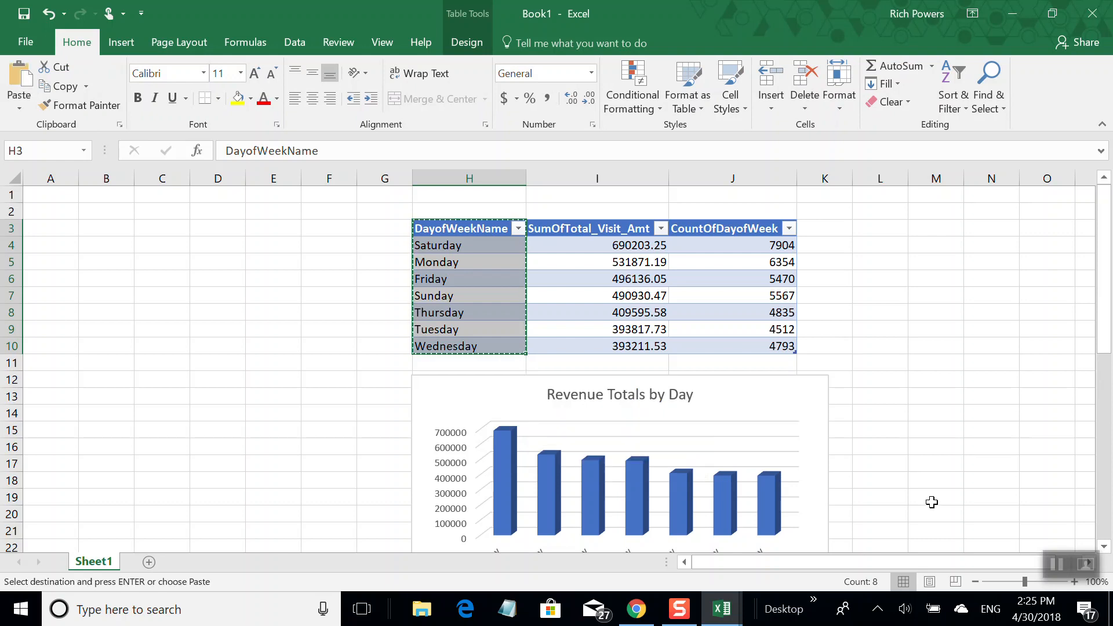
pyautogui.scroll(-3, 932, 502)
pyautogui.scroll(-1, 932, 502)
pyautogui.click(455, 482)
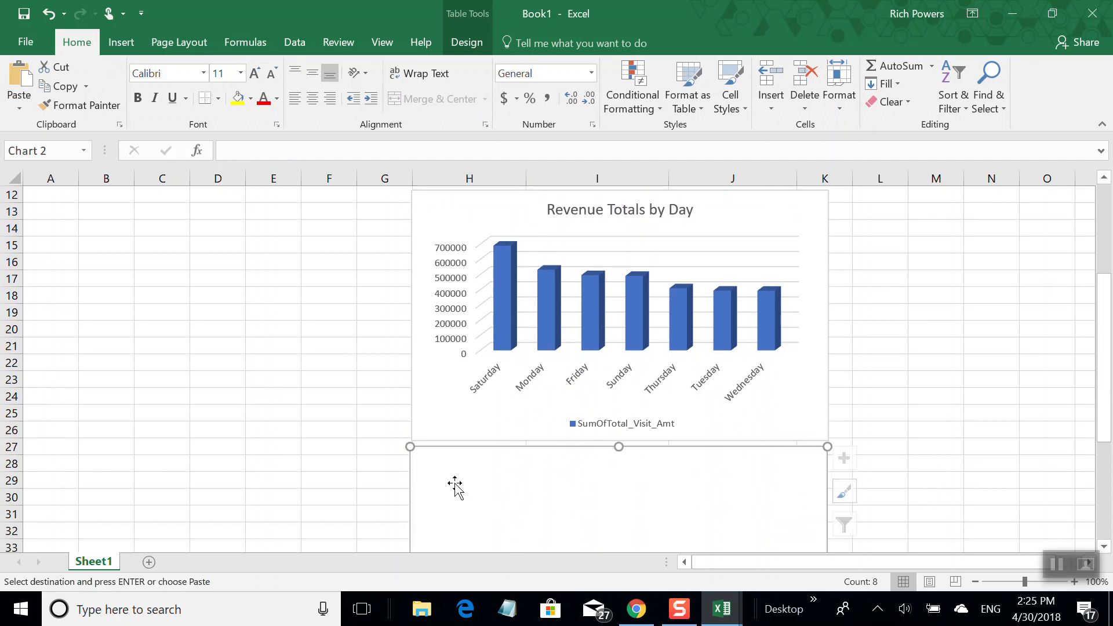
pyautogui.hotkey('ctrl', 'v')
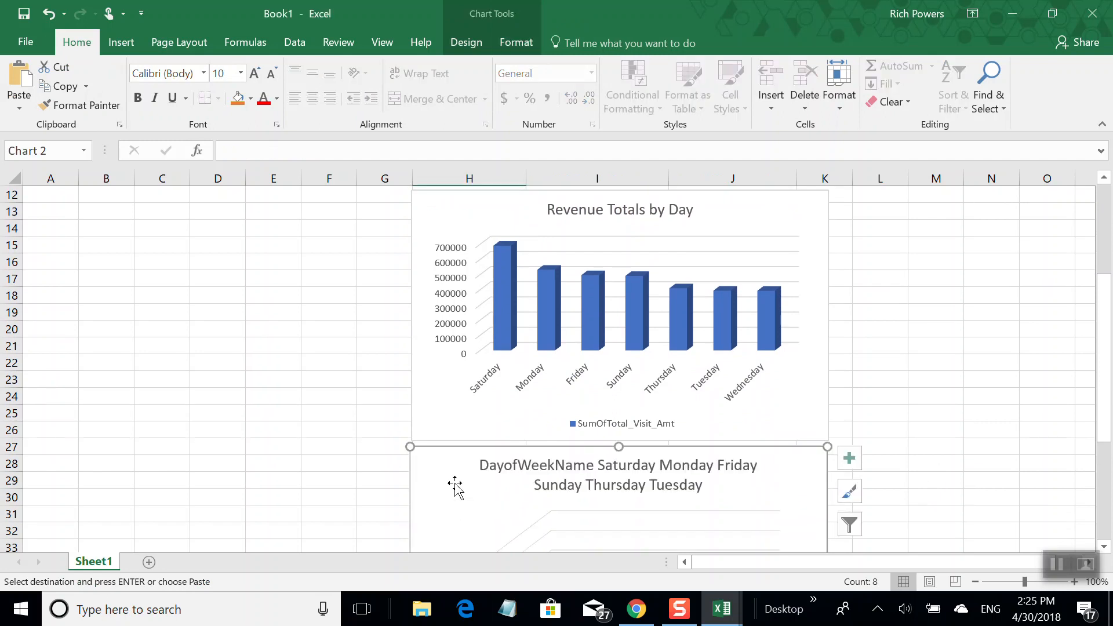
# Try to select the CountOfDayofWeek column from its header down through the data rows for the second chart.
pyautogui.scroll(1, 941, 364)
pyautogui.scroll(-1, 941, 364)
pyautogui.scroll(4, 942, 364)
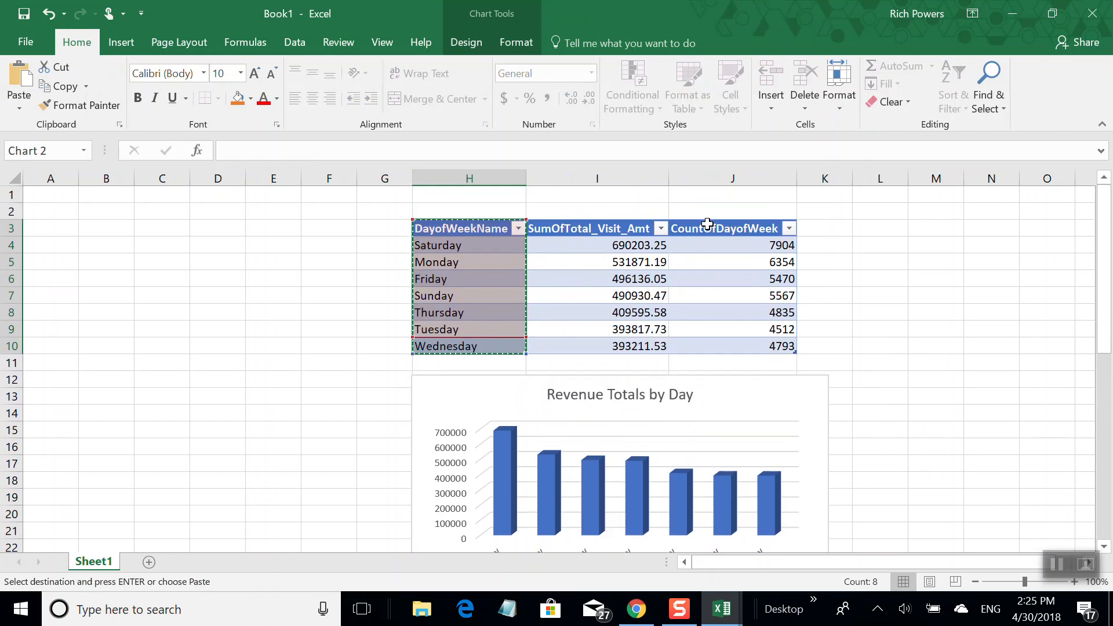
pyautogui.click(716, 229)
pyautogui.moveTo(716, 229); pyautogui.dragTo(745, 331)
pyautogui.click(880, 284)
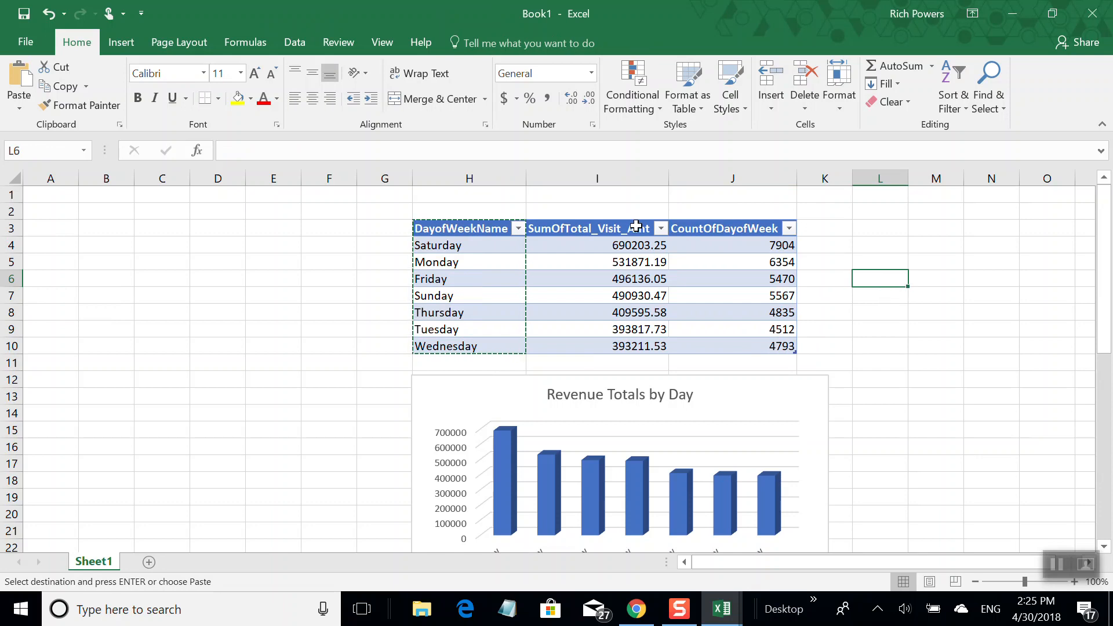
# Select the CountOfDayofWeek column, cells J3 through J10, and copy it.
pyautogui.moveTo(728, 230); pyautogui.dragTo(730, 304)
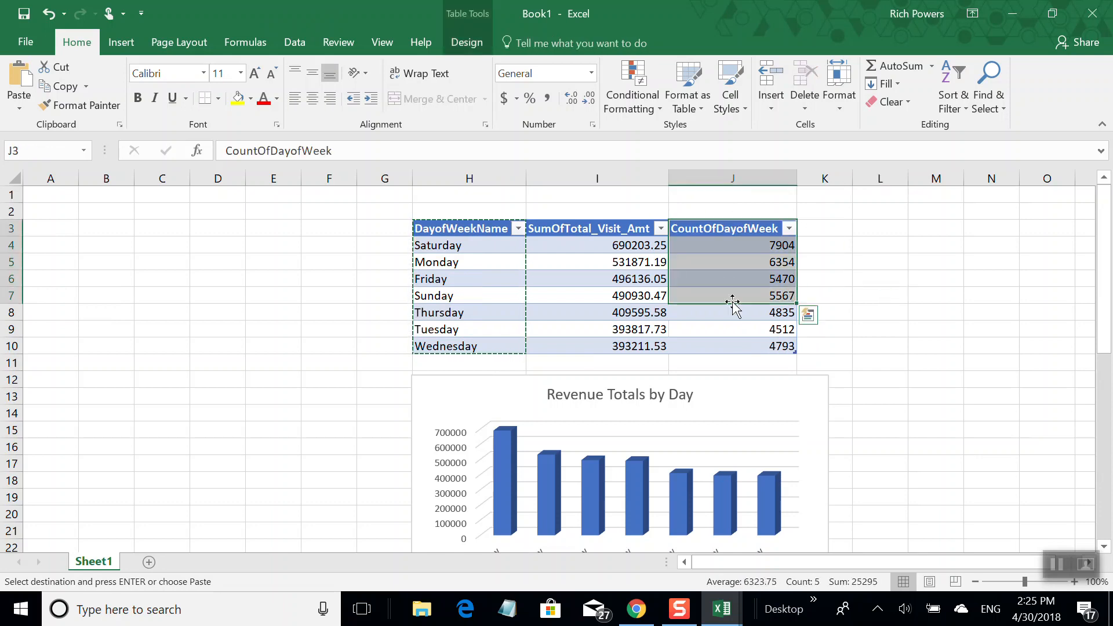
pyautogui.click(924, 262)
pyautogui.moveTo(716, 227); pyautogui.dragTo(724, 345)
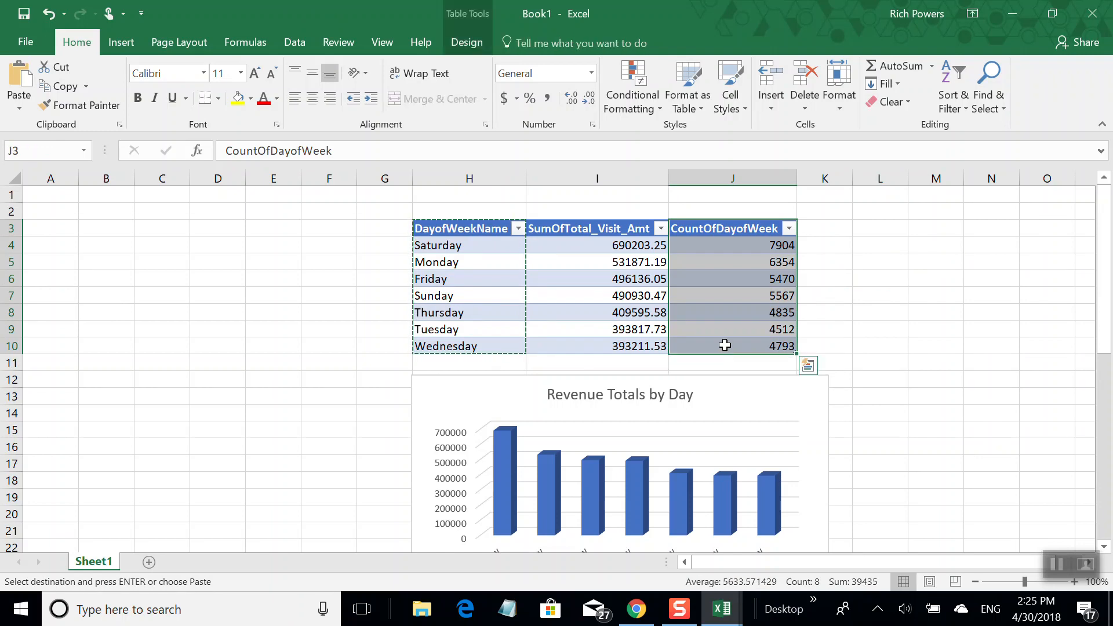
pyautogui.hotkey('ctrl', 'c')
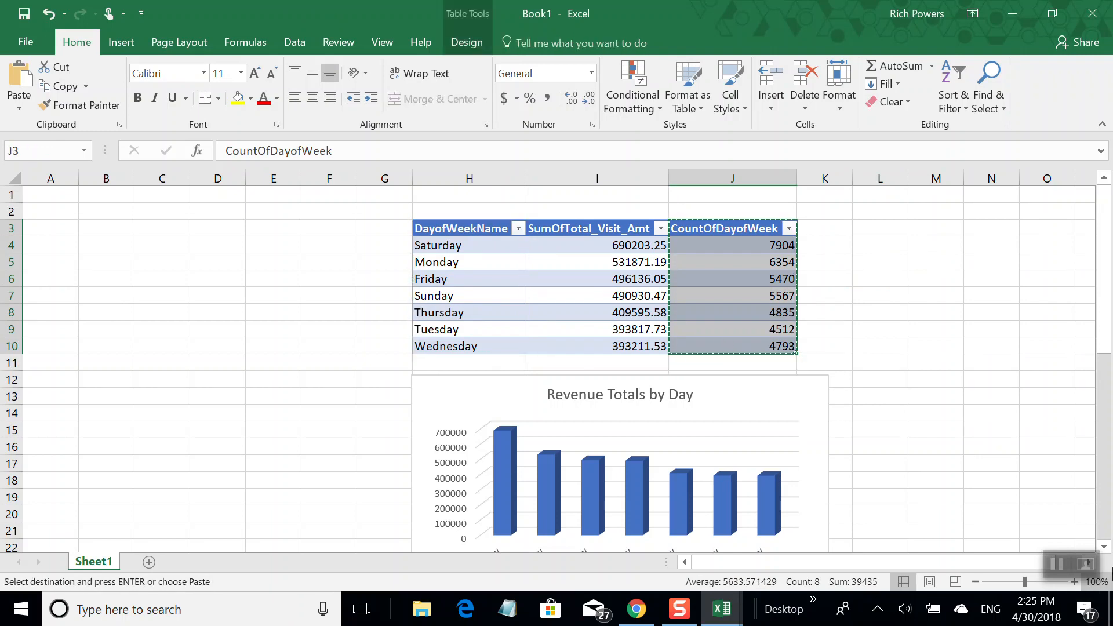
pyautogui.click(1103, 545)
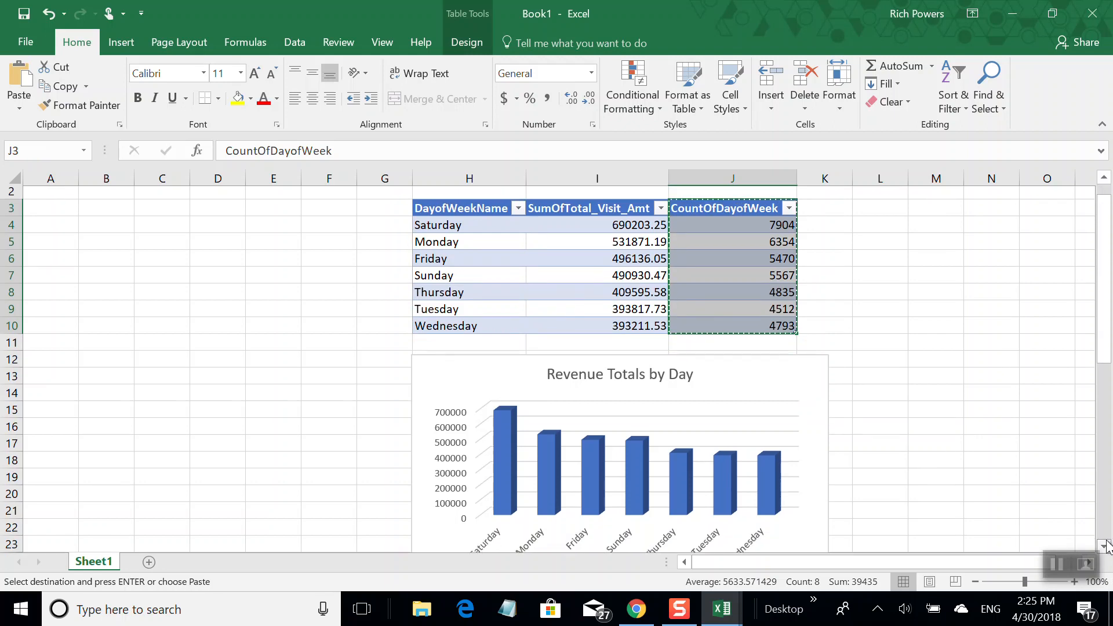
# Try to move the CountOfDayofWeek cells from J9 downward onto the second chart and check the result.
pyautogui.moveTo(732, 213); pyautogui.dragTo(743, 551)
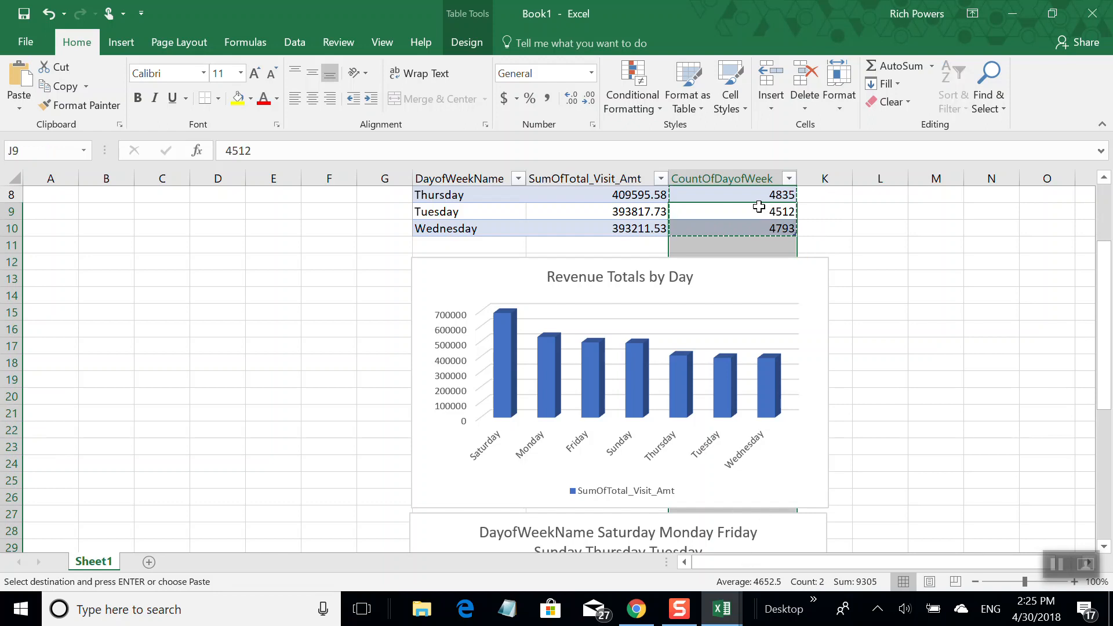
pyautogui.moveTo(759, 207); pyautogui.dragTo(730, 449)
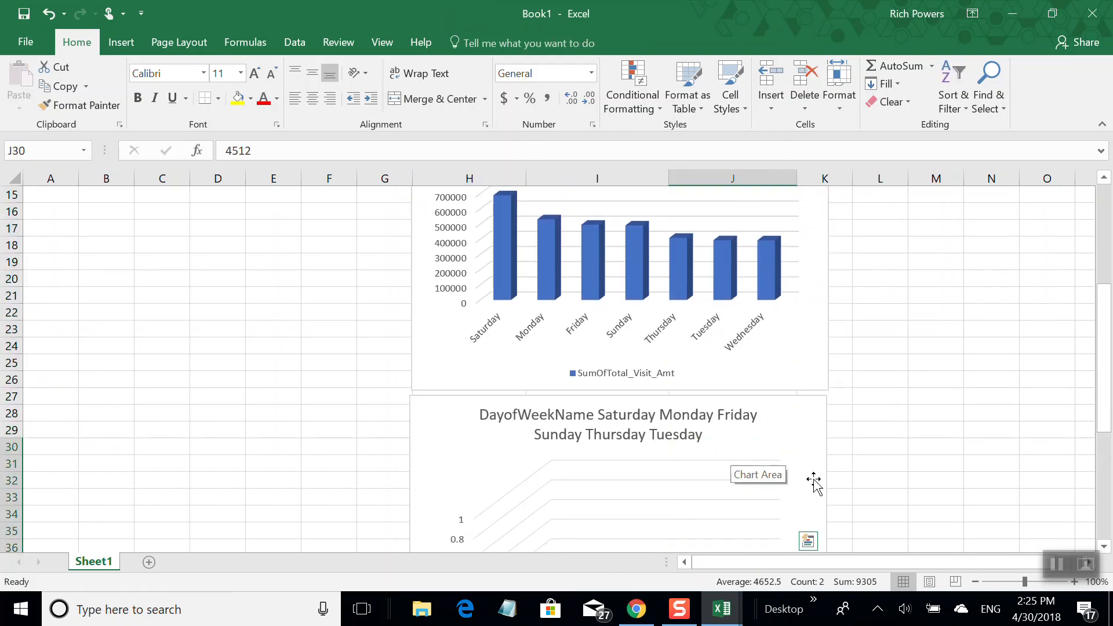
pyautogui.scroll(-2, 913, 445)
pyautogui.scroll(-2, 912, 446)
pyautogui.scroll(2, 913, 446)
pyautogui.scroll(-3, 913, 446)
pyautogui.scroll(5, 912, 446)
pyautogui.scroll(4, 913, 446)
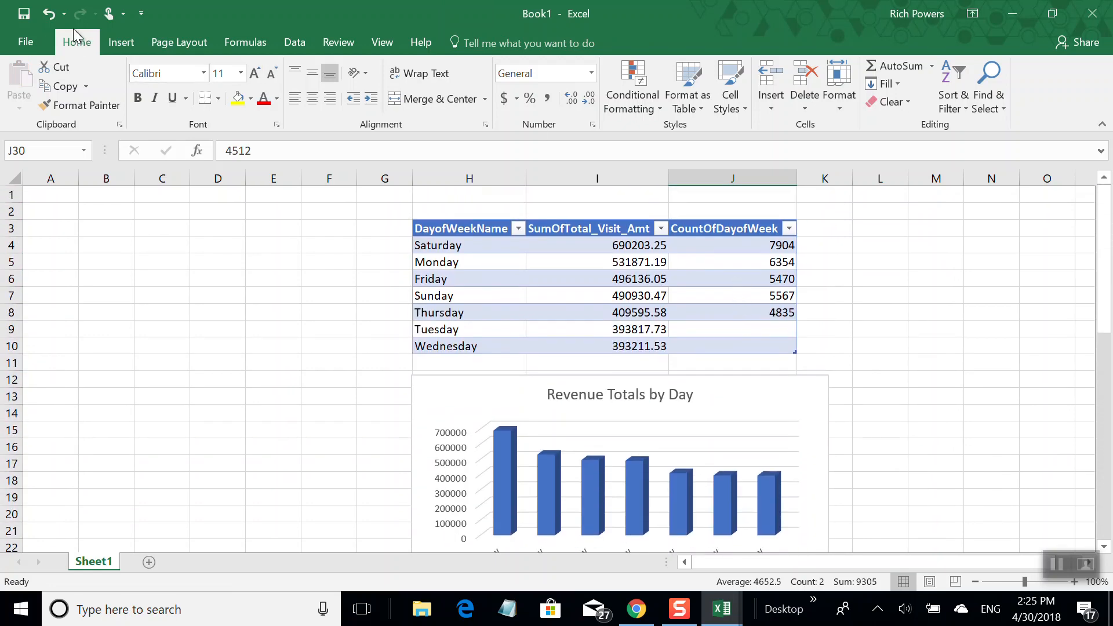
# Undo the move of the CountOfDayofWeek cells and return to the weekday table.
pyautogui.click(49, 13)
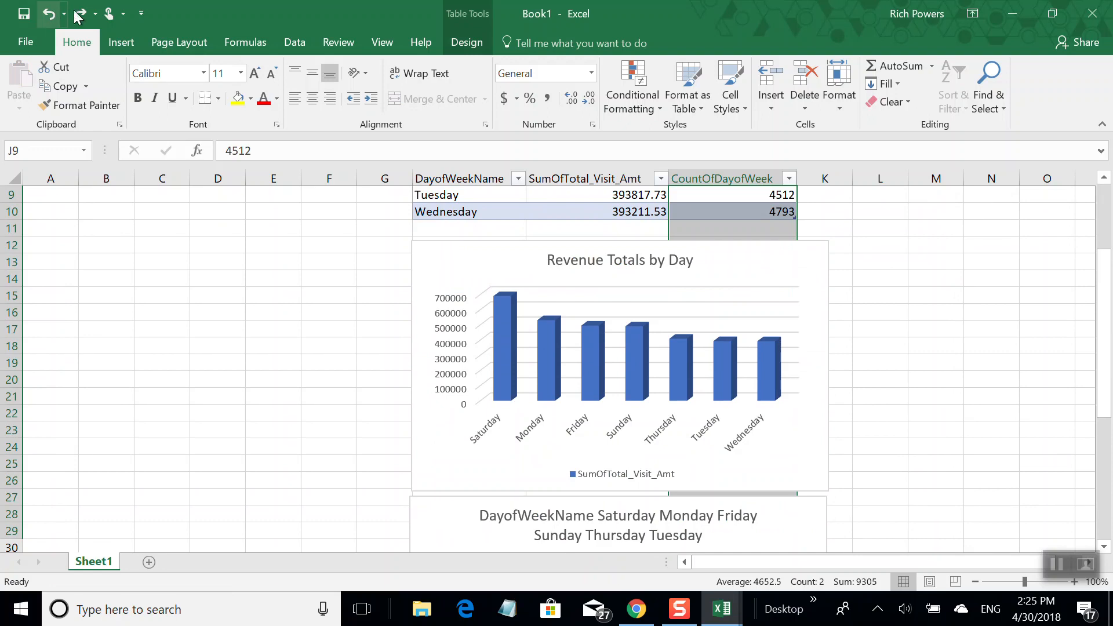
pyautogui.click(982, 340)
pyautogui.scroll(3, 983, 340)
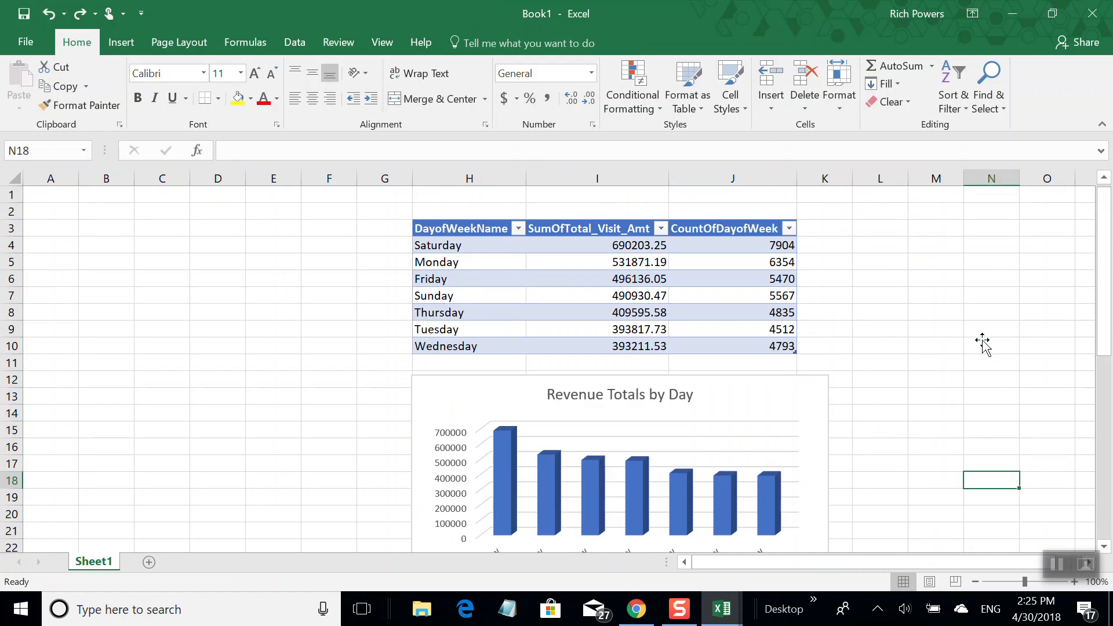
# Copy the CountOfDayofWeek column, cells J3 through J10, and paste it into the second chart below the revenue chart.
pyautogui.moveTo(713, 224); pyautogui.dragTo(712, 307)
pyautogui.click(712, 307)
pyautogui.click(868, 281)
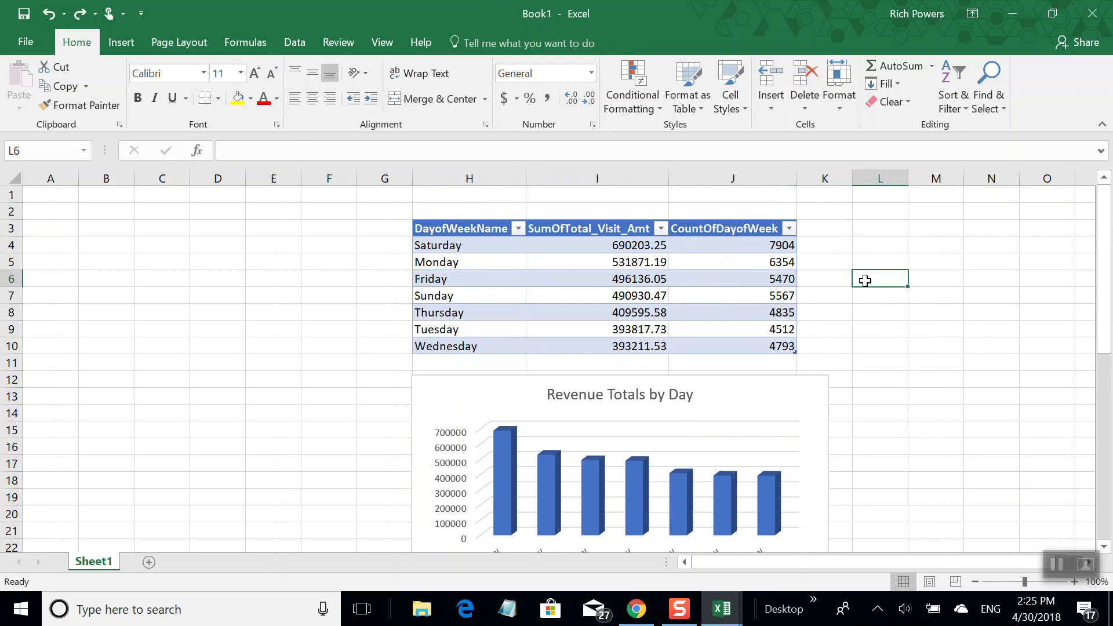
pyautogui.moveTo(718, 227); pyautogui.dragTo(724, 342)
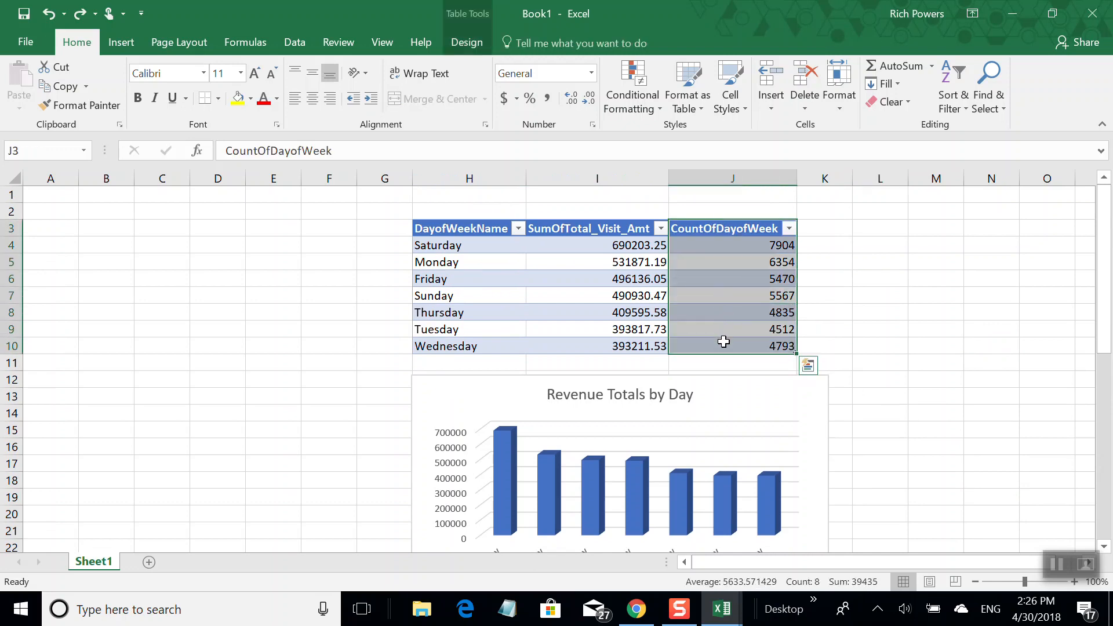
pyautogui.hotkey('ctrl', 'c')
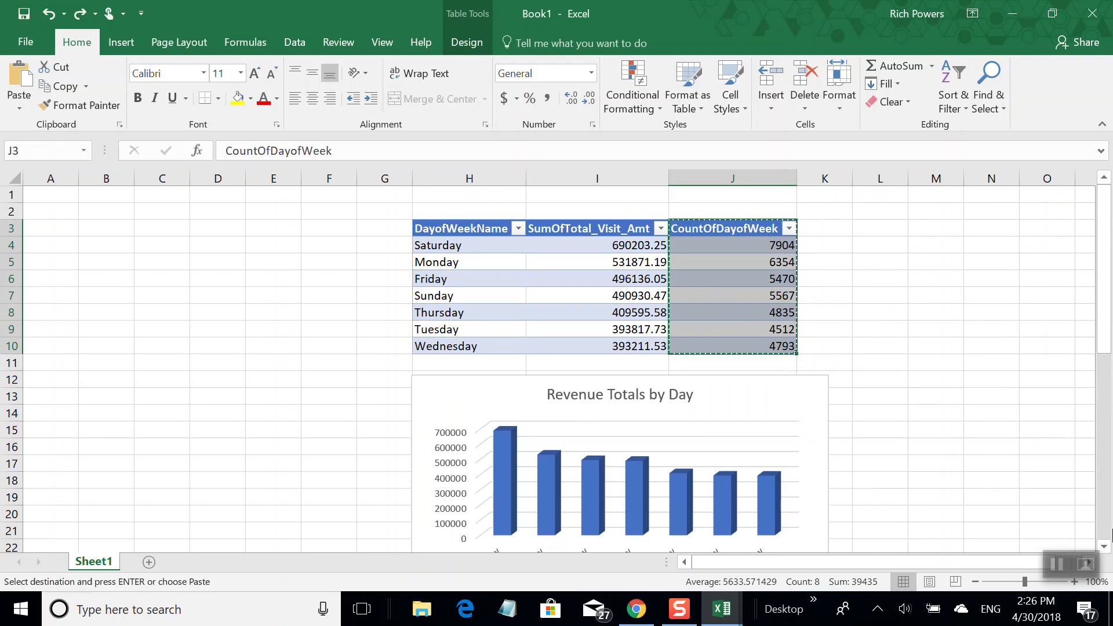
pyautogui.scroll(-5, 1102, 549)
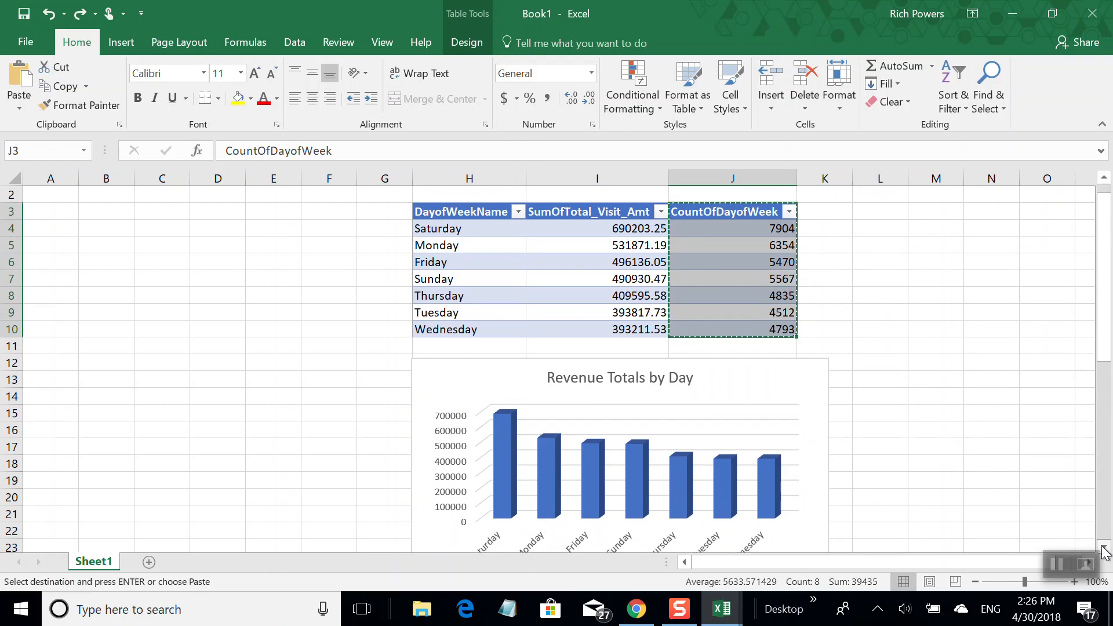
pyautogui.scroll(-1, 1103, 551)
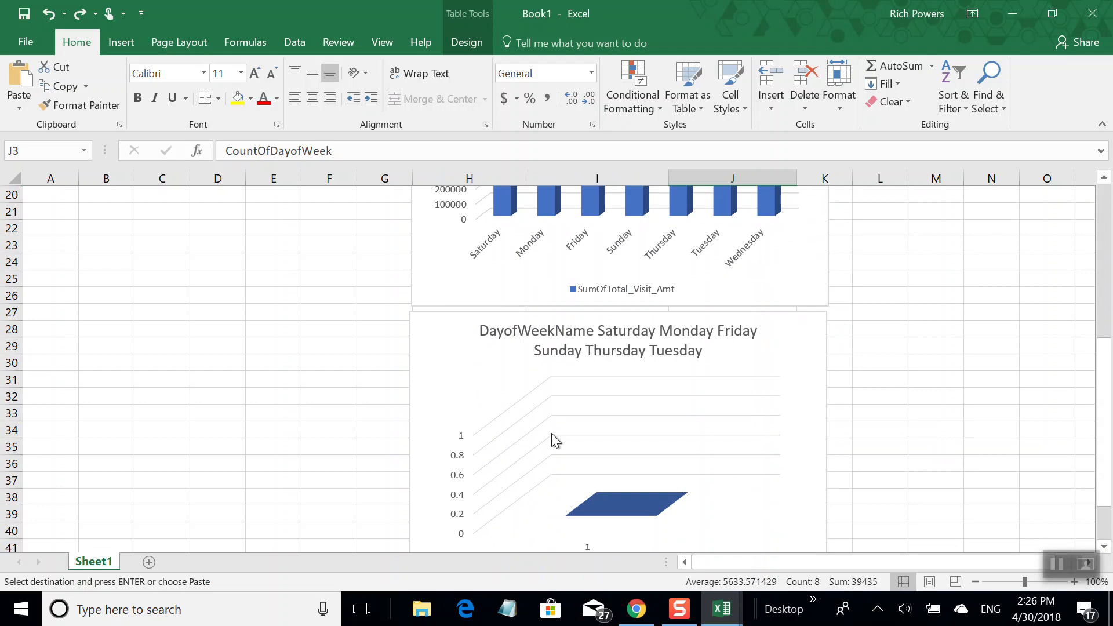
pyautogui.click(475, 361)
pyautogui.hotkey('ctrl', 'v')
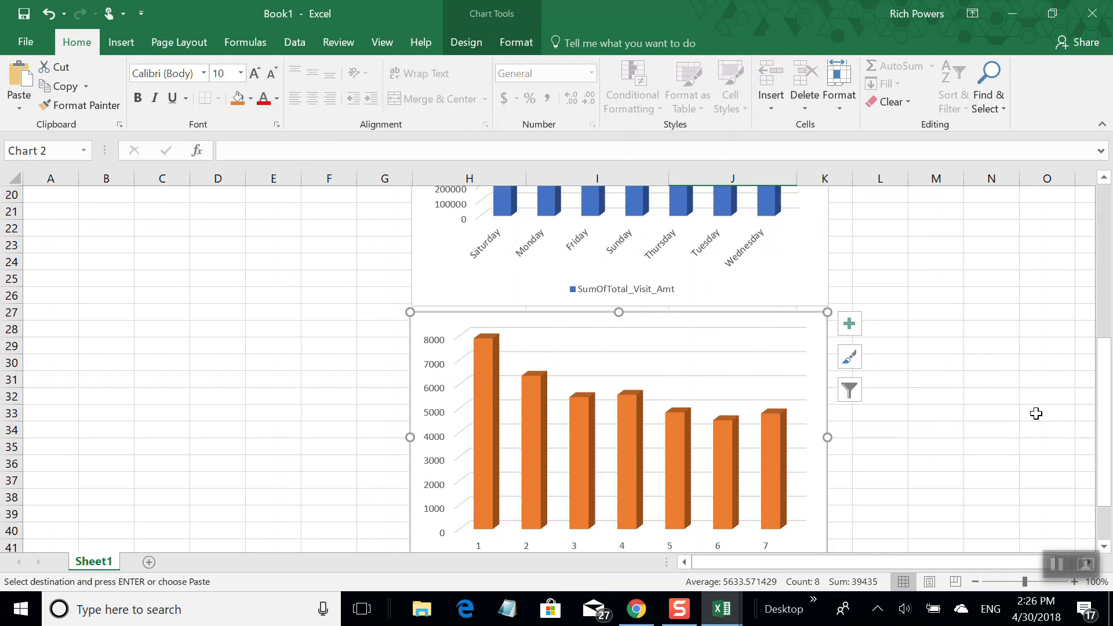
# Resize the visit-count chart to span about rows 29 to 45 and apply the third chart style, with values shown inside the columns.
pyautogui.scroll(-2, 1038, 406)
pyautogui.scroll(6, 1037, 409)
pyautogui.scroll(-3, 1035, 413)
pyautogui.scroll(3, 1036, 414)
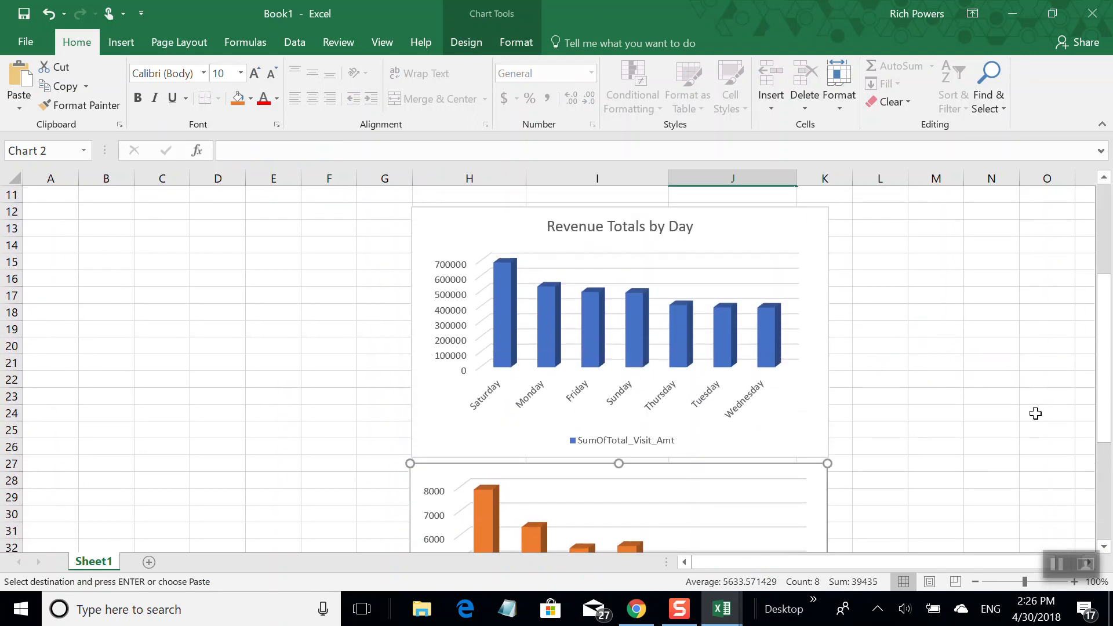
pyautogui.scroll(-1, 1036, 413)
pyautogui.moveTo(616, 462); pyautogui.dragTo(616, 454)
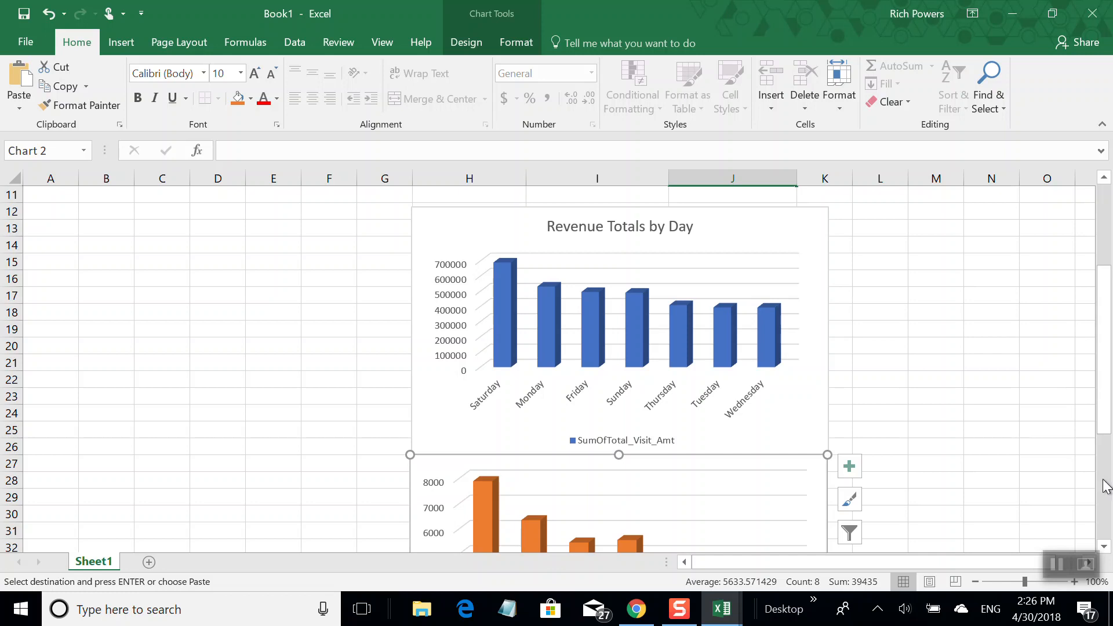
pyautogui.scroll(-5, 1104, 553)
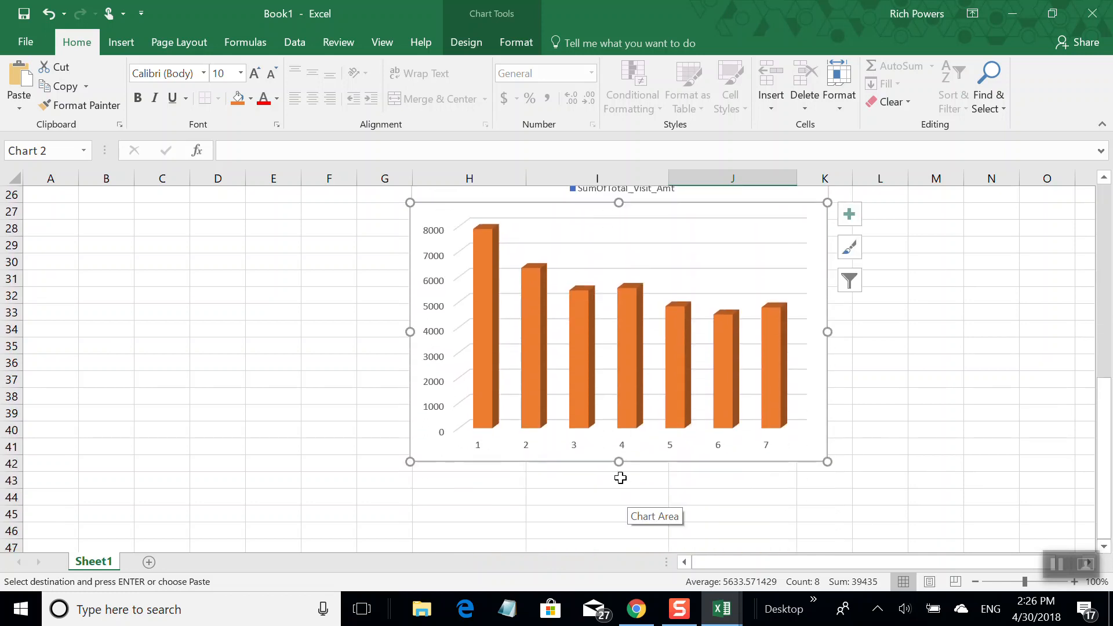
pyautogui.moveTo(618, 462); pyautogui.dragTo(619, 523)
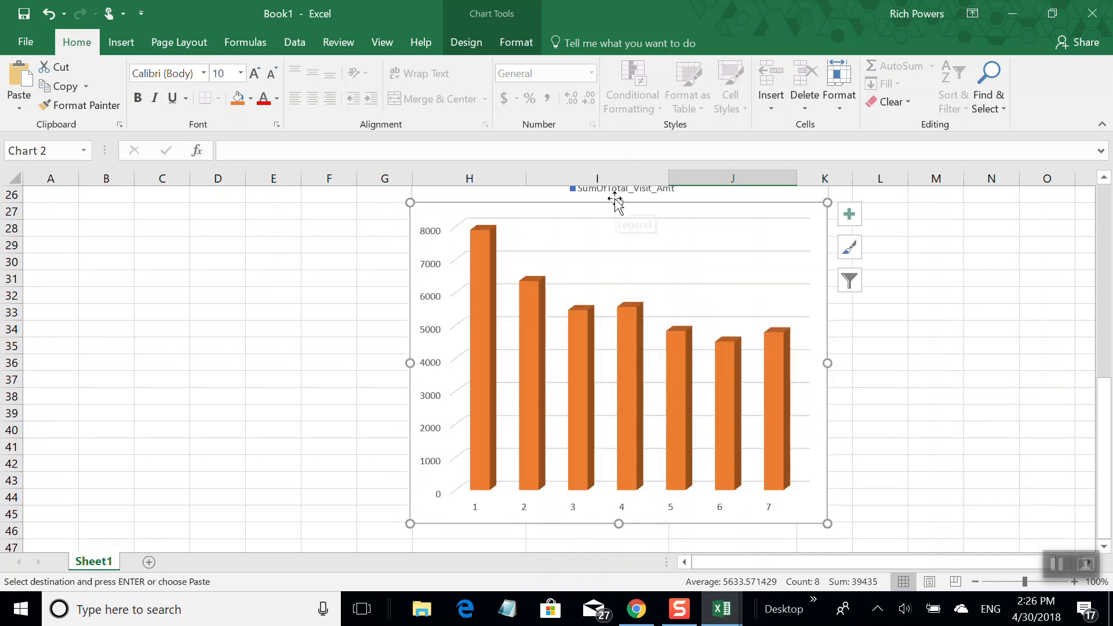
pyautogui.moveTo(618, 202); pyautogui.dragTo(617, 249)
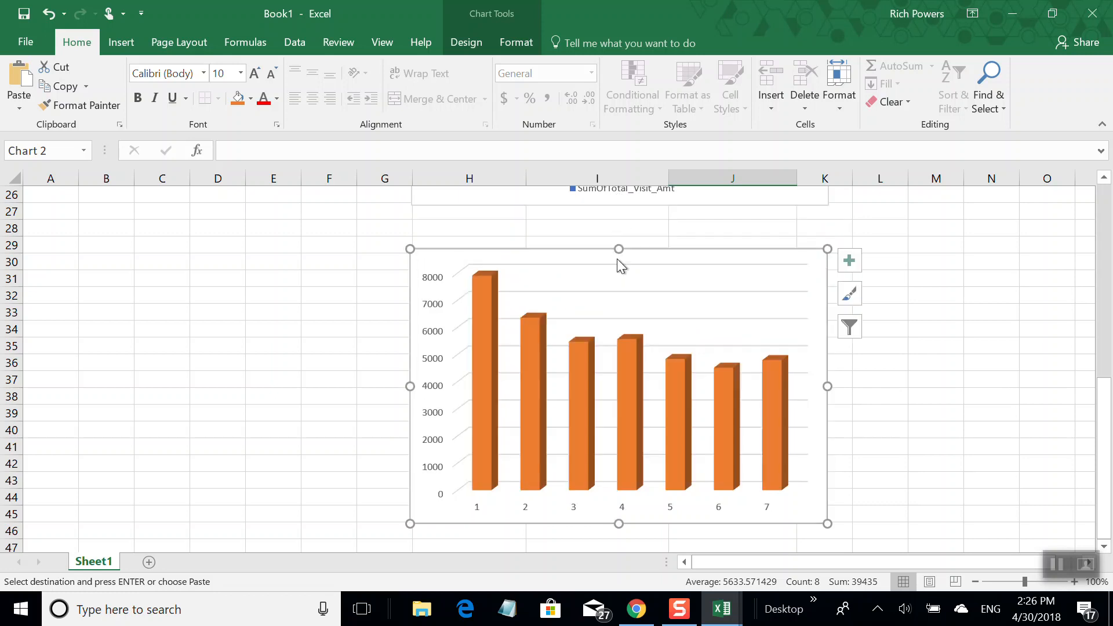
pyautogui.click(850, 291)
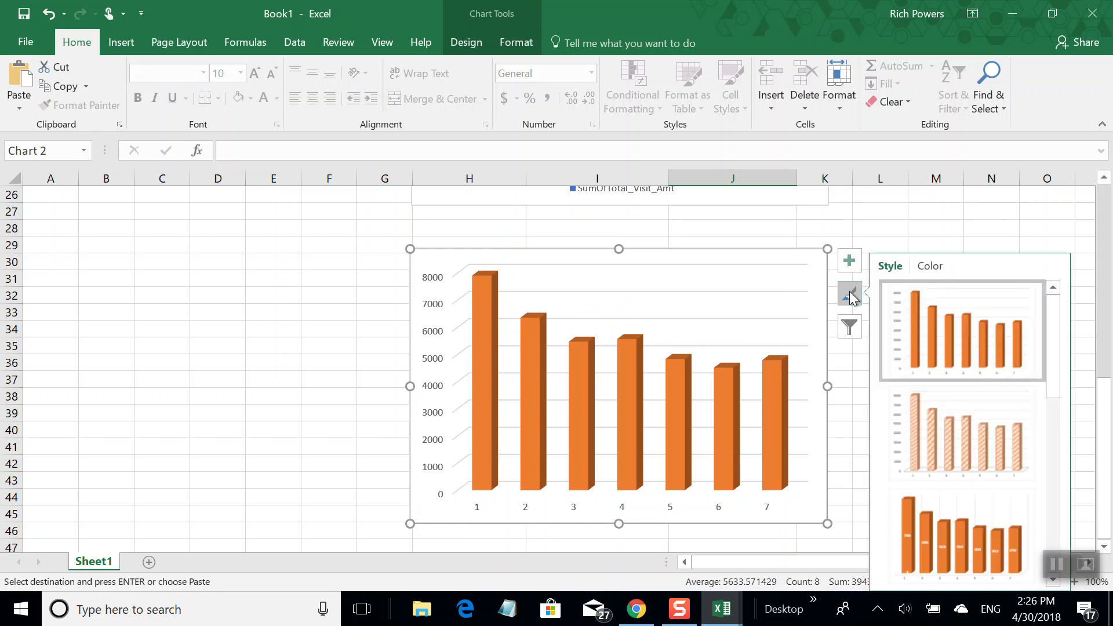
pyautogui.click(927, 519)
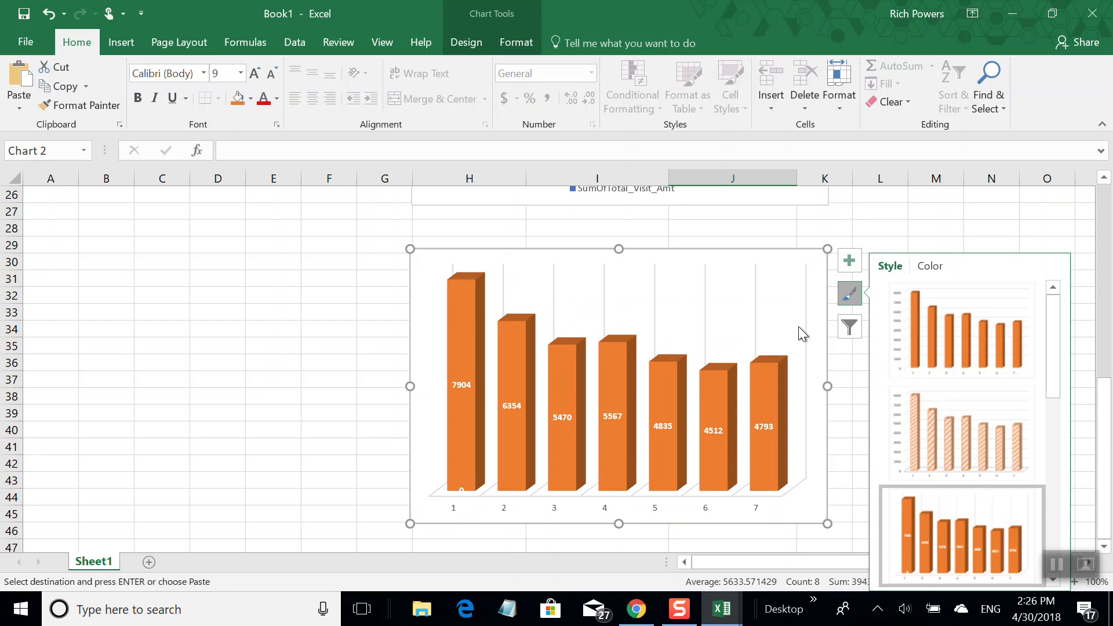
# Try to label the visit-count chart's horizontal axis by copying the weekday names in H4 through H10 and pasting them into the chart.
pyautogui.click(455, 512)
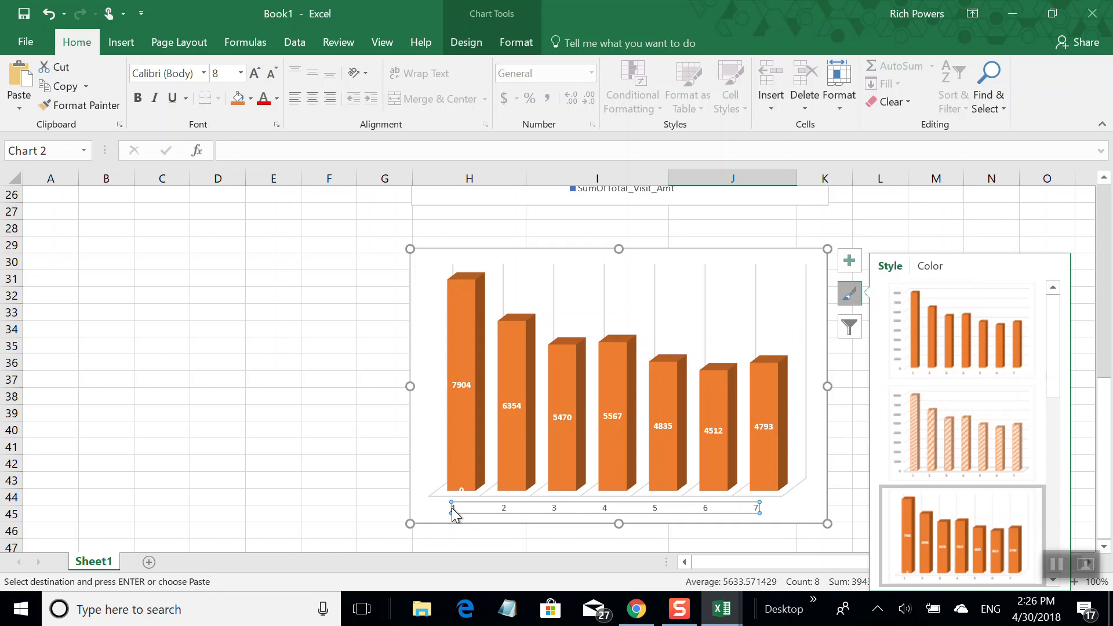
pyautogui.scroll(1, 333, 448)
pyautogui.scroll(-2, 332, 448)
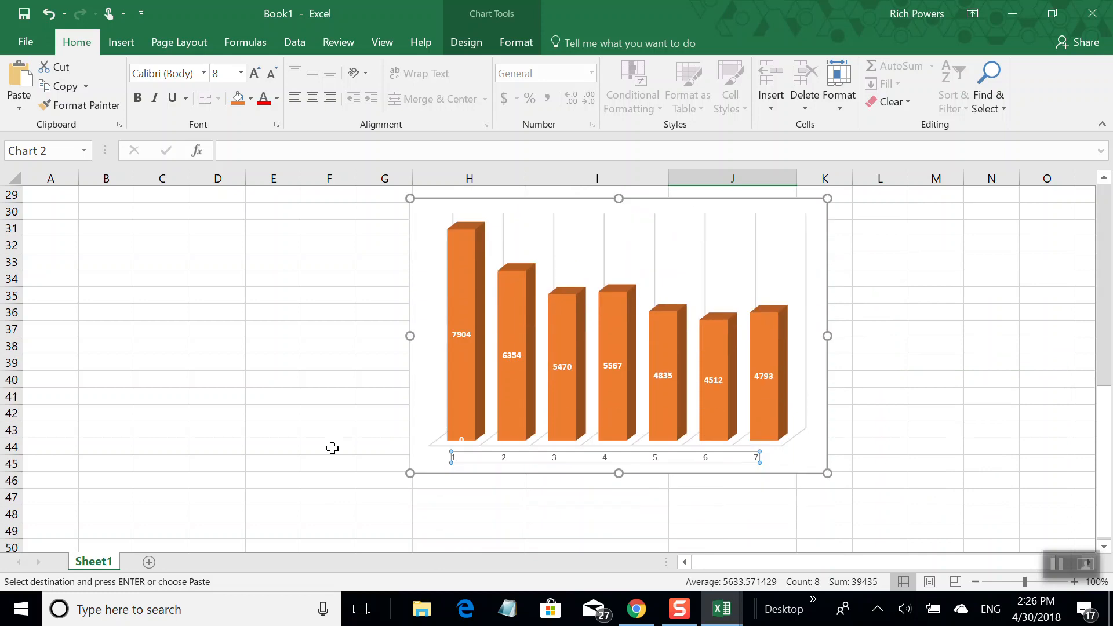
pyautogui.scroll(9, 333, 448)
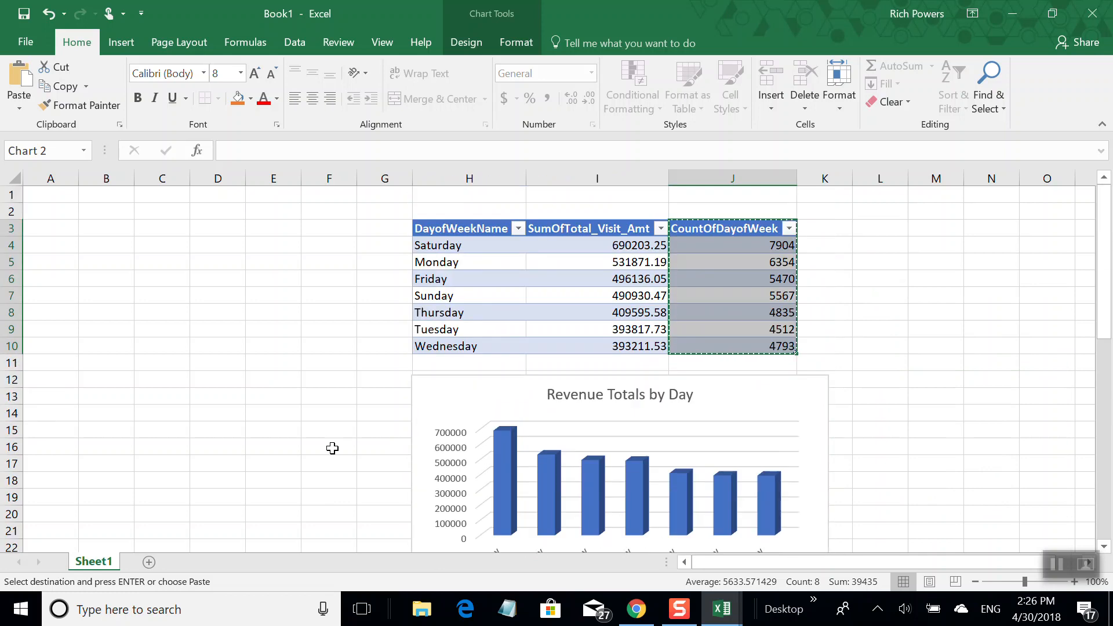
pyautogui.scroll(-5, 332, 448)
pyautogui.scroll(-3, 333, 442)
pyautogui.scroll(5, 333, 442)
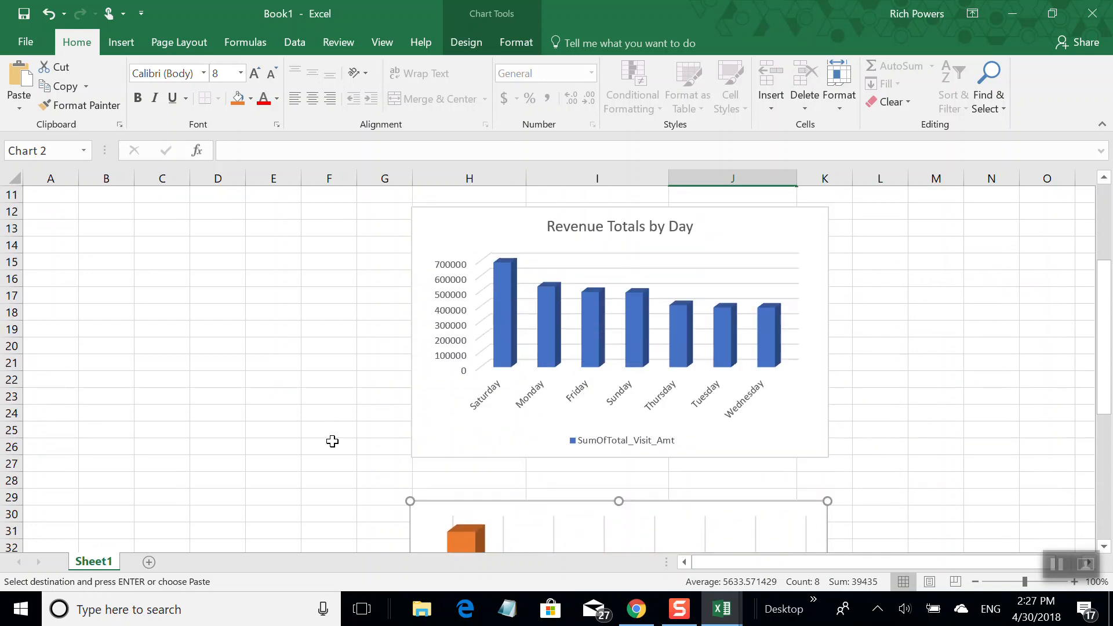
pyautogui.scroll(4, 332, 442)
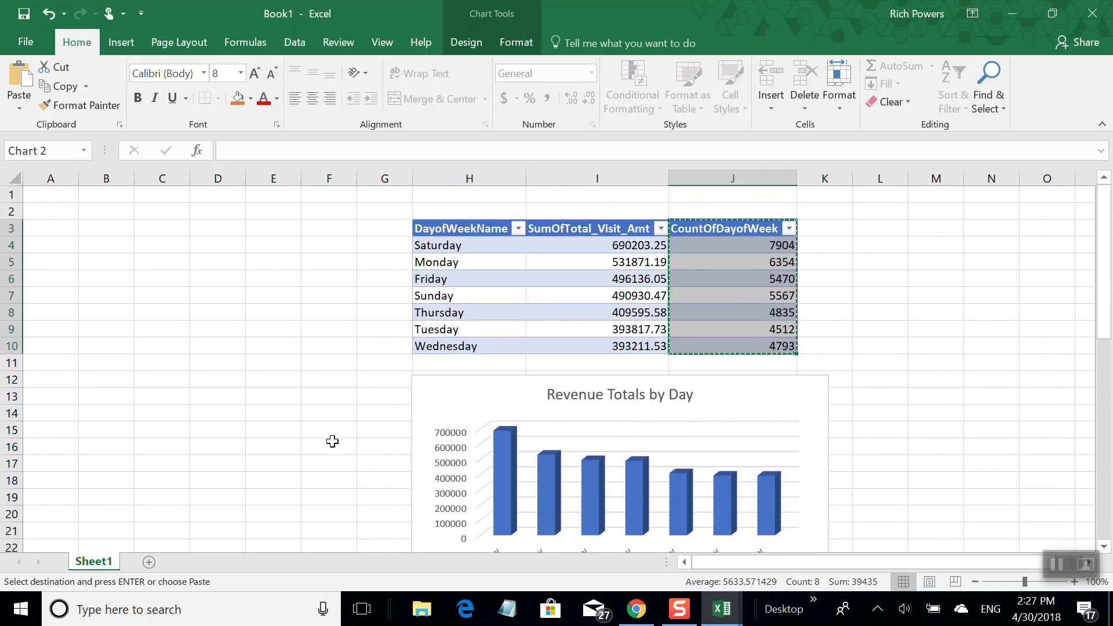
pyautogui.moveTo(455, 246); pyautogui.dragTo(452, 345)
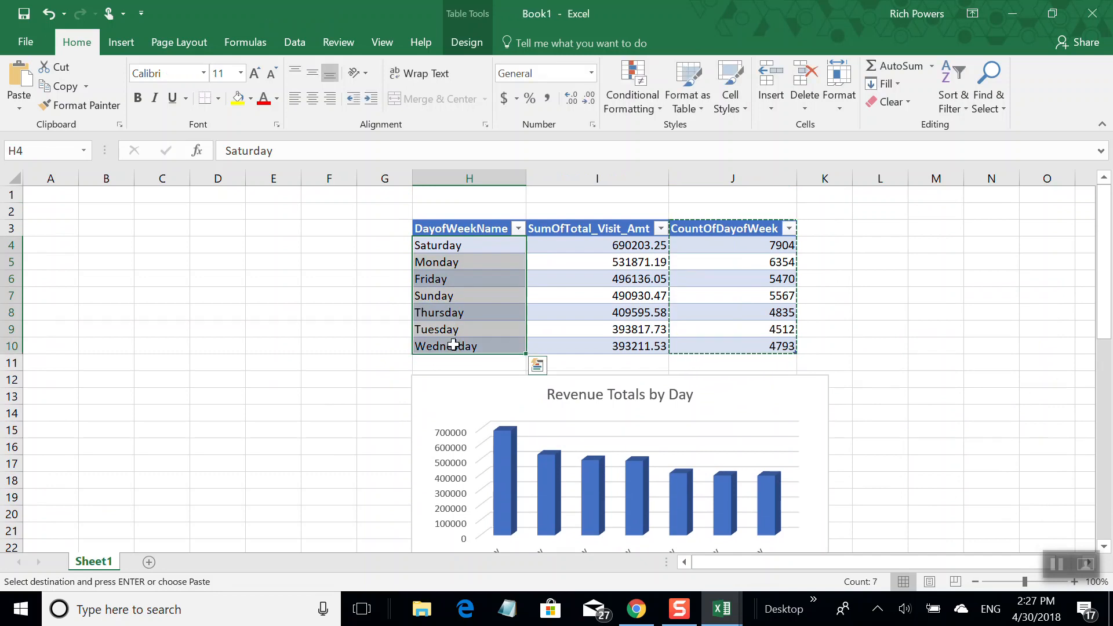
pyautogui.hotkey('ctrl', 'c')
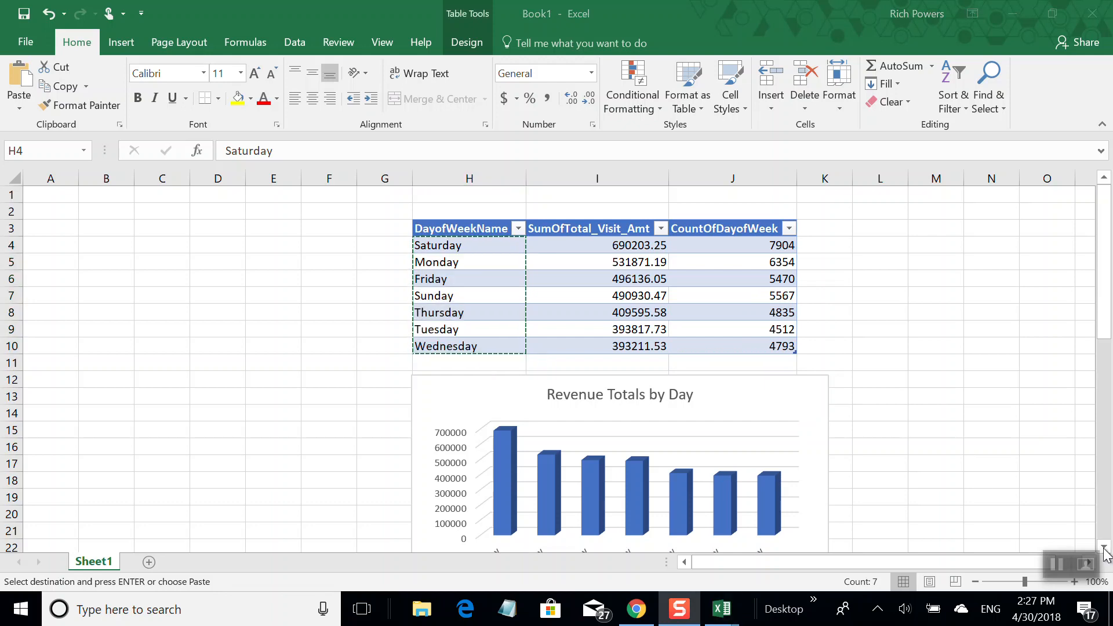
pyautogui.click(1104, 316)
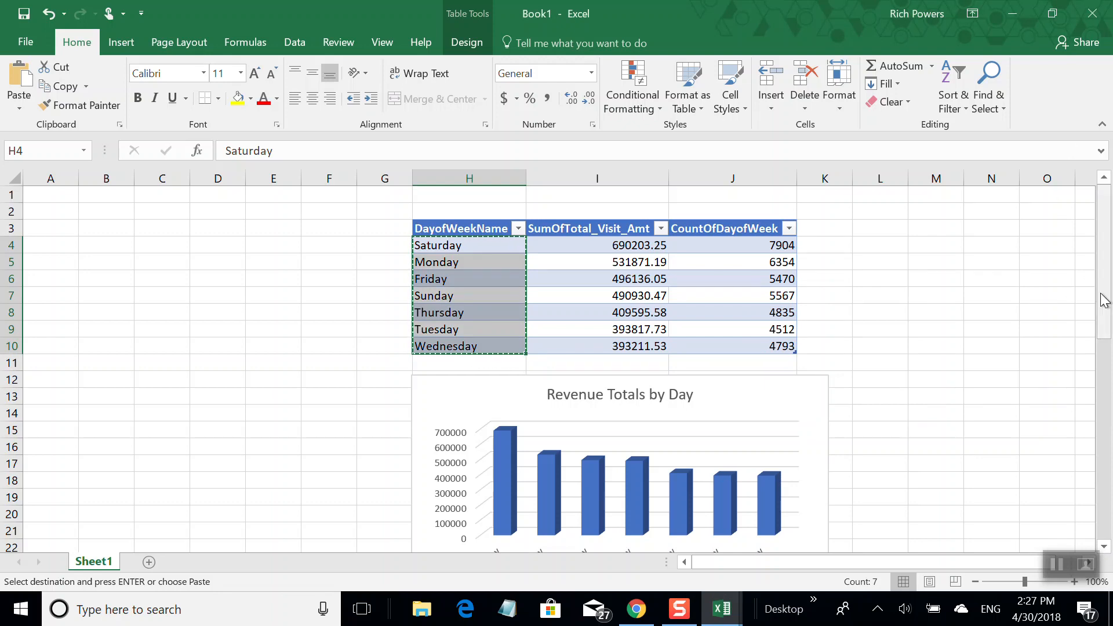
pyautogui.moveTo(1103, 297); pyautogui.dragTo(1095, 506)
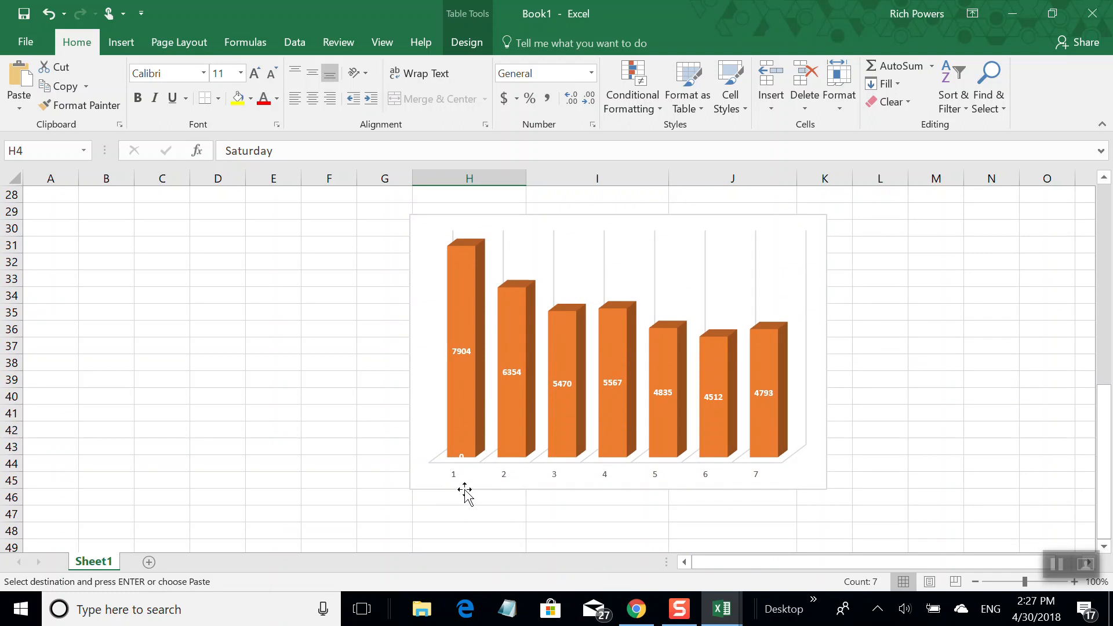
pyautogui.click(467, 479)
pyautogui.hotkey('ctrl', 'v')
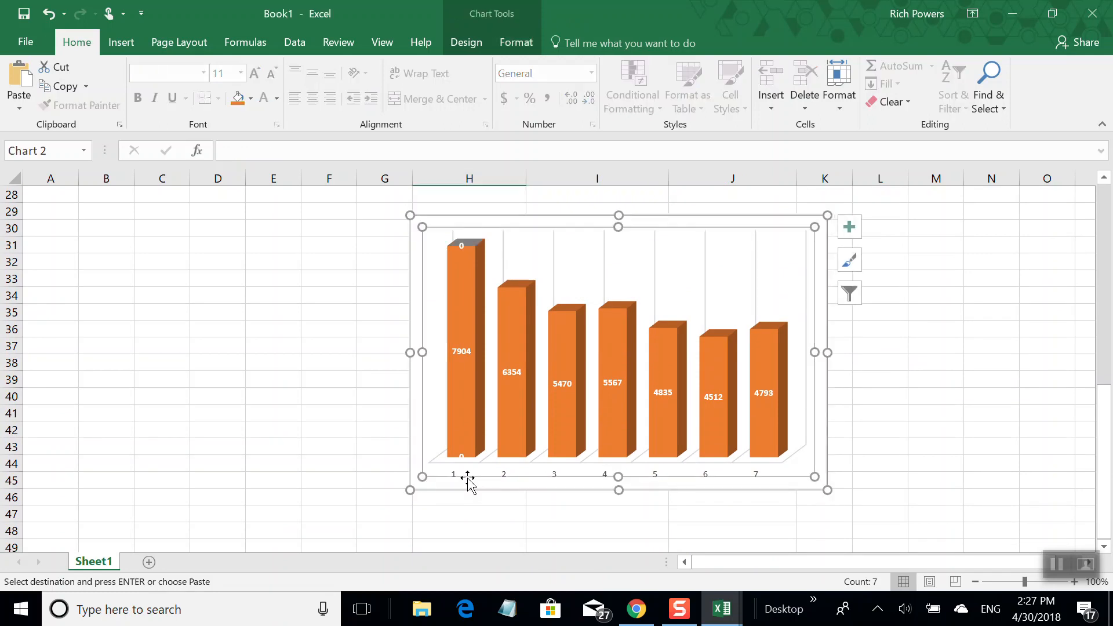
pyautogui.click(470, 484)
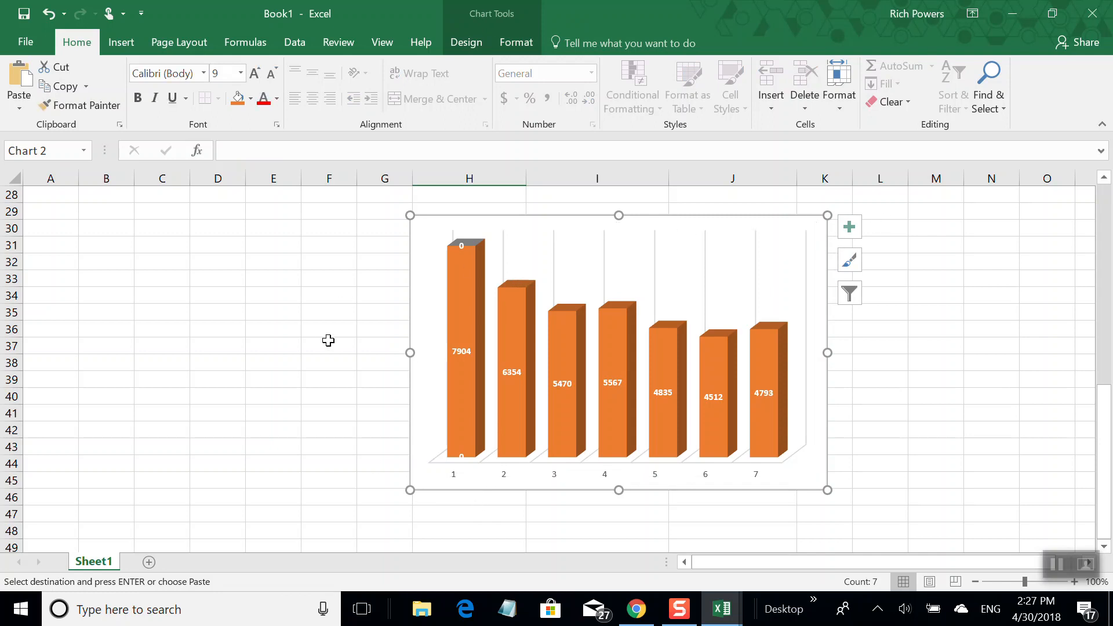
pyautogui.scroll(9, 326, 340)
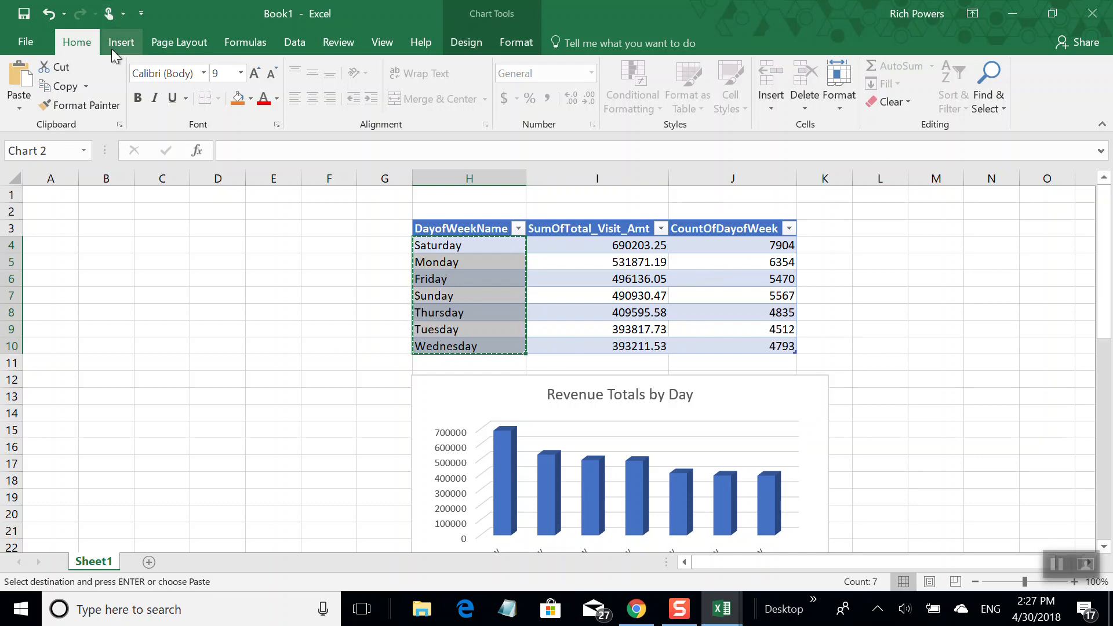
pyautogui.click(133, 42)
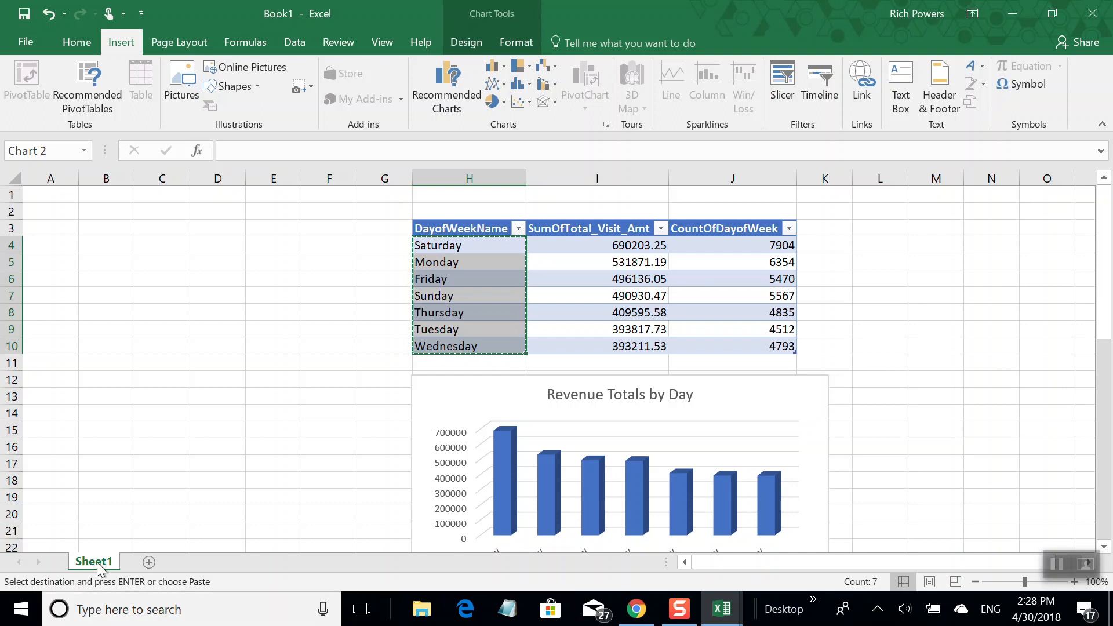
# Save the workbook to this PC's Desktop folder under the file name Dashboard.xlsx.
pyautogui.click(24, 40)
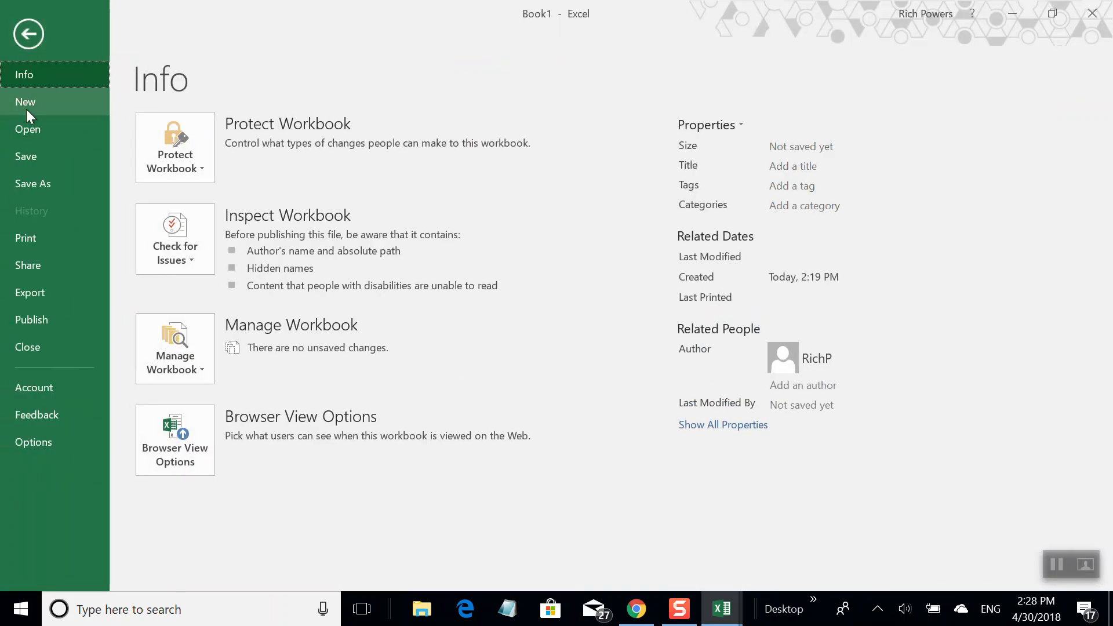
pyautogui.click(23, 184)
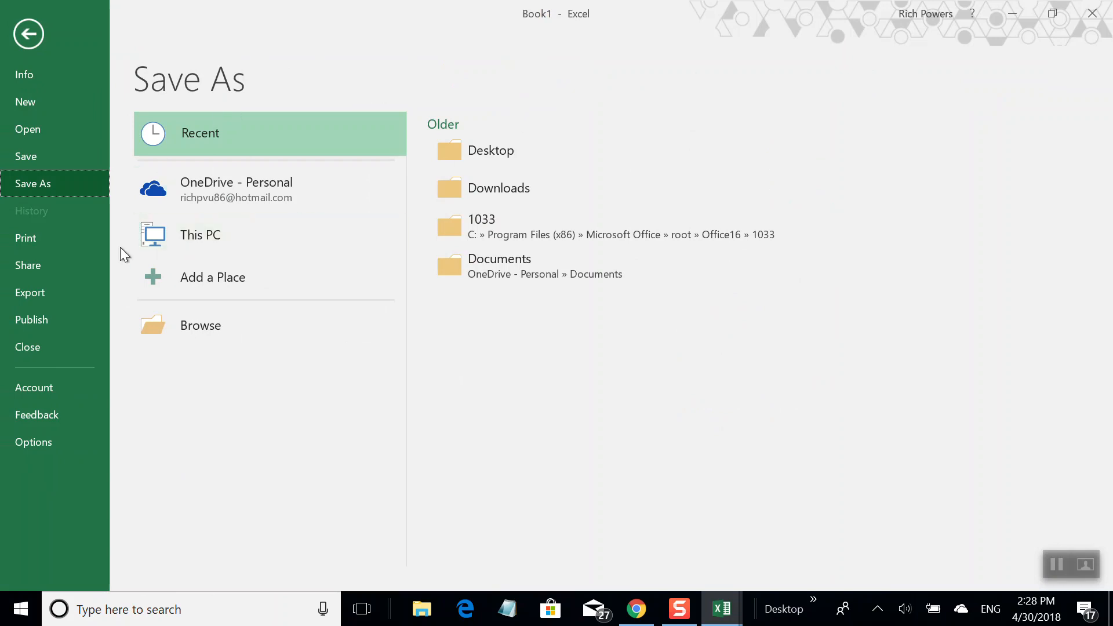
pyautogui.click(201, 236)
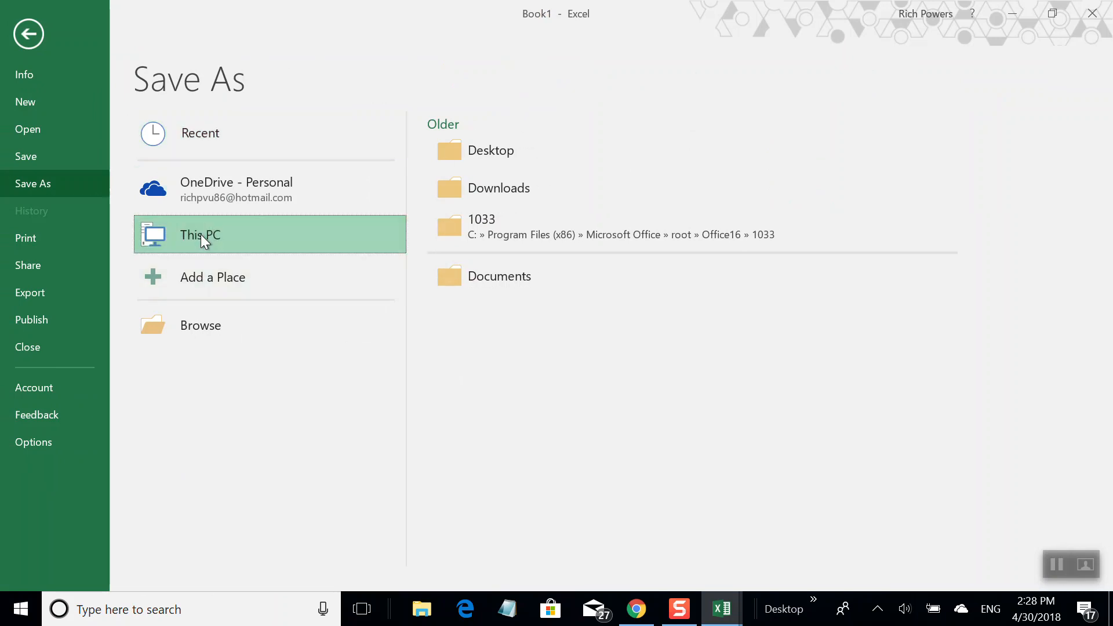
pyautogui.click(493, 148)
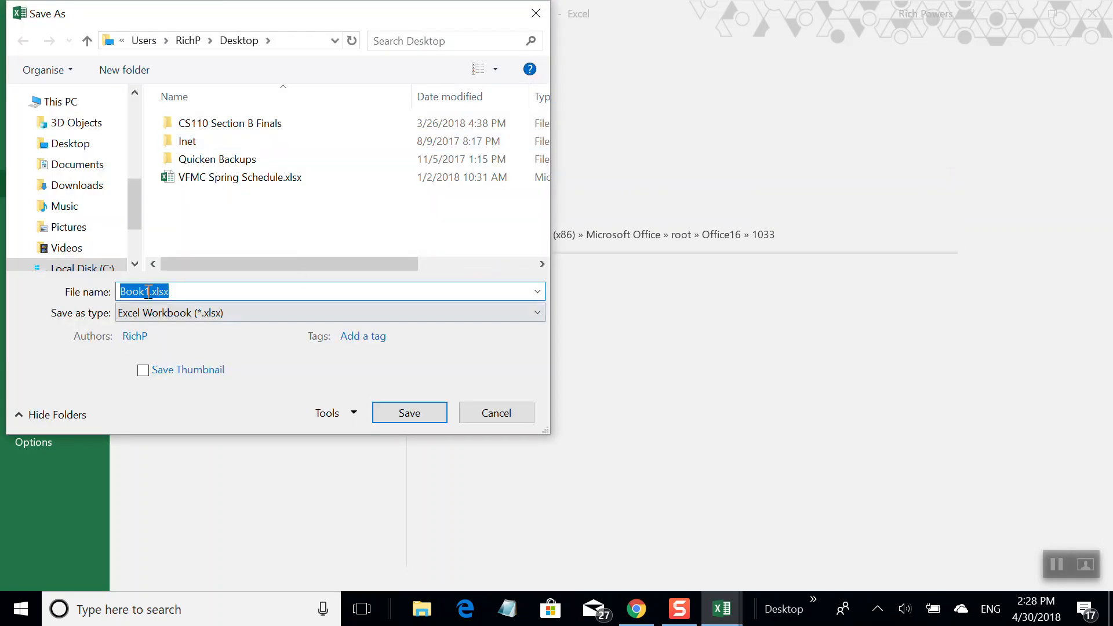
pyautogui.click(148, 292)
pyautogui.press('BackSpace')
pyautogui.press('BackSpace')
pyautogui.press('BackSpace')
pyautogui.press('BackSpace')
pyautogui.press('BackSpace')
pyautogui.write('Dashboo')
pyautogui.press('BackSpace')
pyautogui.write('ard')
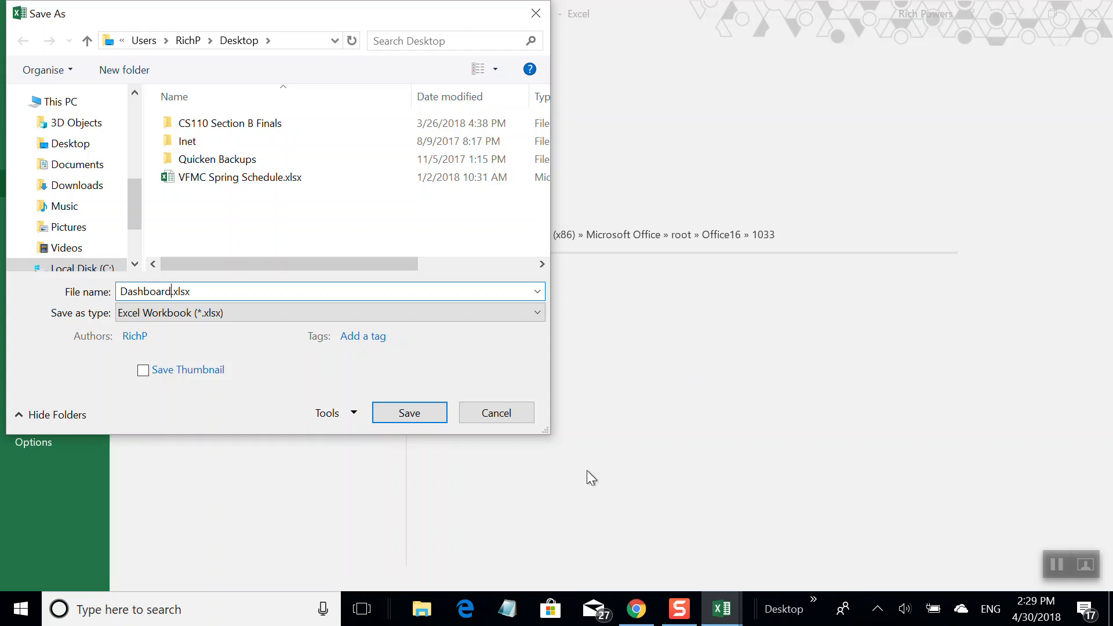
pyautogui.click(415, 419)
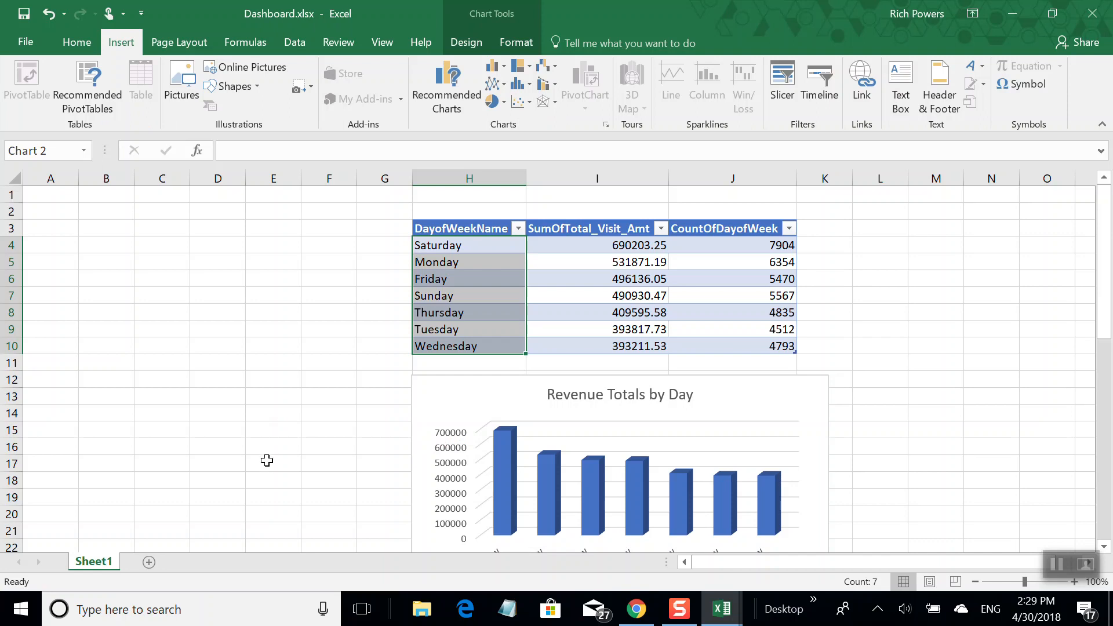
# Try to insert a recommended chart with only the empty cell E17 selected.
pyautogui.click(267, 461)
pyautogui.scroll(-2, 269, 449)
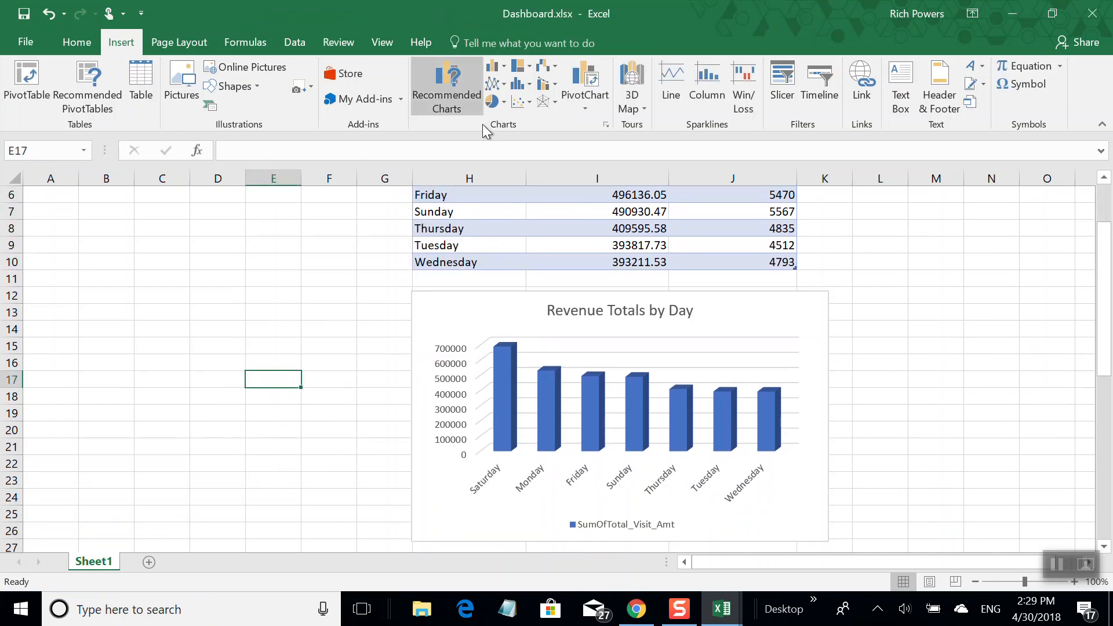
pyautogui.click(448, 92)
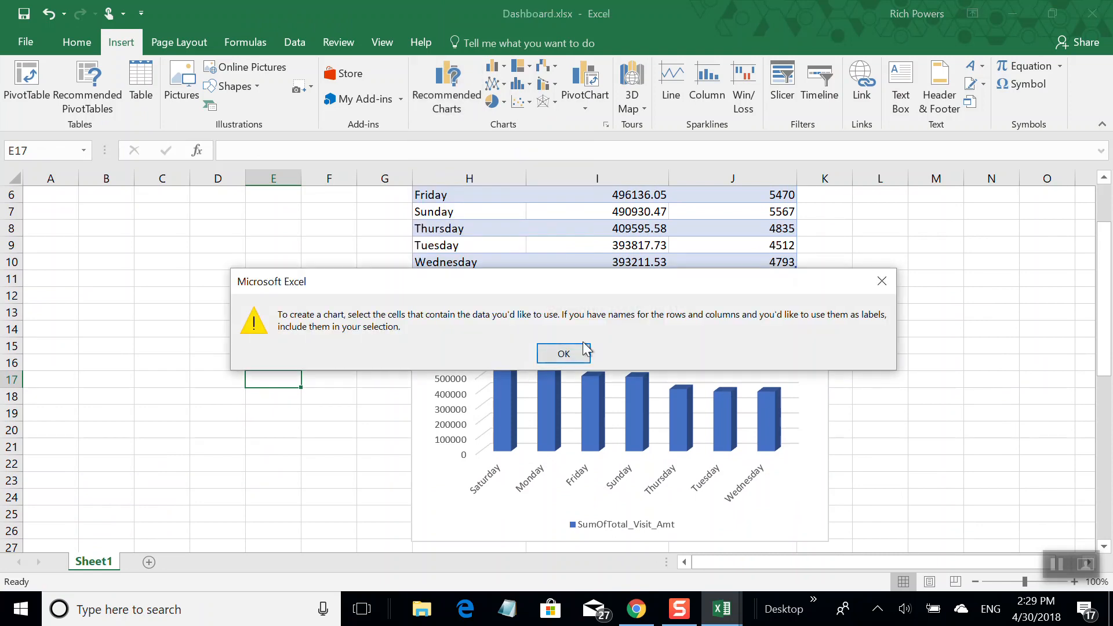
pyautogui.click(559, 354)
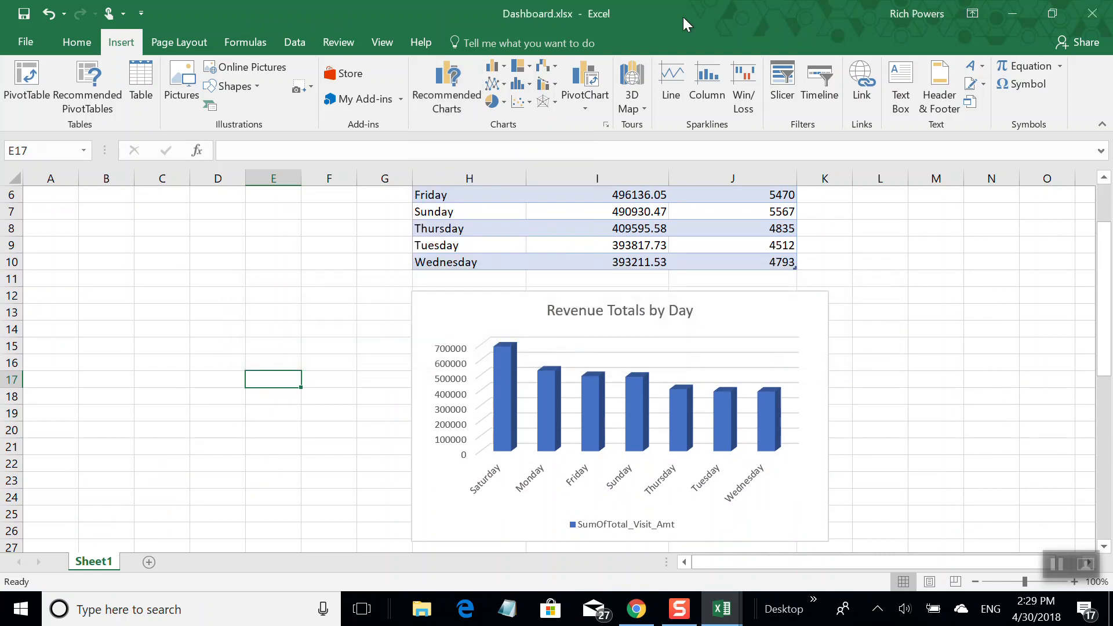